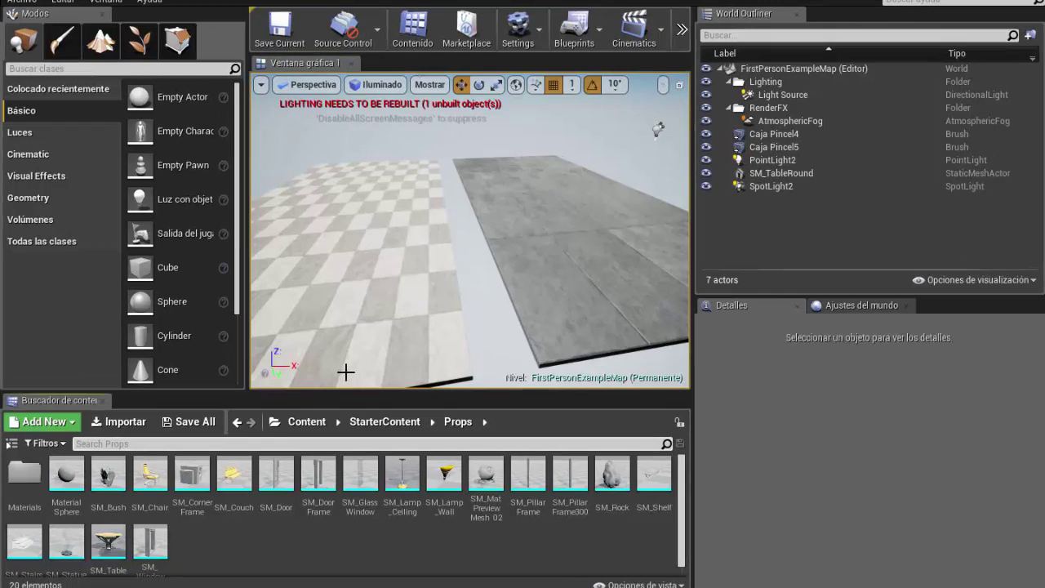
# - Go up to StarterContent, open its Materials folder, and bring up the Add New asset list
pyautogui.click(385, 422)
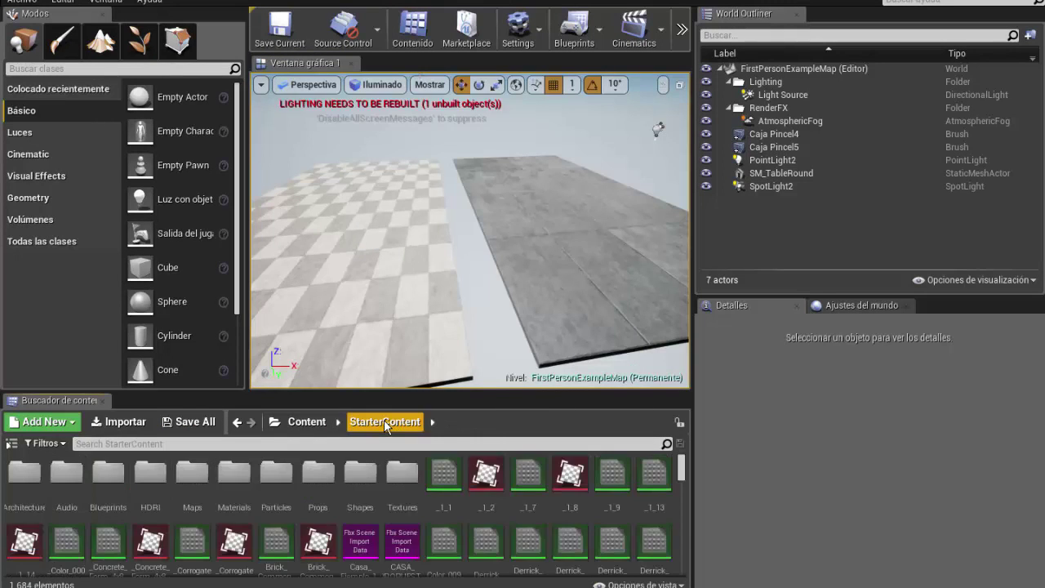
pyautogui.doubleClick(222, 477)
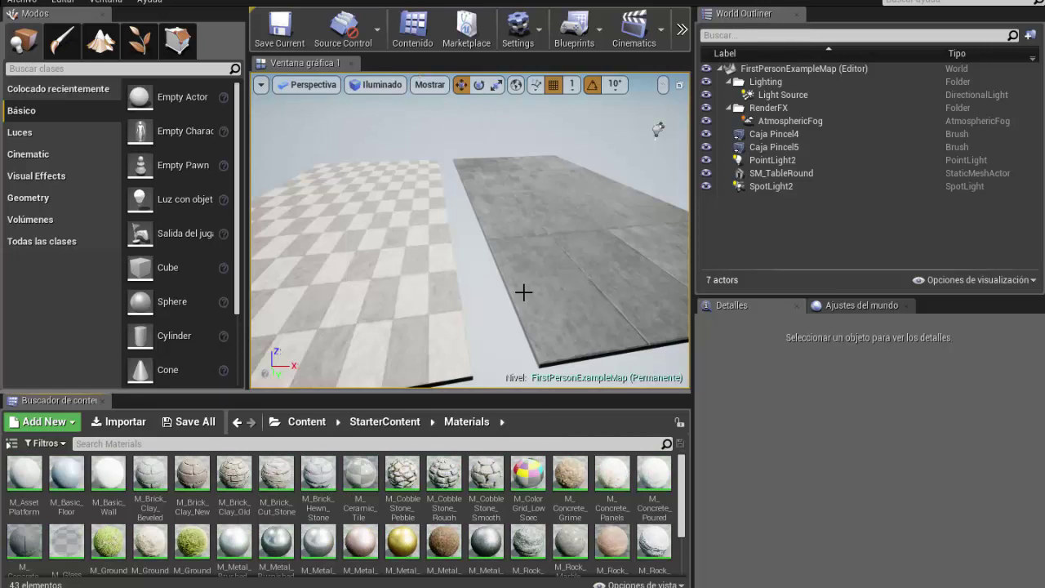
pyautogui.click(43, 421)
pyautogui.moveTo(33, 387)
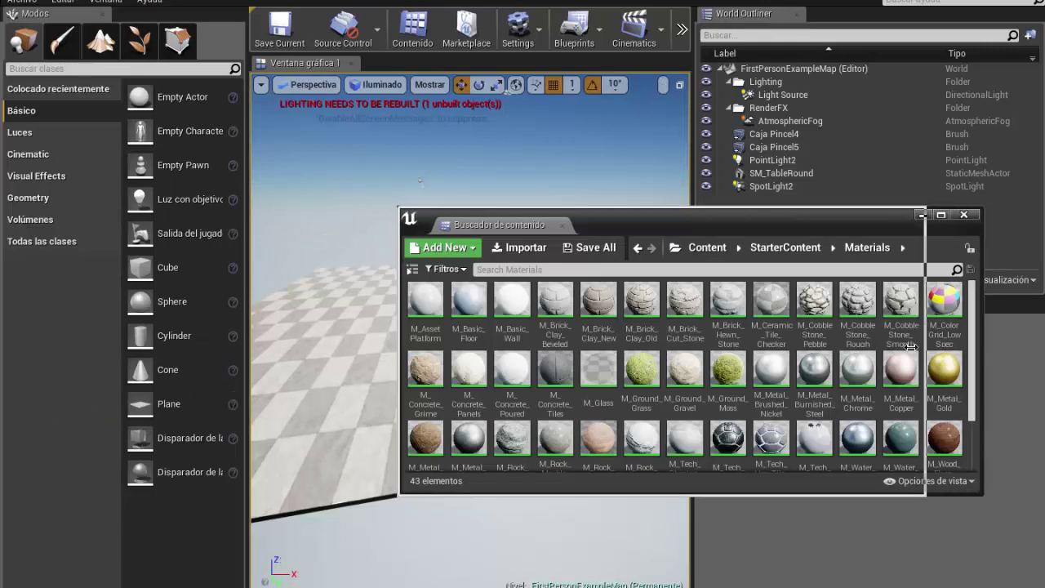
# - Narrow and reposition the floating Content Browser, then open M_Metal_Gold in the Material Editor
pyautogui.moveTo(980, 357); pyautogui.dragTo(872, 357)
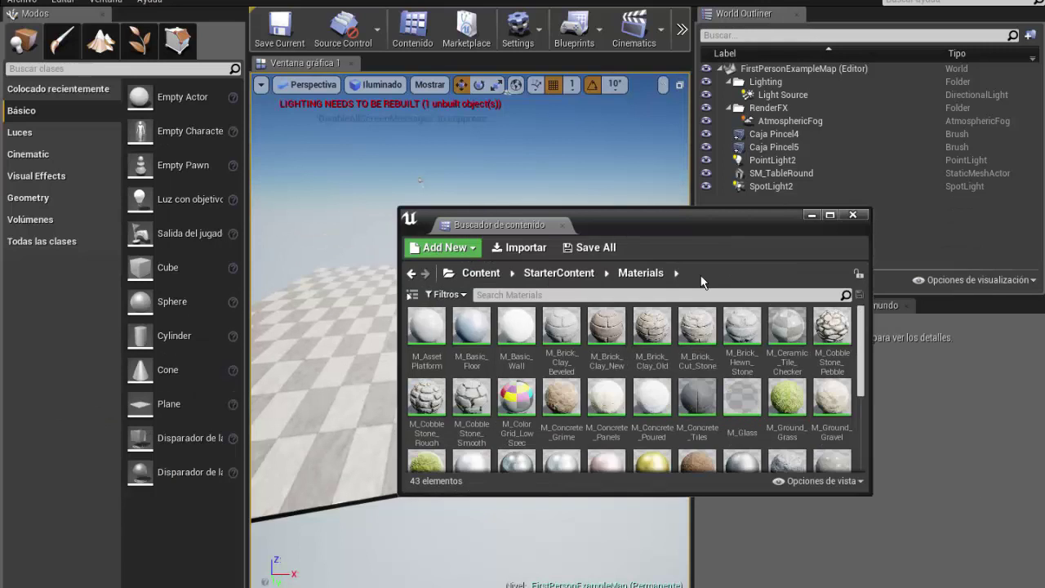
pyautogui.moveTo(616, 213); pyautogui.dragTo(230, 260)
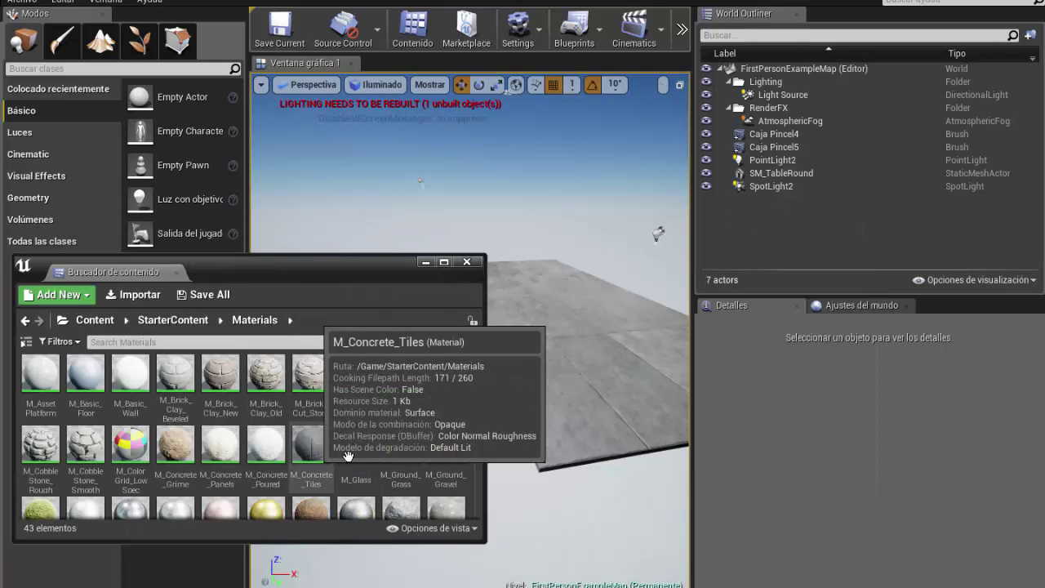
pyautogui.scroll(-3, 474, 413)
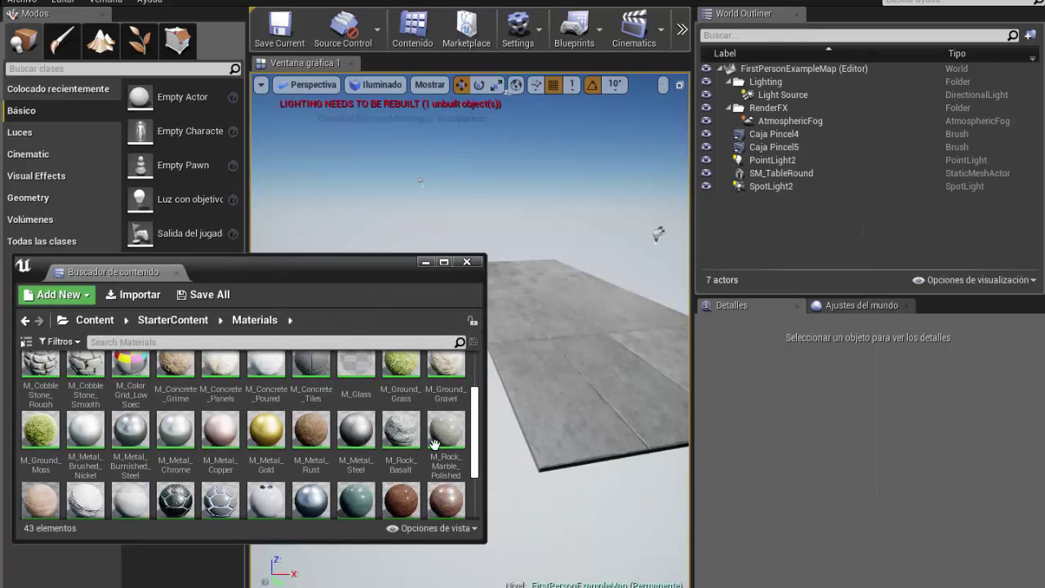
pyautogui.moveTo(256, 432); pyautogui.dragTo(573, 265)
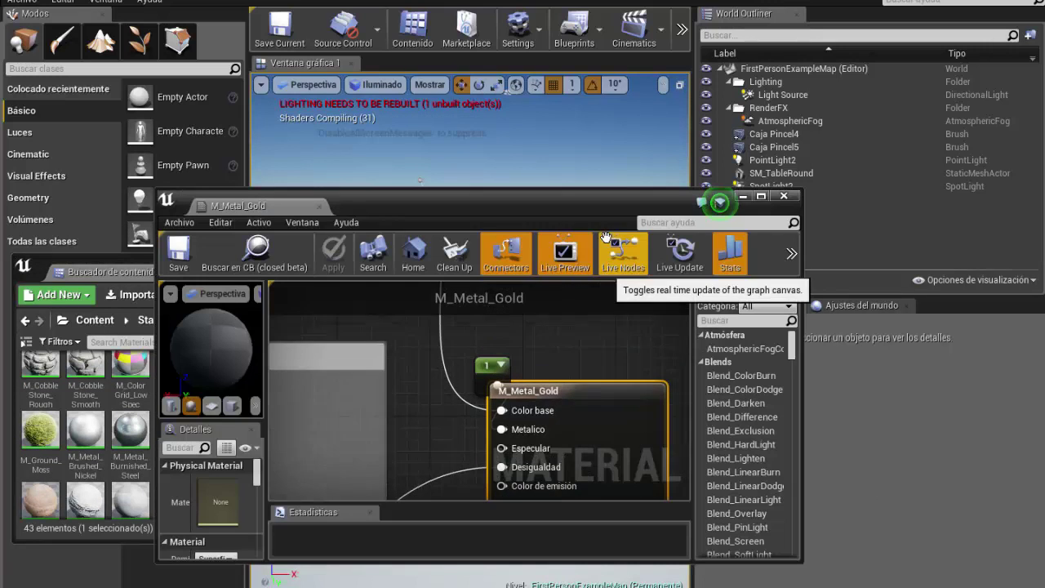
# - Maximize the M_Metal_Gold editor and zoom in and out across its node graph
pyautogui.click(761, 197)
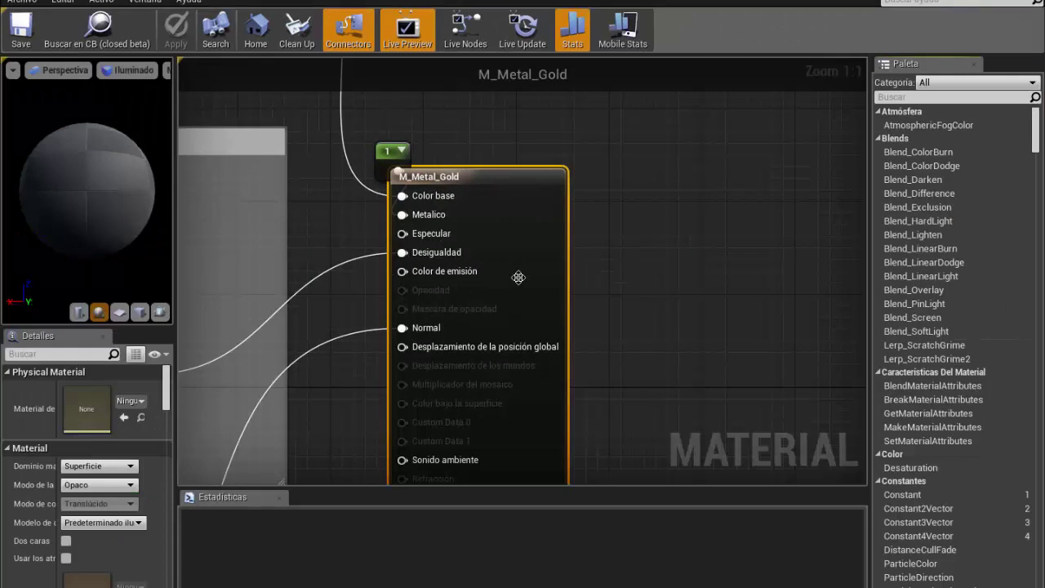
pyautogui.scroll(-2, 501, 296)
pyautogui.scroll(-2, 502, 297)
pyautogui.scroll(-3, 501, 296)
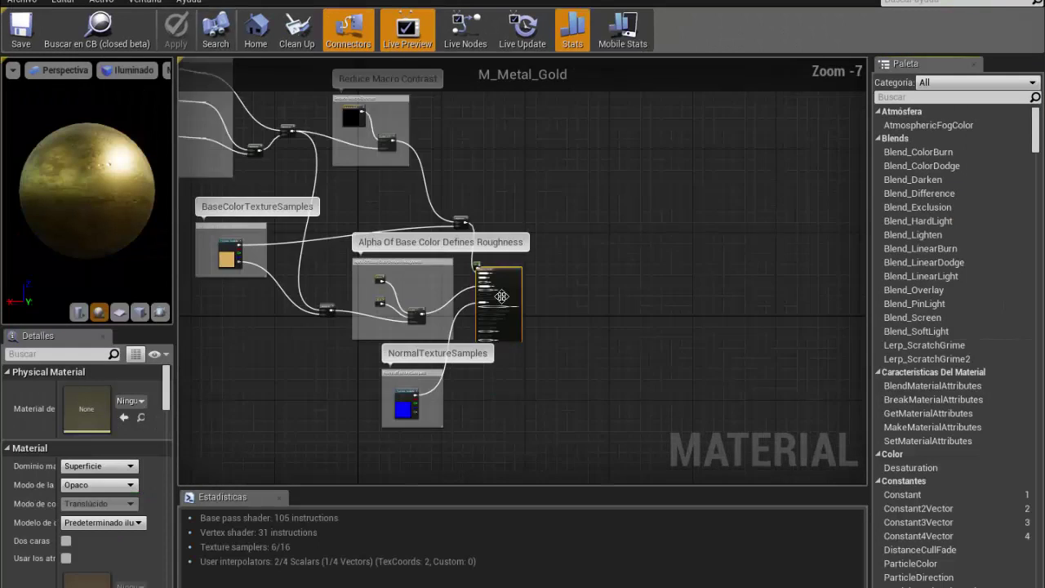
pyautogui.scroll(-2, 501, 295)
pyautogui.scroll(-1, 502, 295)
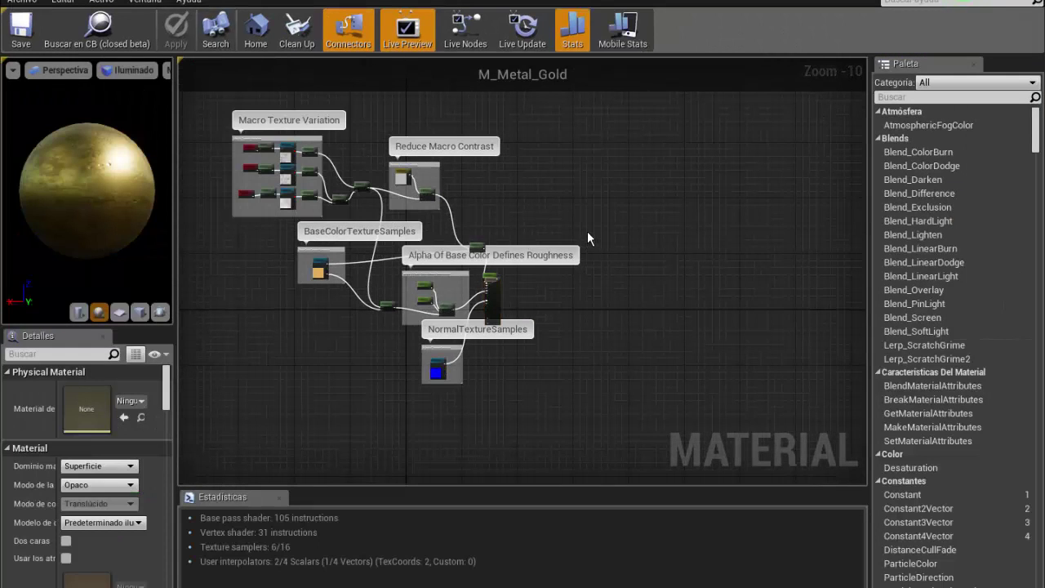
pyautogui.scroll(2, 271, 164)
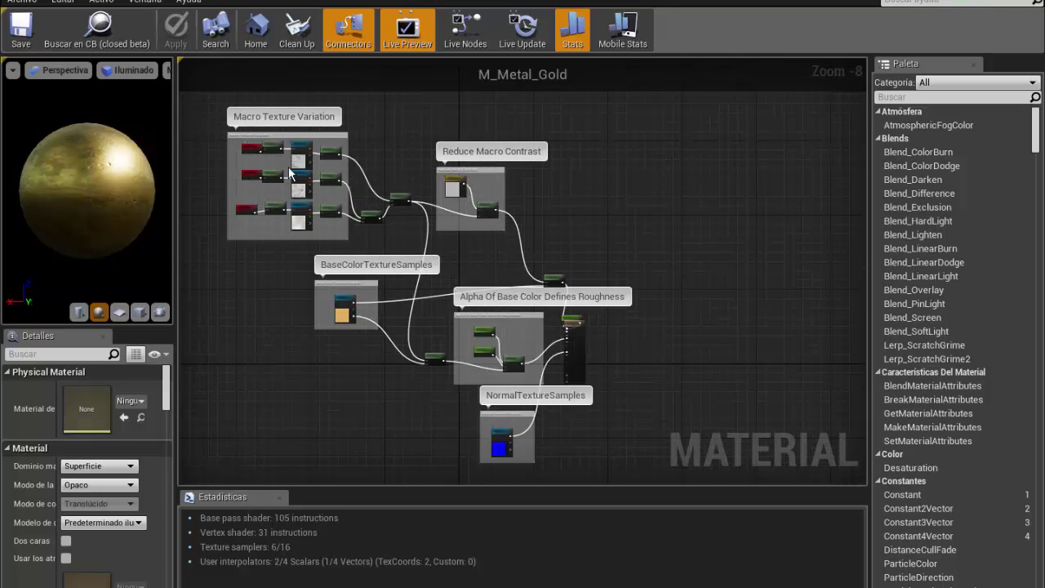
pyautogui.scroll(1, 269, 157)
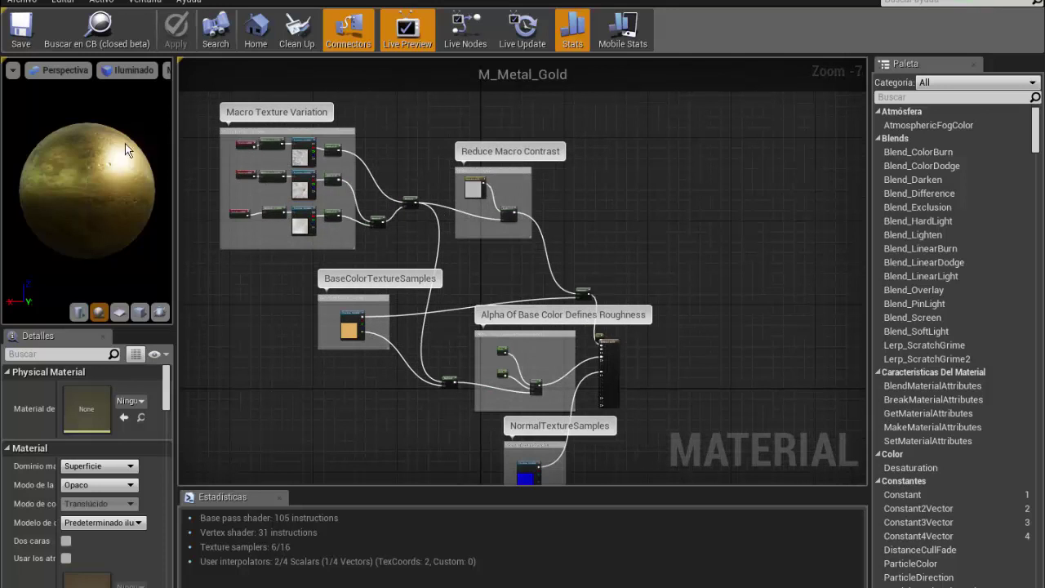
pyautogui.scroll(7, 222, 107)
pyautogui.scroll(-4, 342, 181)
pyautogui.scroll(-2, 340, 181)
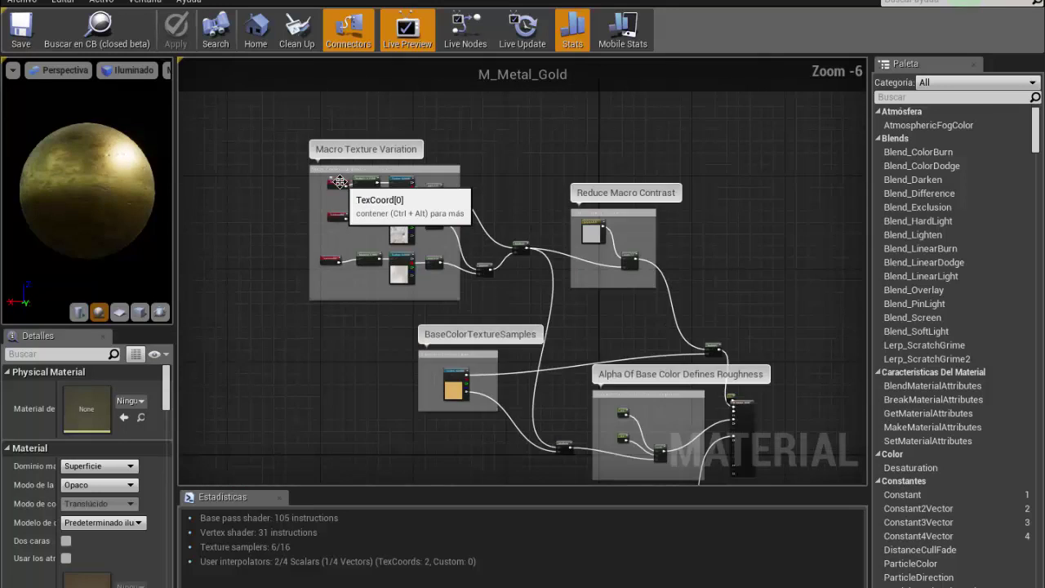
pyautogui.scroll(-2, 339, 181)
pyautogui.scroll(-3, 368, 275)
pyautogui.scroll(2, 558, 378)
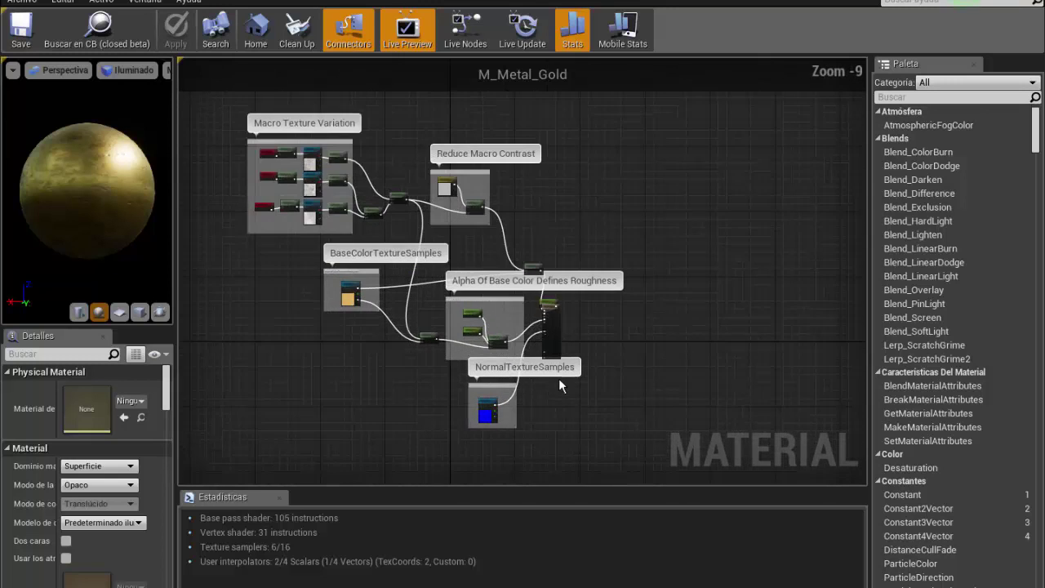
pyautogui.scroll(3, 559, 378)
pyautogui.scroll(2, 496, 331)
pyautogui.scroll(2, 464, 337)
pyautogui.scroll(-1, 464, 337)
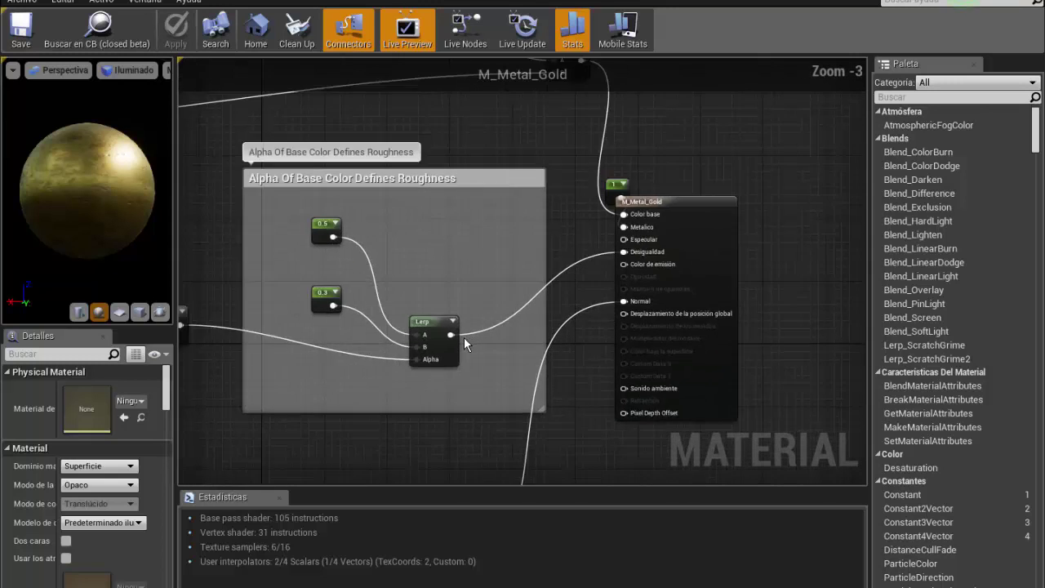
pyautogui.scroll(-2, 464, 337)
pyautogui.scroll(-2, 464, 337)
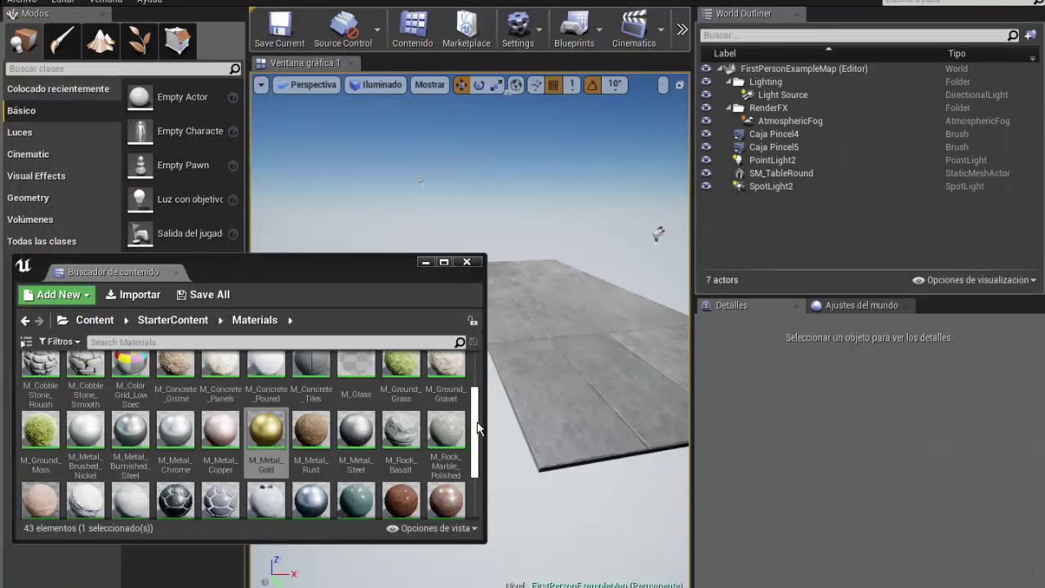
# - Add a new Material asset in the Materials folder and name it 'amarillo'
pyautogui.moveTo(480, 428); pyautogui.dragTo(478, 467)
pyautogui.rightClick(186, 476)
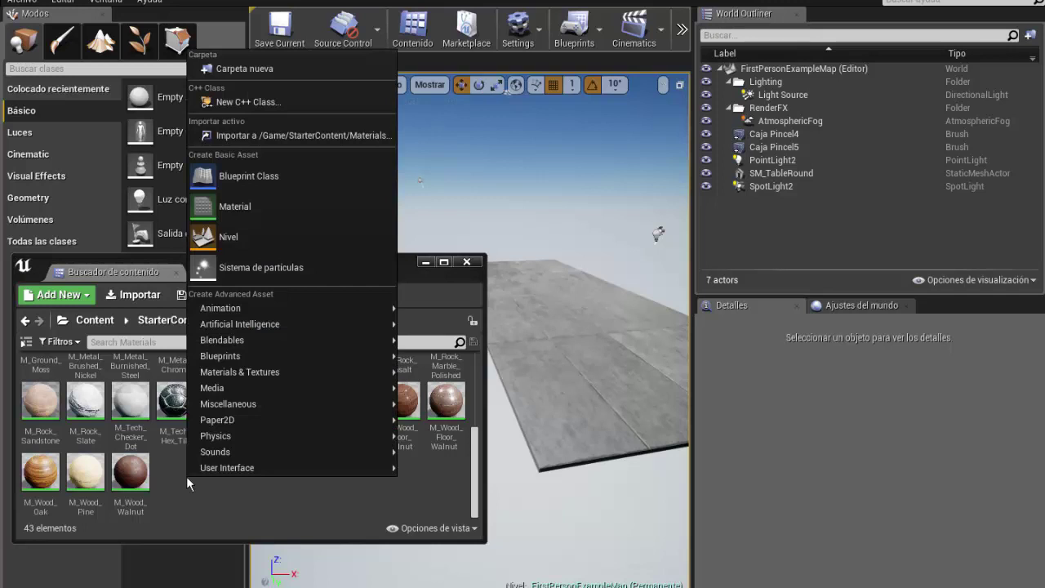
pyautogui.click(251, 204)
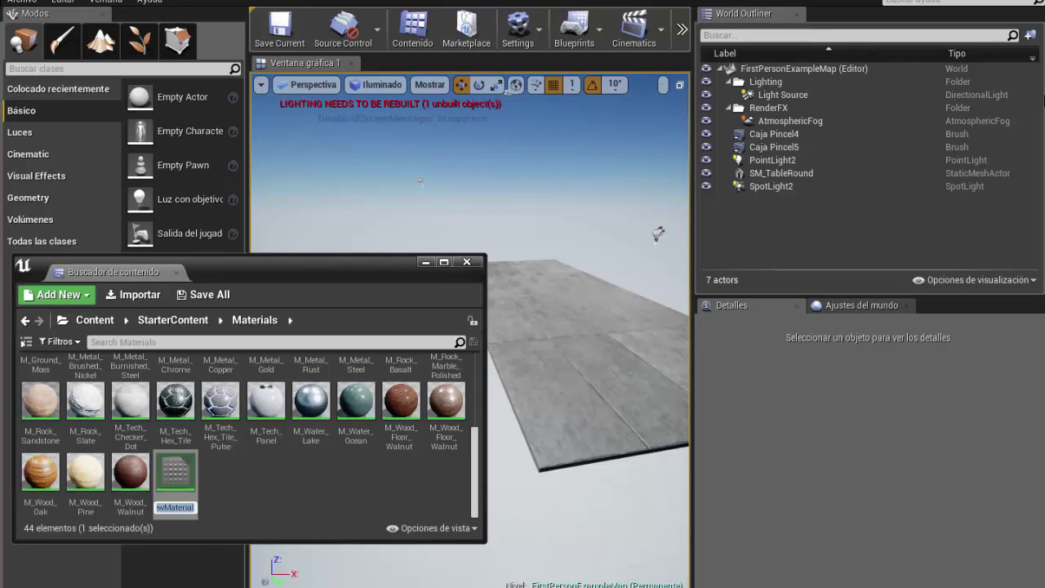
pyautogui.write('amarillo')
pyautogui.press('Return')
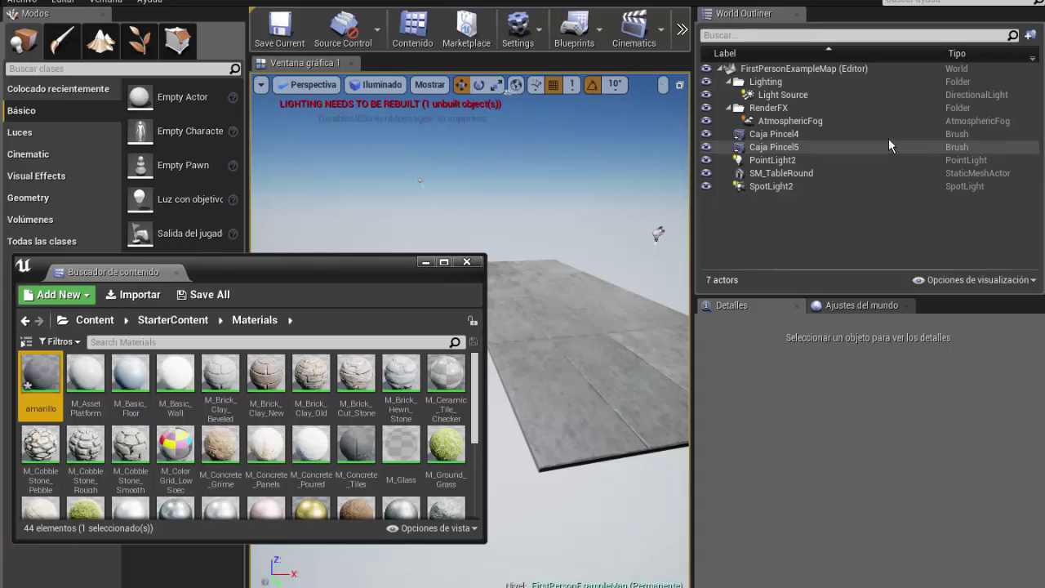
pyautogui.moveTo(50, 375); pyautogui.dragTo(588, 360)
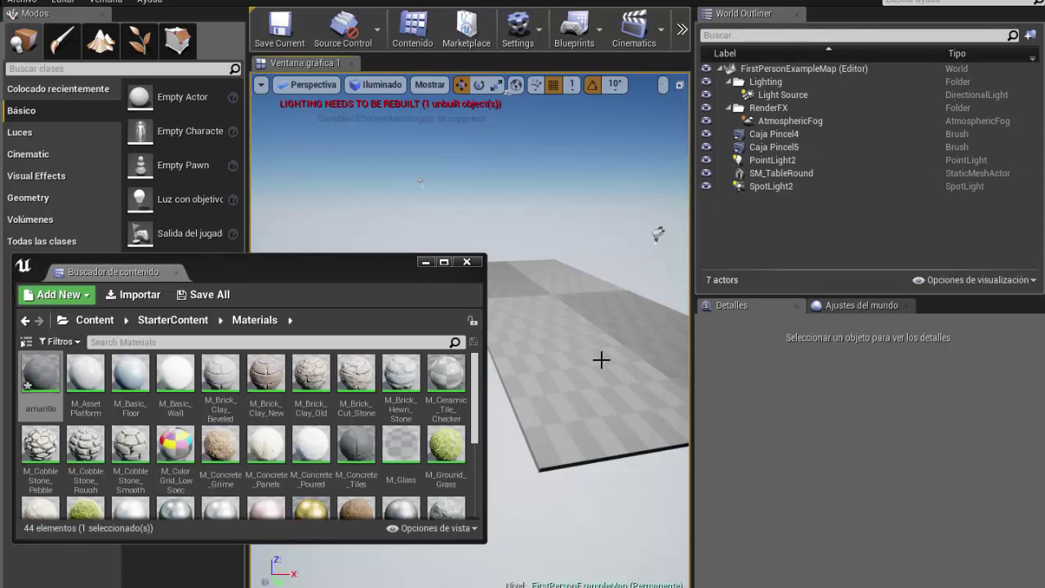
pyautogui.moveTo(605, 362); pyautogui.dragTo(601, 382, button='right')
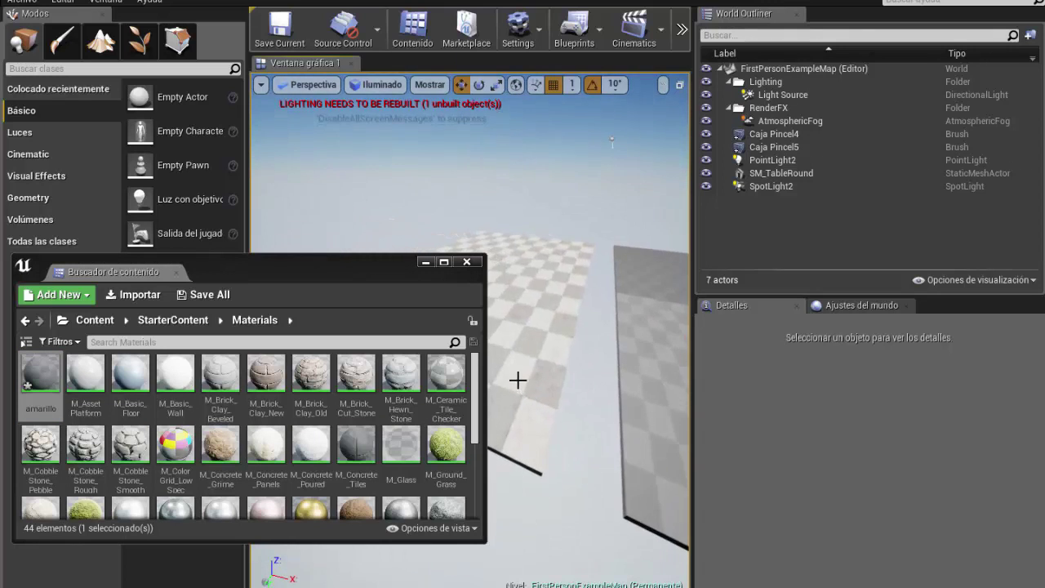
pyautogui.hotkey('ctrl', 'z')
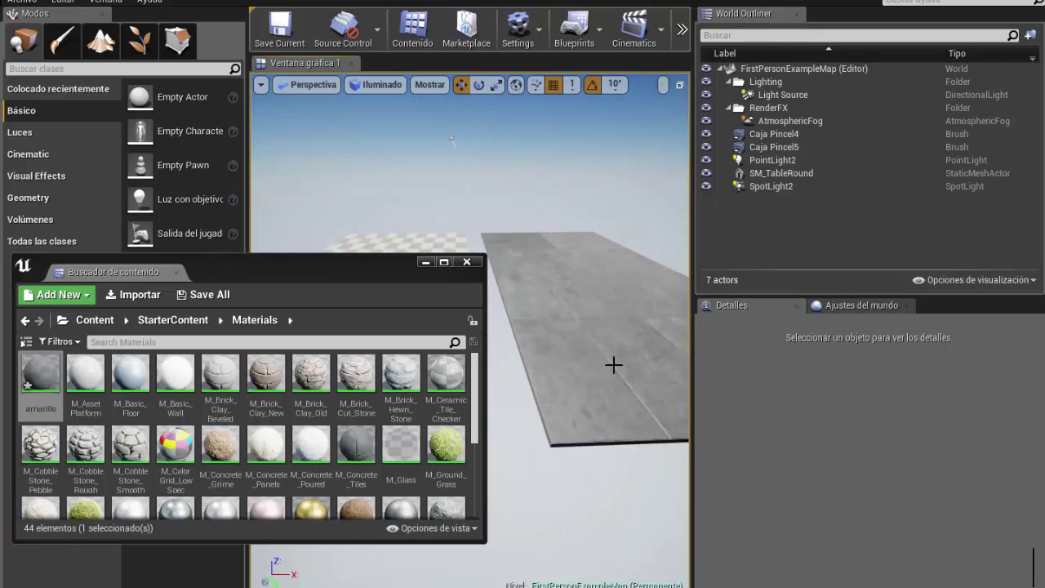
pyautogui.moveTo(609, 343); pyautogui.dragTo(564, 313, button='right')
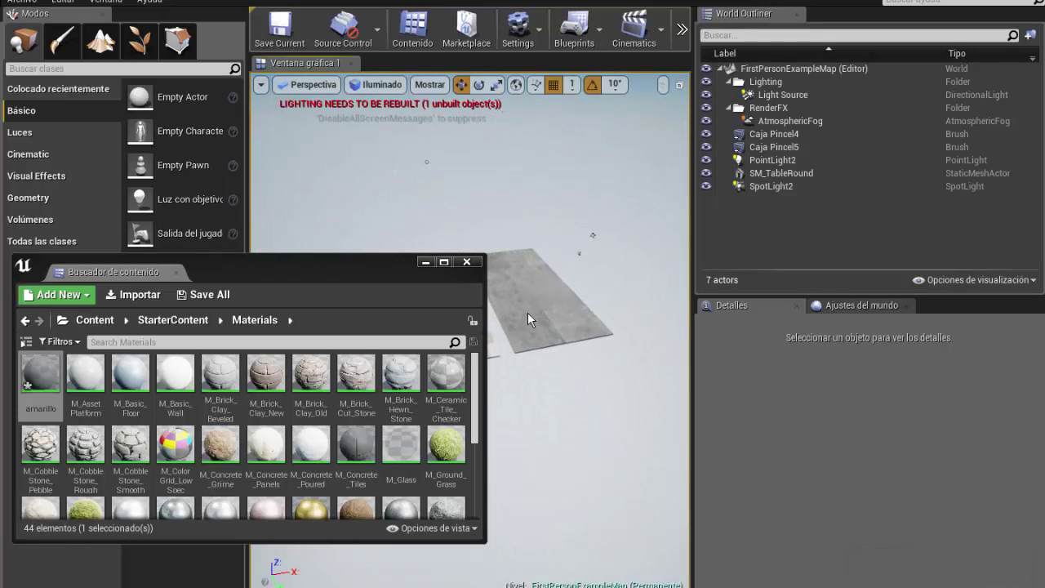
pyautogui.scroll(5, 562, 335)
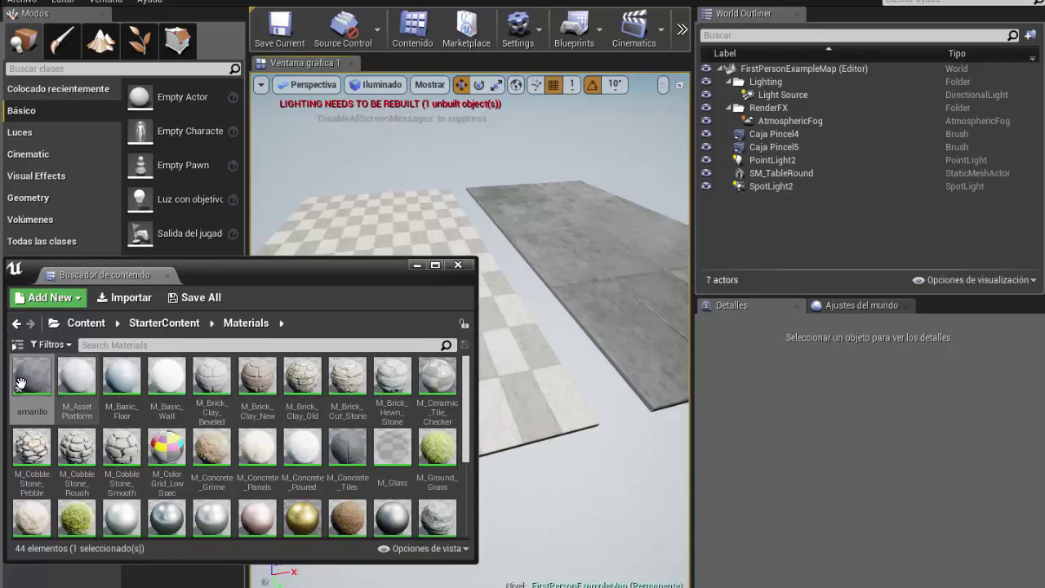
pyautogui.moveTo(38, 378)
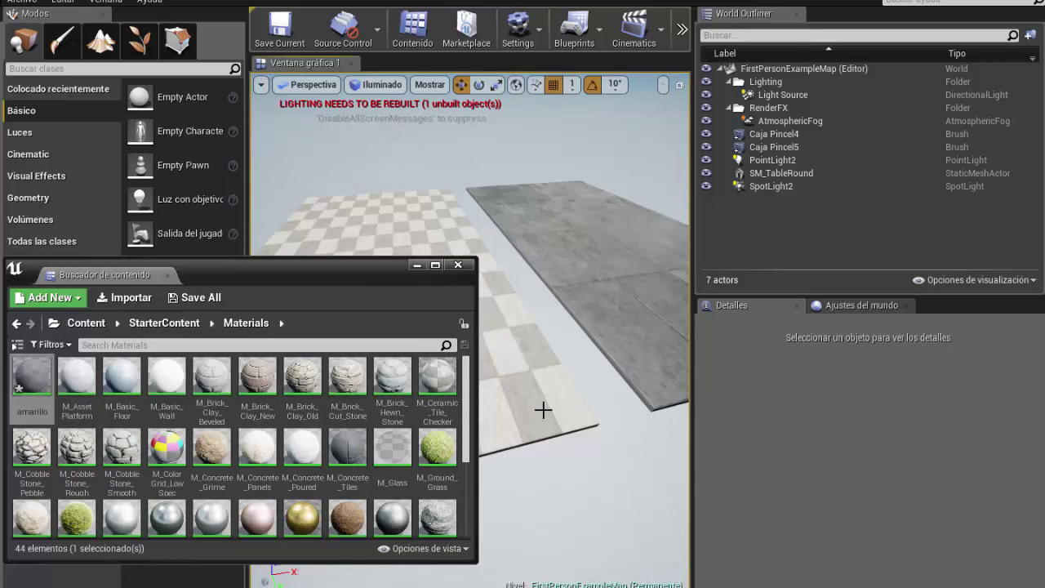
pyautogui.scroll(-10, 544, 408)
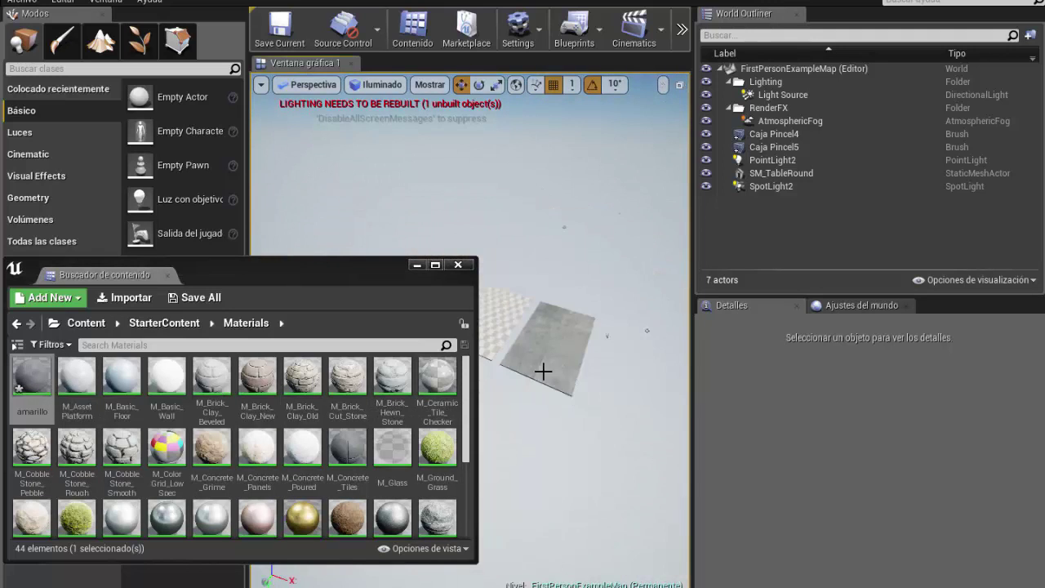
pyautogui.scroll(10, 543, 372)
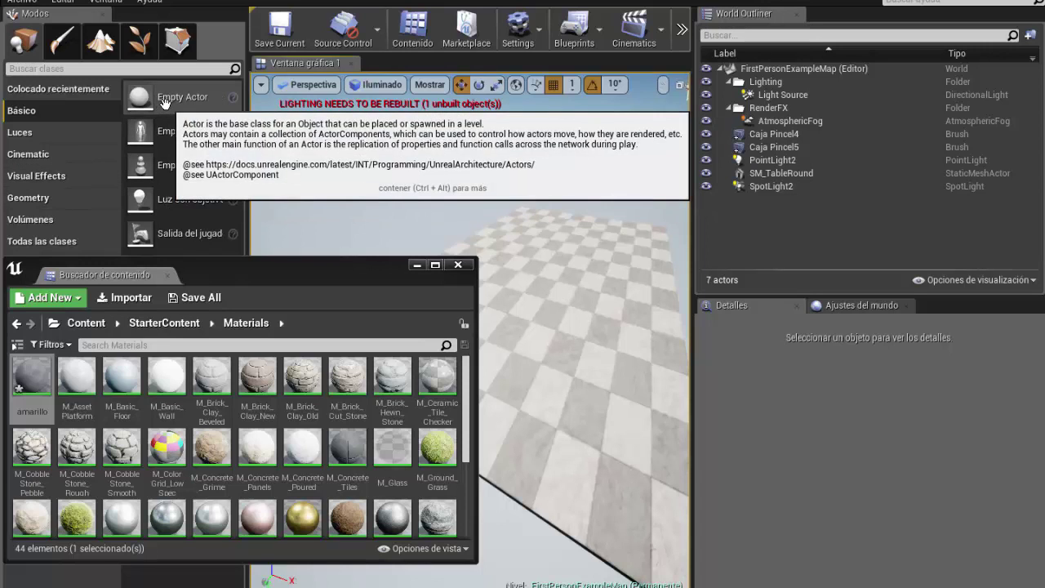
# - Place a box brush from the Geometry shapes into the level and orbit around it
pyautogui.click(43, 199)
pyautogui.moveTo(144, 101); pyautogui.dragTo(536, 358)
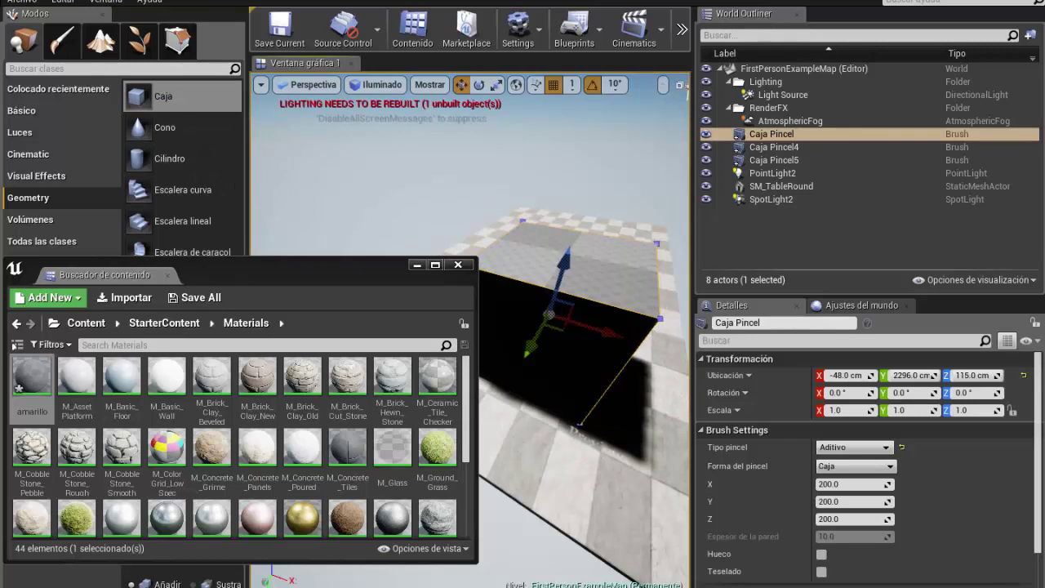
pyautogui.moveTo(581, 415); pyautogui.dragTo(581, 367, button='right')
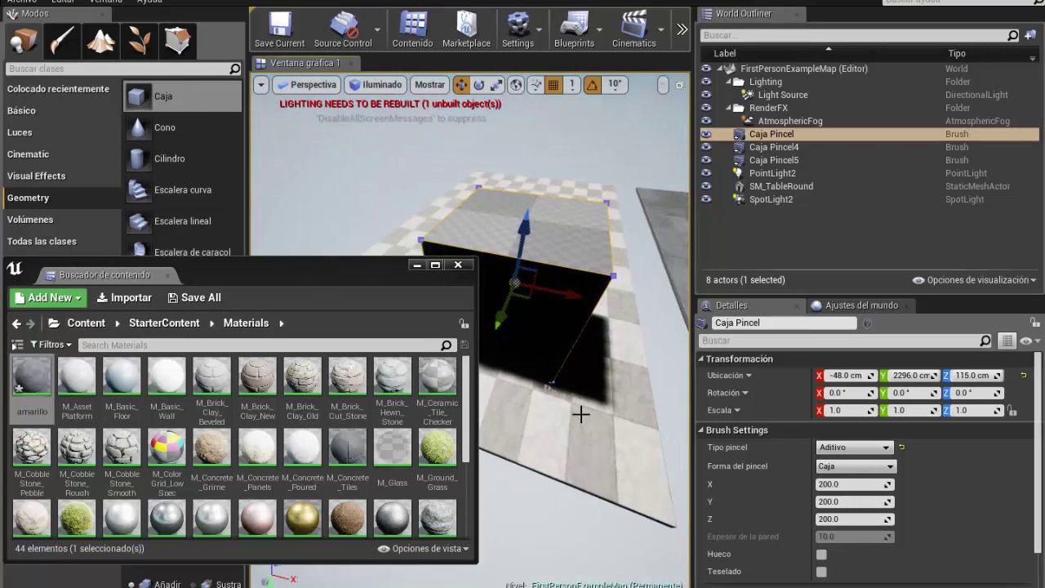
pyautogui.moveTo(580, 415); pyautogui.dragTo(625, 411, button='right')
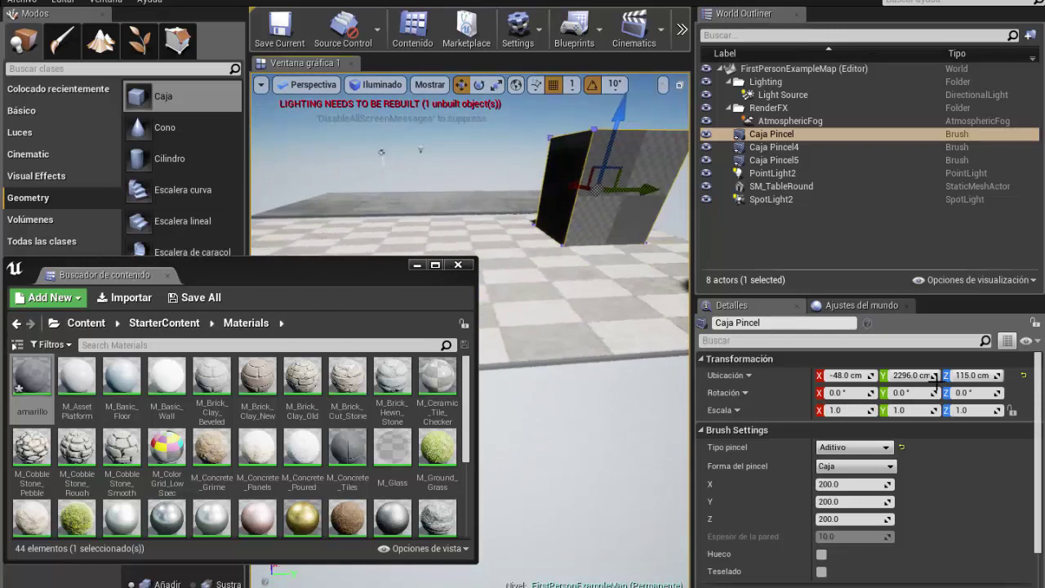
# - Focus the view on the box brush and drop the amarillo material onto it
pyautogui.press('f')
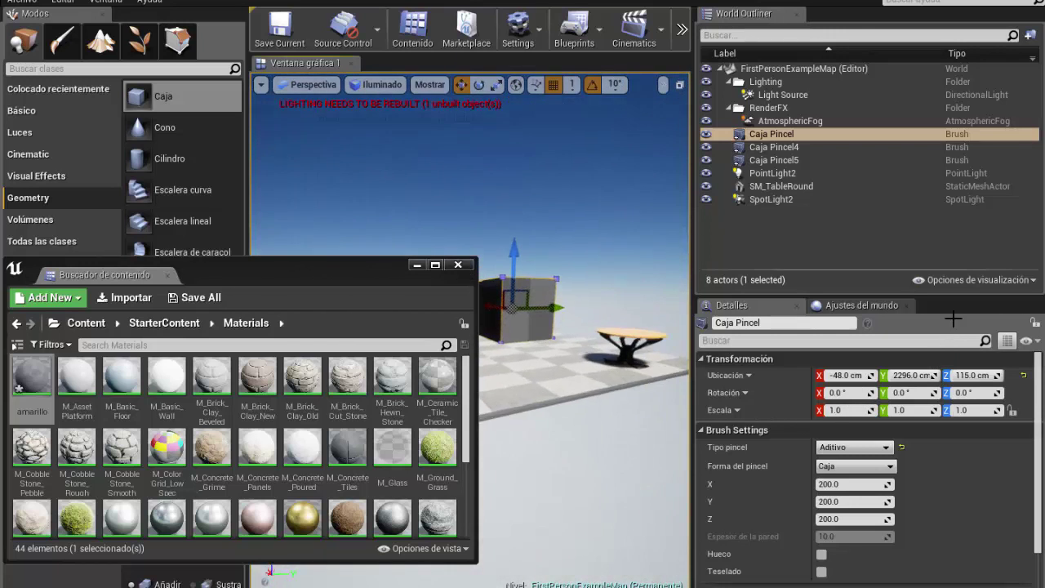
pyautogui.moveTo(581, 367); pyautogui.dragTo(555, 351, button='right')
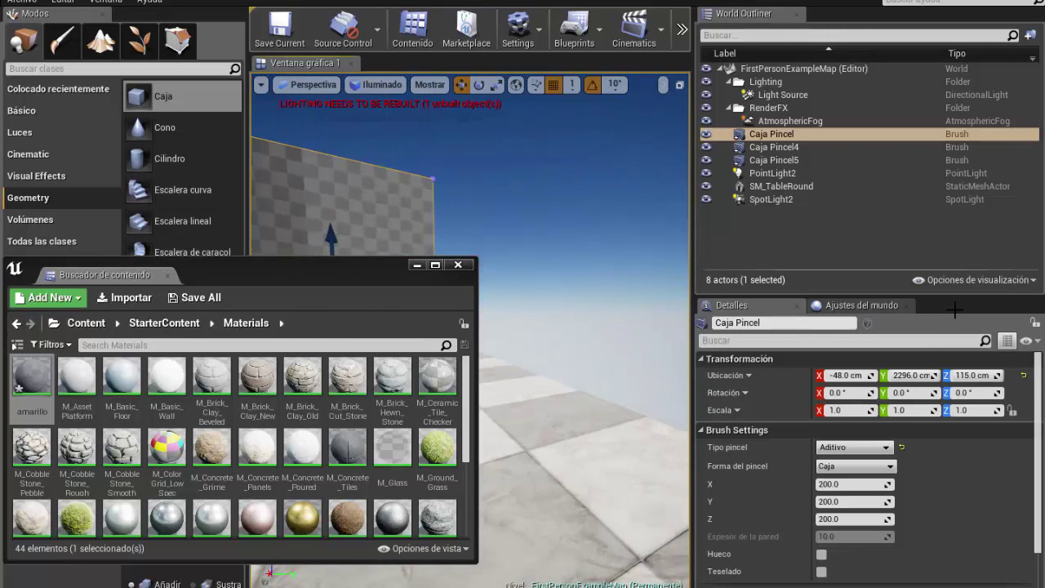
pyautogui.press('f')
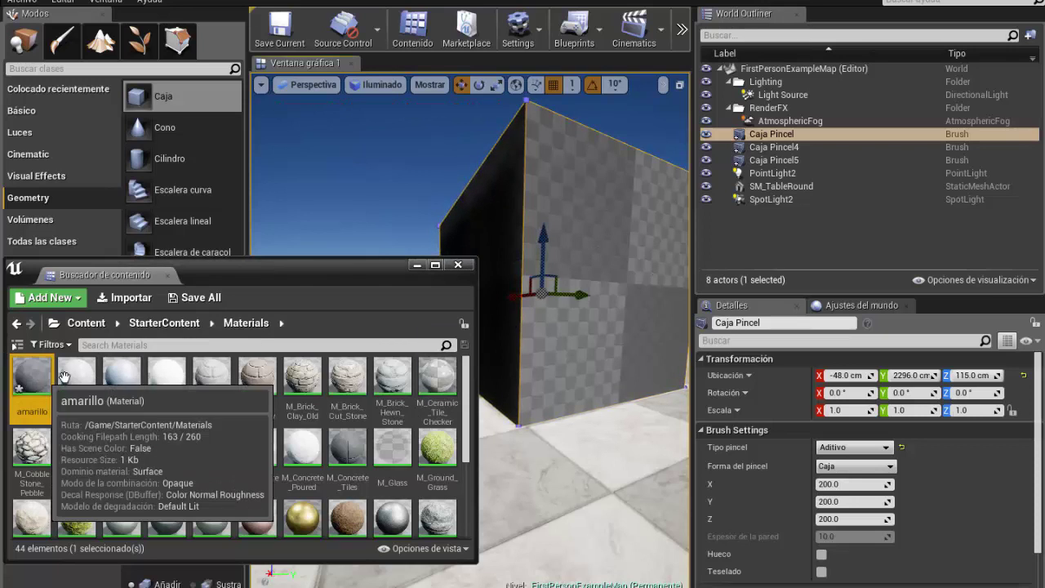
pyautogui.moveTo(41, 377); pyautogui.dragTo(587, 276)
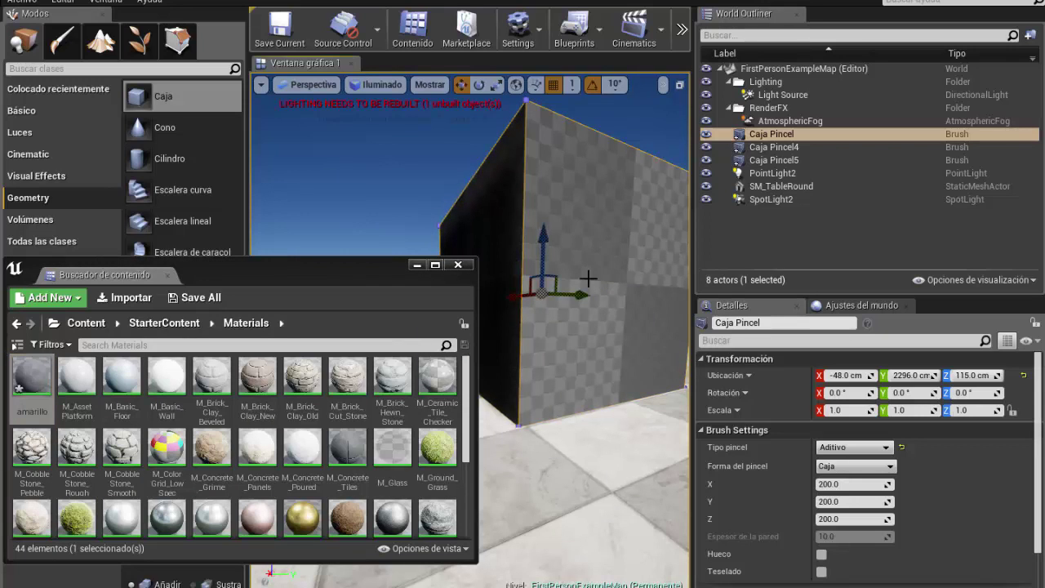
# - Open amarillo in the Material Editor and rotate its preview sphere
pyautogui.doubleClick(37, 369)
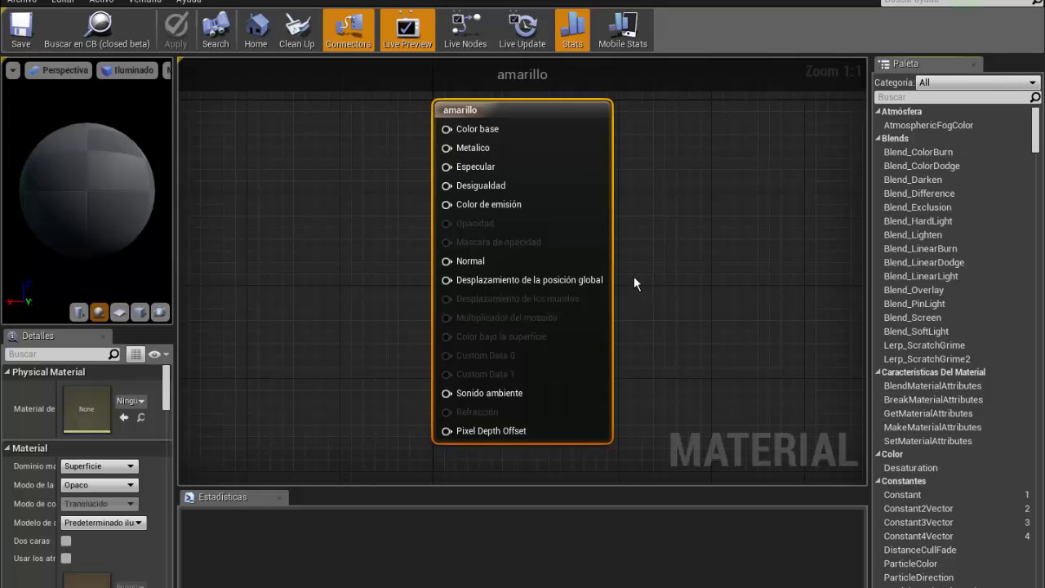
pyautogui.scroll(-1, 634, 276)
pyautogui.scroll(1, 391, 141)
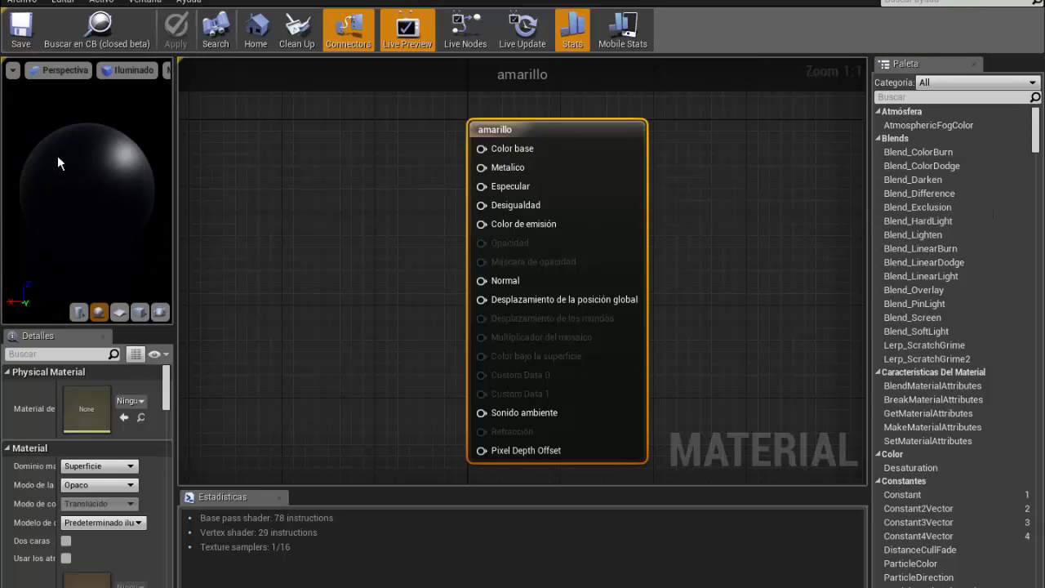
pyautogui.moveTo(57, 174)
pyautogui.mouseDown()
pyautogui.moveTo(24, 184)
pyautogui.moveTo(95, 189)
pyautogui.mouseUp()
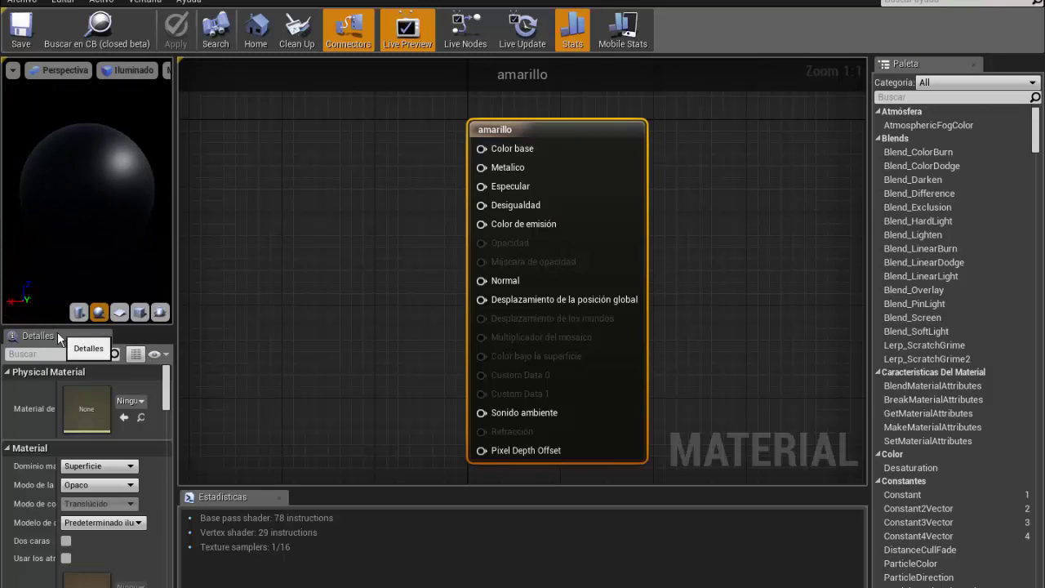
# - Shift the main amarillo node further right in the graph
pyautogui.click(326, 294)
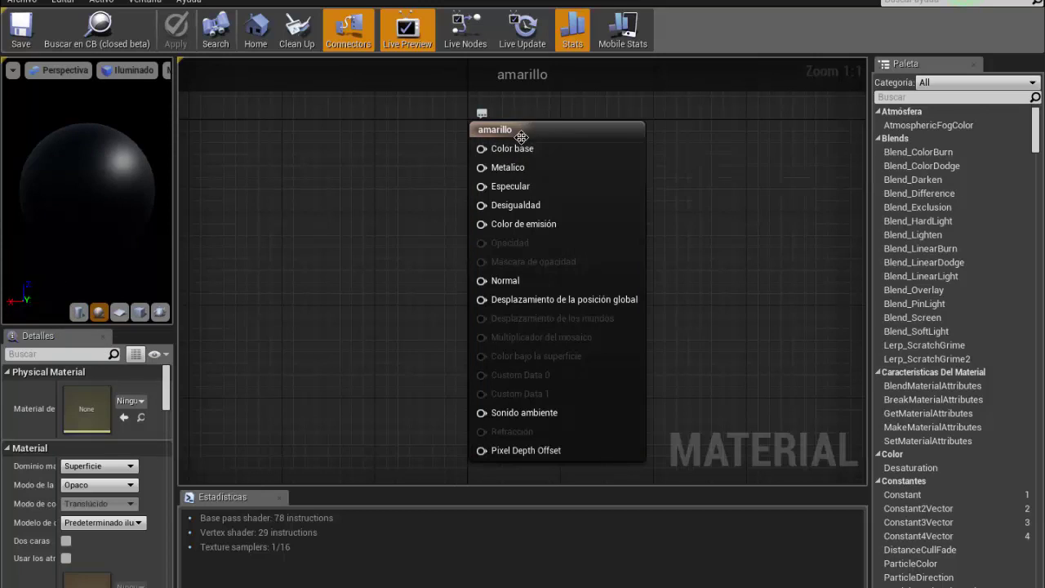
pyautogui.moveTo(518, 132); pyautogui.dragTo(576, 133)
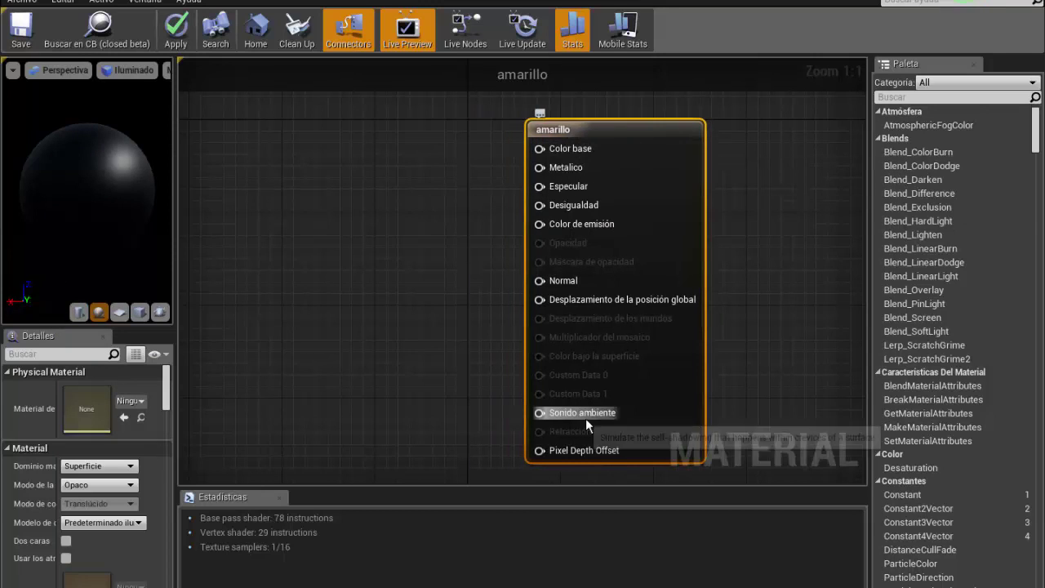
pyautogui.rightClick(360, 176)
pyautogui.click(423, 97)
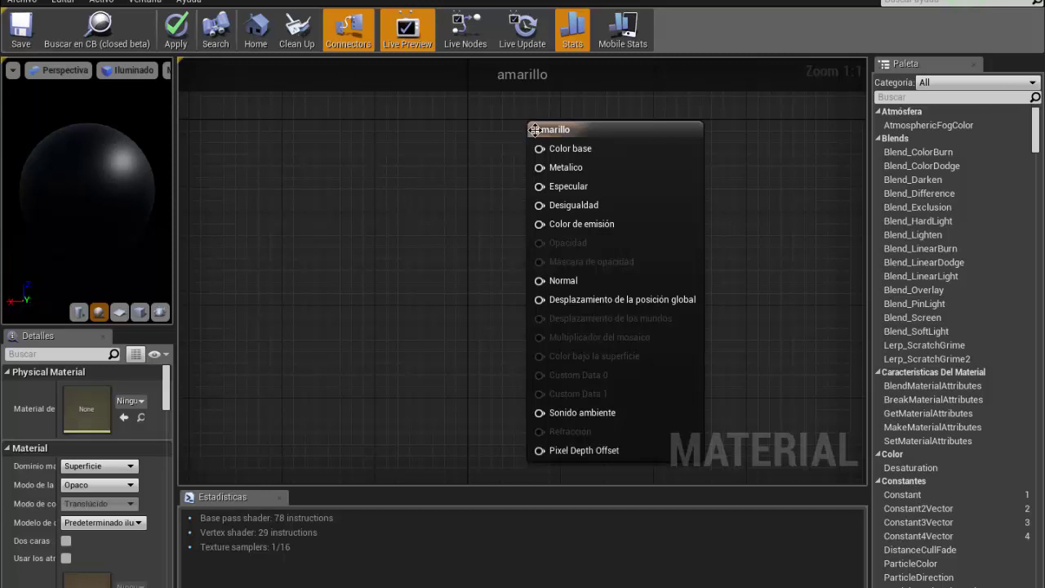
# - Add a Constant4Vector node from Constantes and wire it into Color base
pyautogui.rightClick(364, 131)
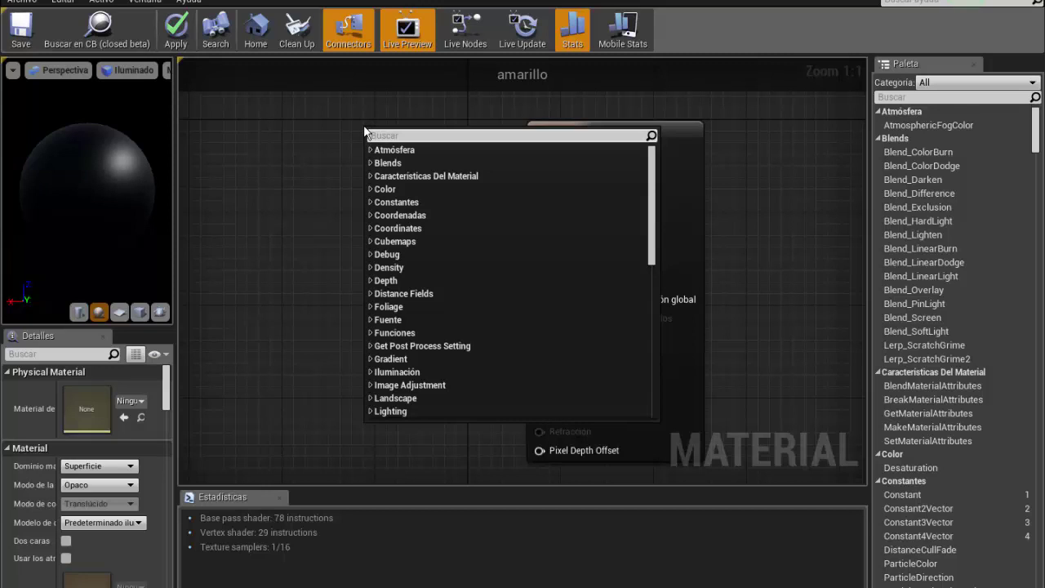
pyautogui.click(369, 201)
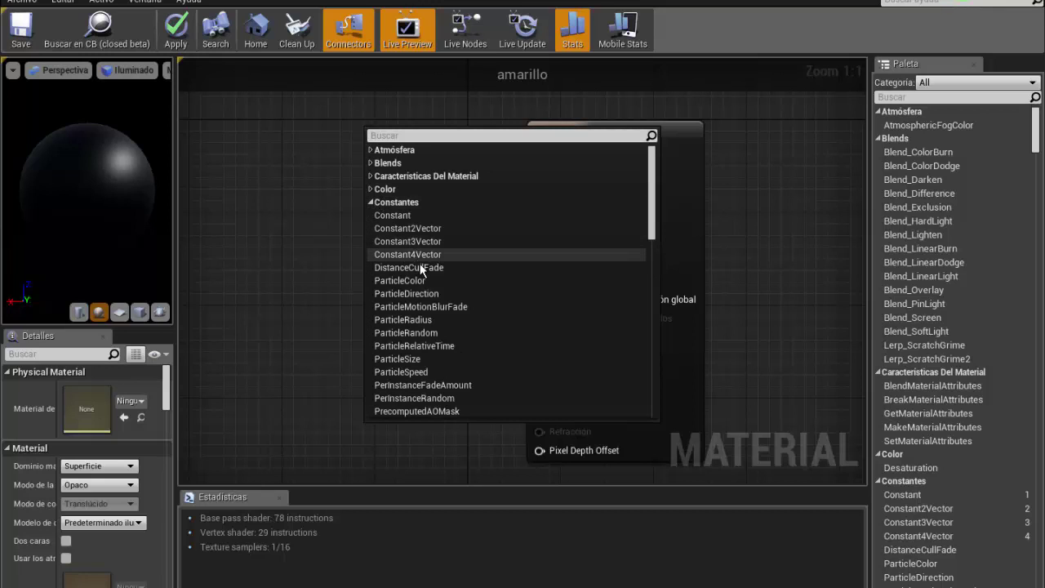
pyautogui.click(431, 254)
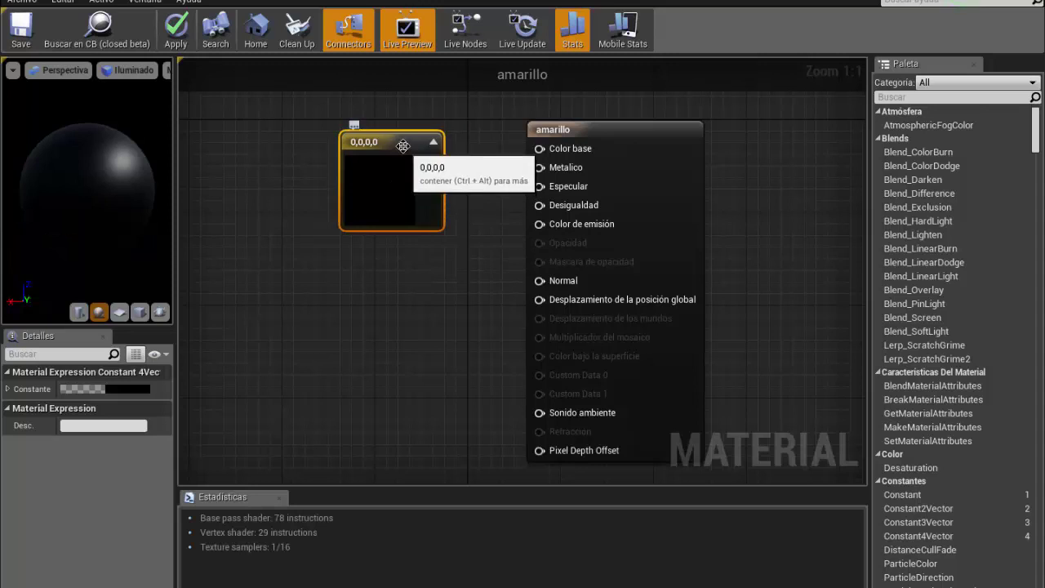
pyautogui.moveTo(428, 165); pyautogui.dragTo(570, 151)
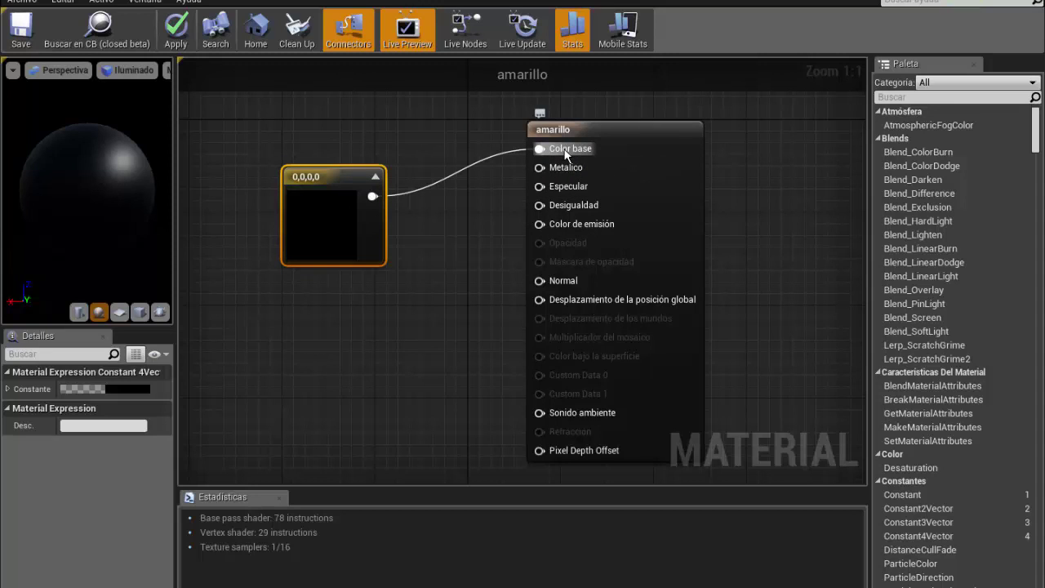
# - Set the constant's colour to bright lime green (0.35,1,0,0) and confirm
pyautogui.click(87, 391)
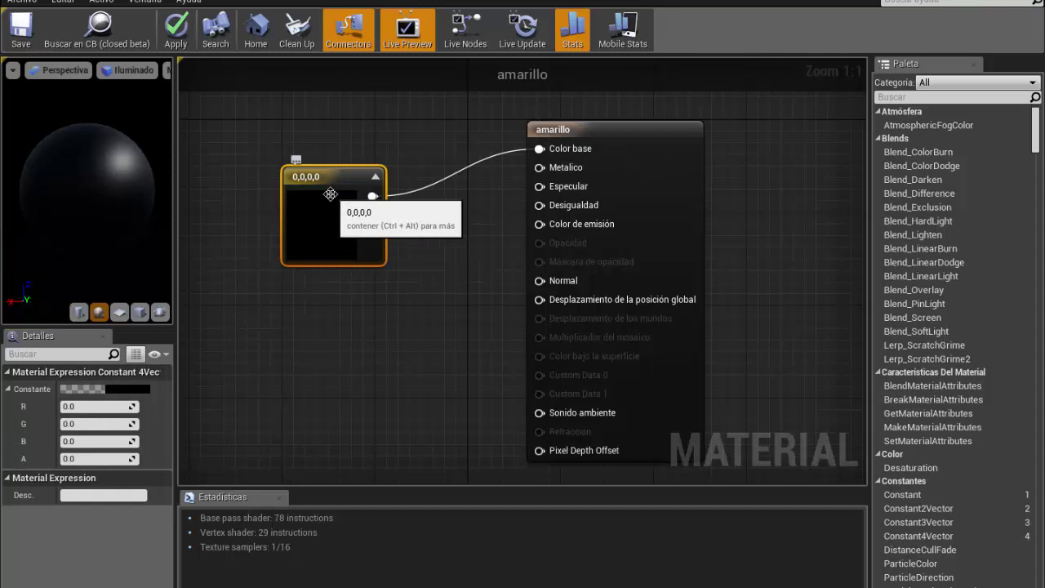
pyautogui.click(94, 389)
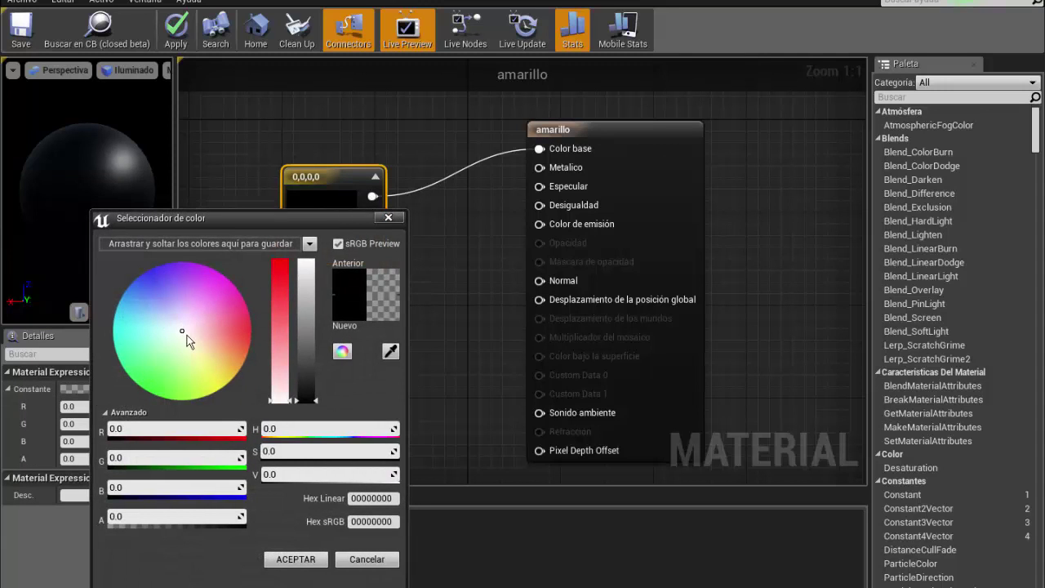
pyautogui.moveTo(183, 335); pyautogui.dragTo(171, 405)
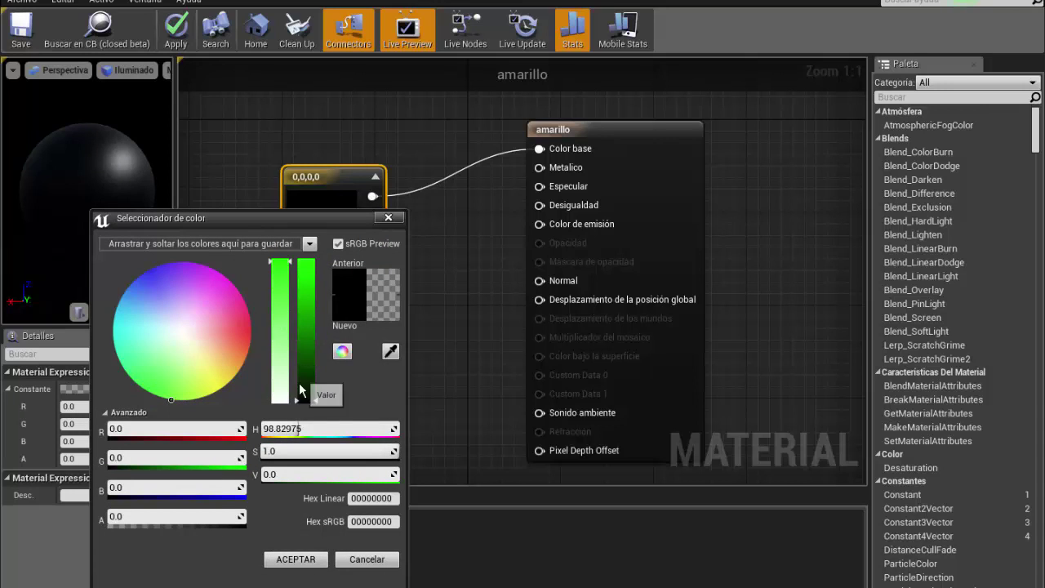
pyautogui.moveTo(316, 405); pyautogui.dragTo(323, 255)
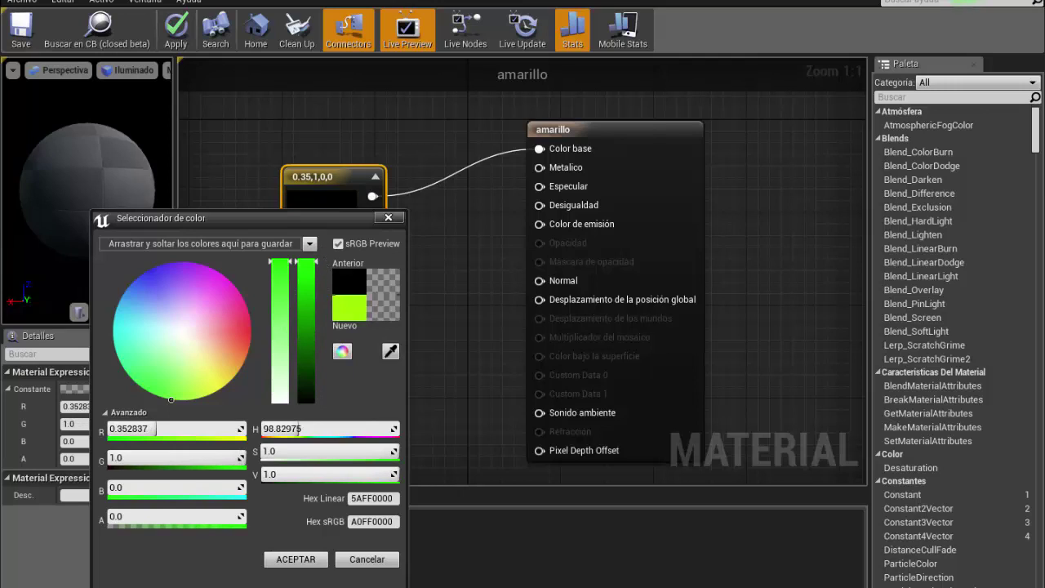
pyautogui.click(299, 562)
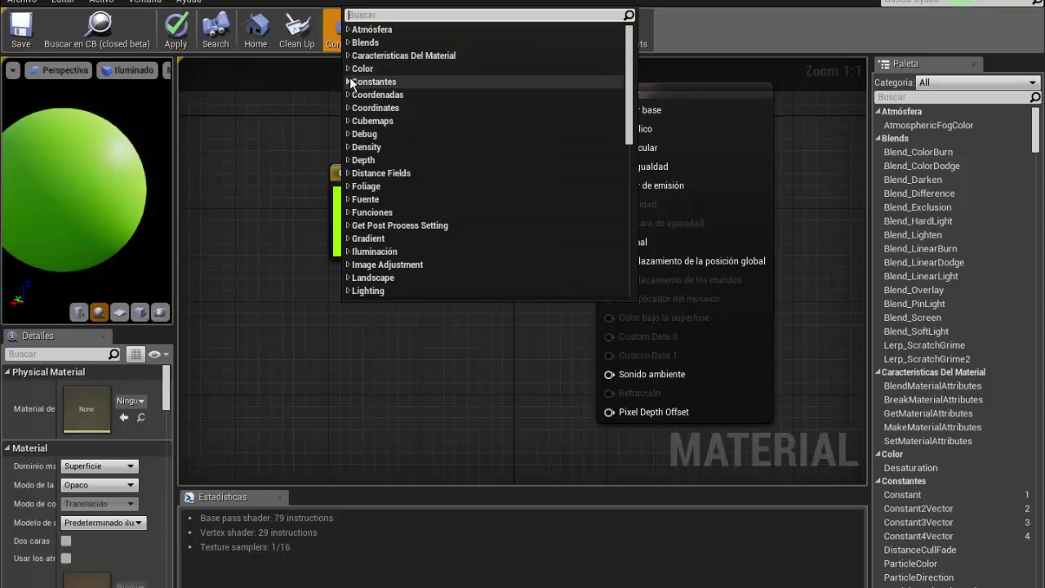
# - Place a scalar Constant node of 0 and connect it to the Desigualdad input
pyautogui.click(352, 82)
pyautogui.press('Escape')
pyautogui.click(347, 309)
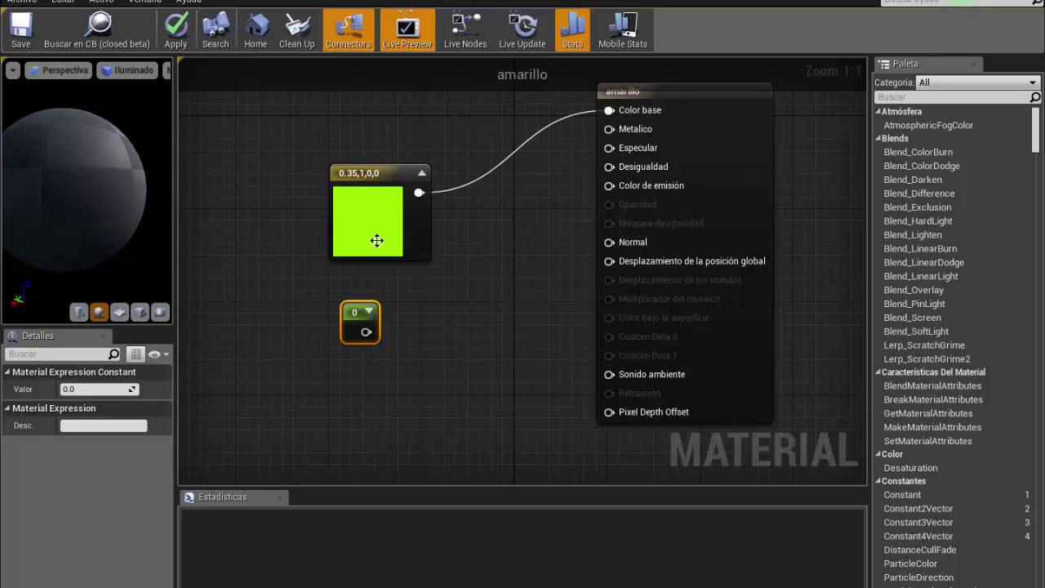
pyautogui.moveTo(365, 331); pyautogui.dragTo(609, 136)
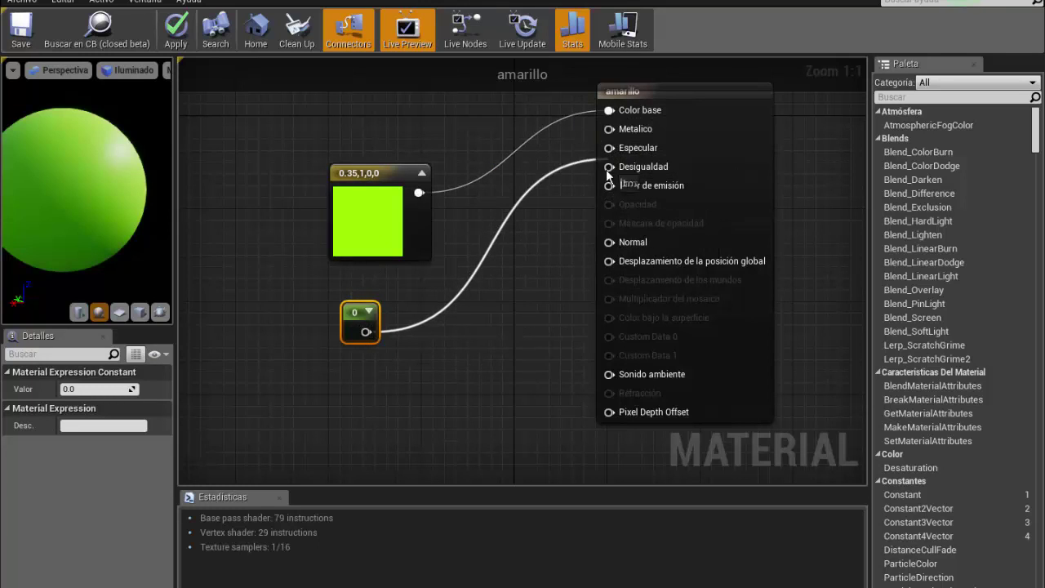
pyautogui.moveTo(609, 136); pyautogui.dragTo(625, 172)
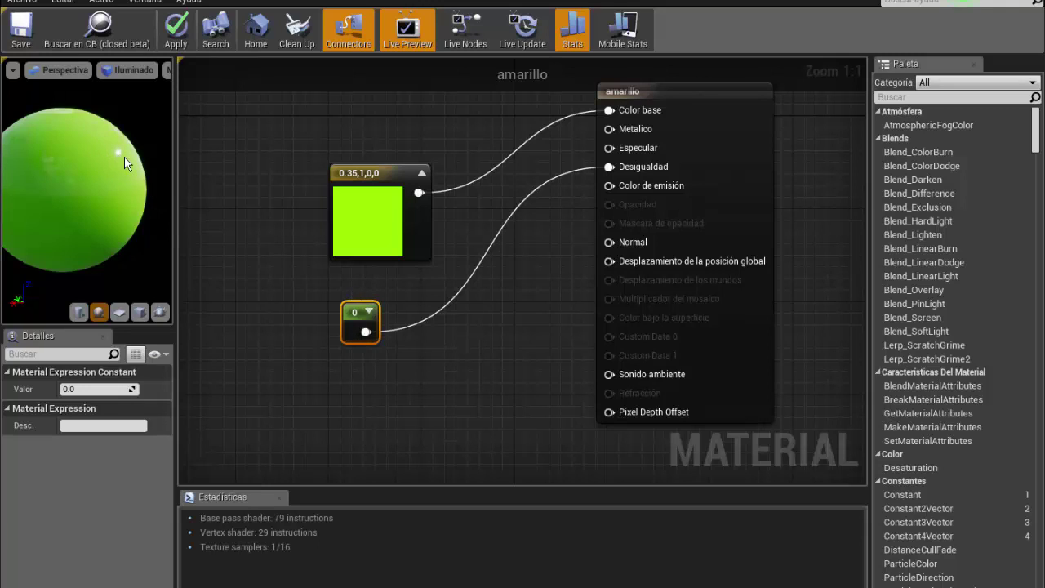
pyautogui.rightClick(432, 324)
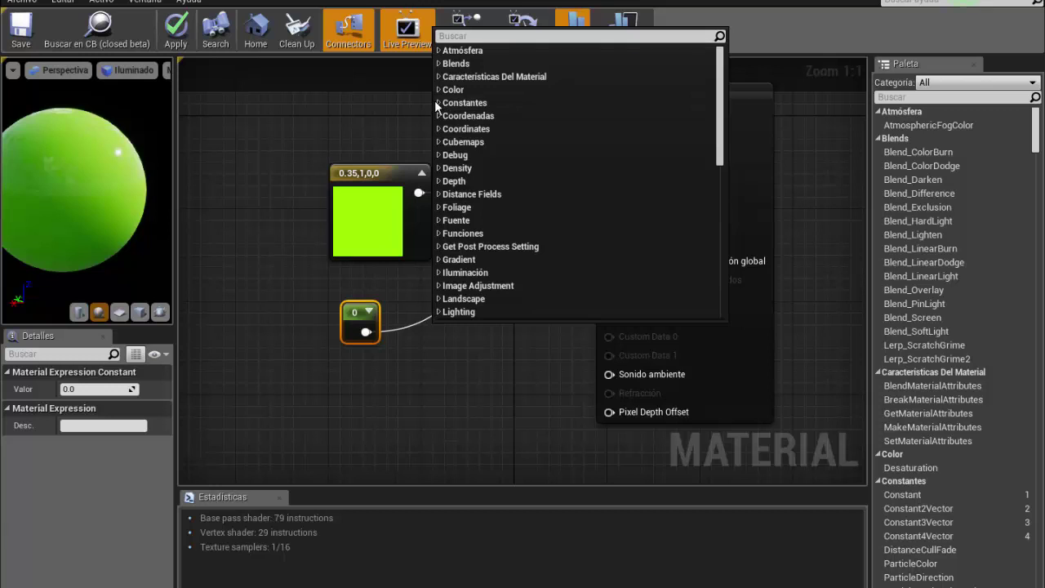
# - Wire a second constant 0 into Metalico and apply the material changes
pyautogui.click(389, 395)
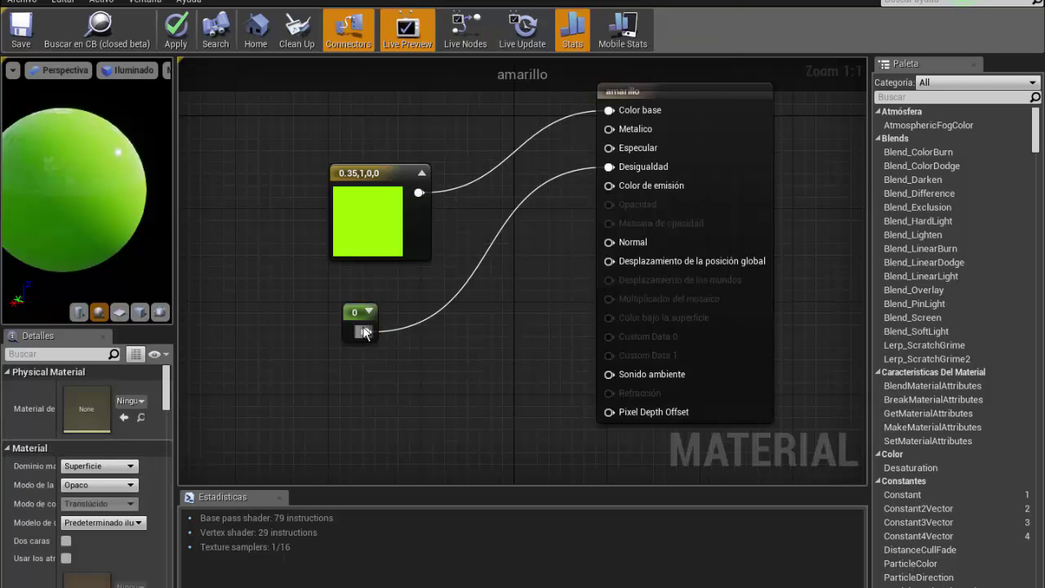
pyautogui.moveTo(364, 332); pyautogui.dragTo(462, 434)
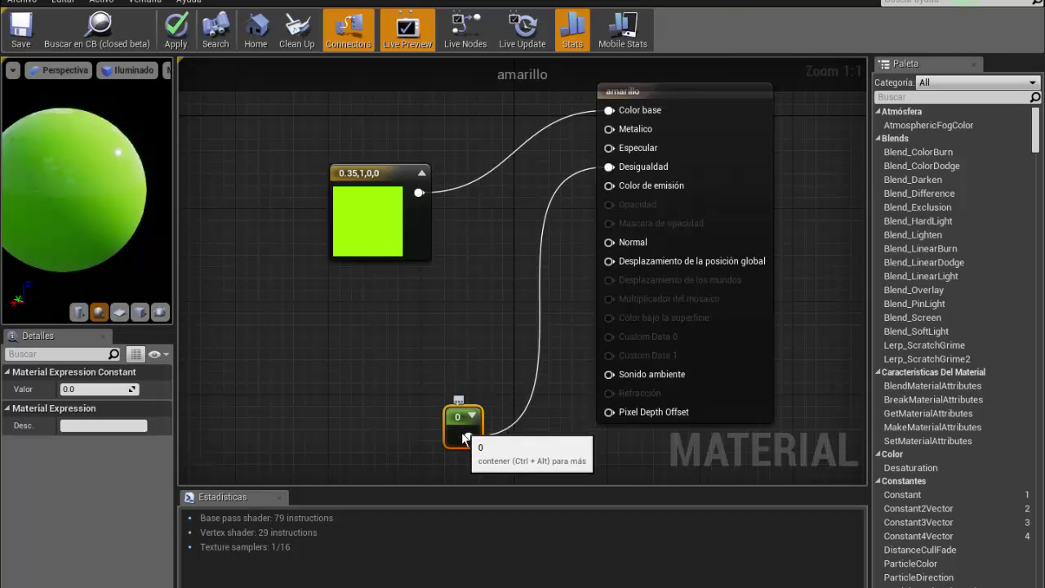
pyautogui.rightClick(348, 309)
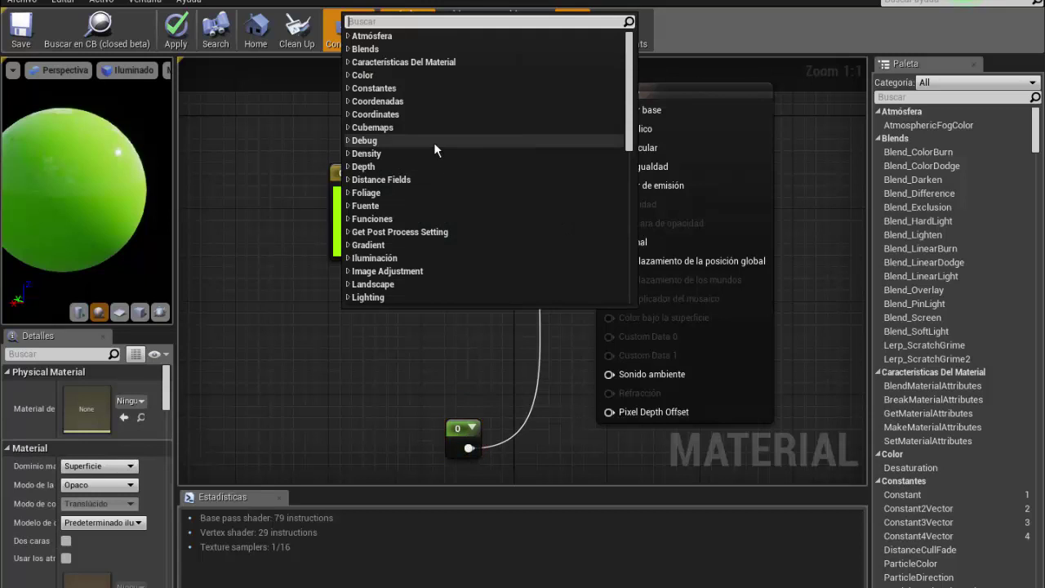
pyautogui.click(347, 87)
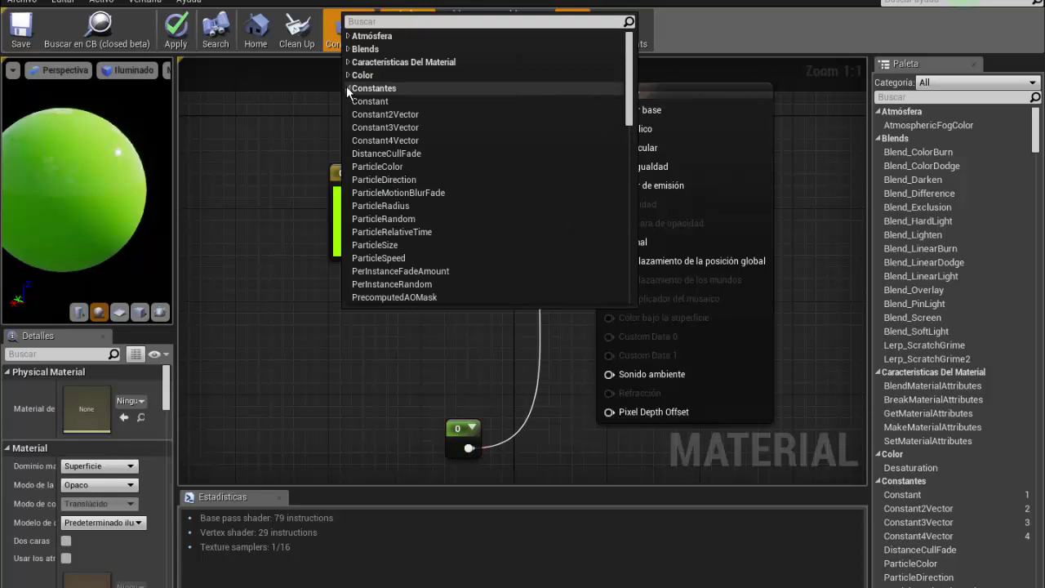
pyautogui.click(364, 100)
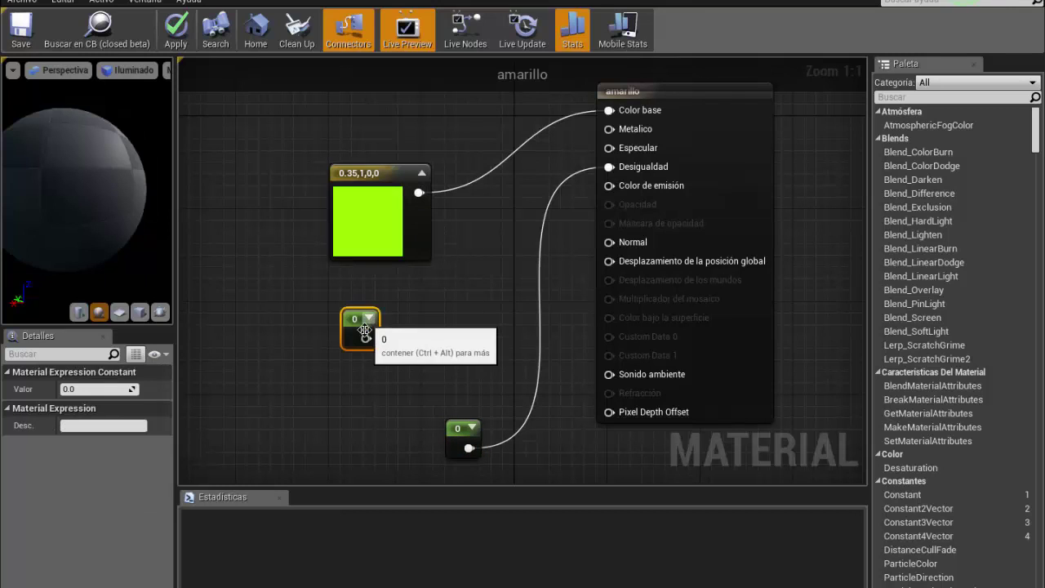
pyautogui.moveTo(365, 335); pyautogui.dragTo(617, 133)
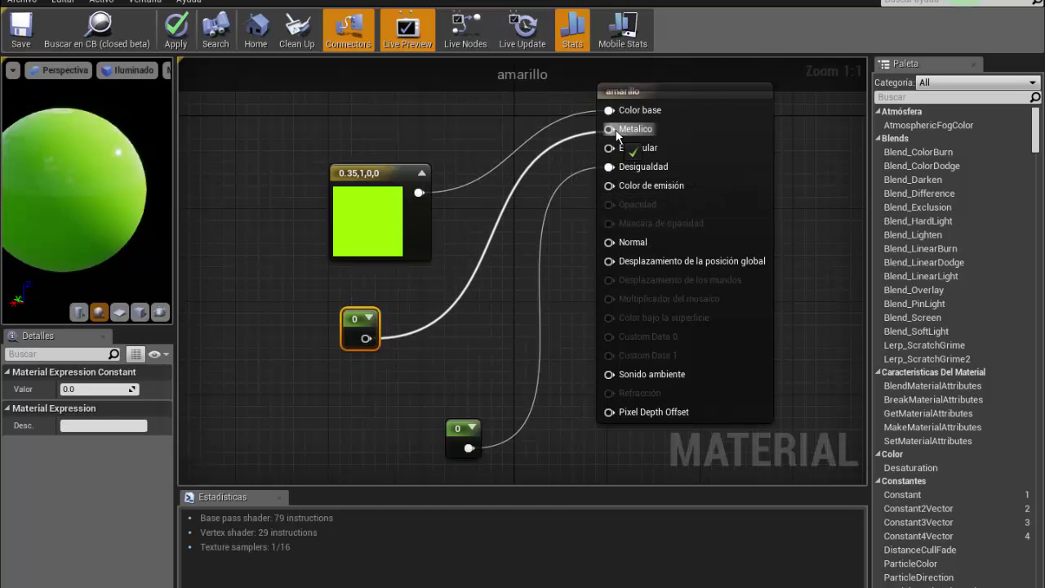
pyautogui.moveTo(360, 318); pyautogui.dragTo(417, 301)
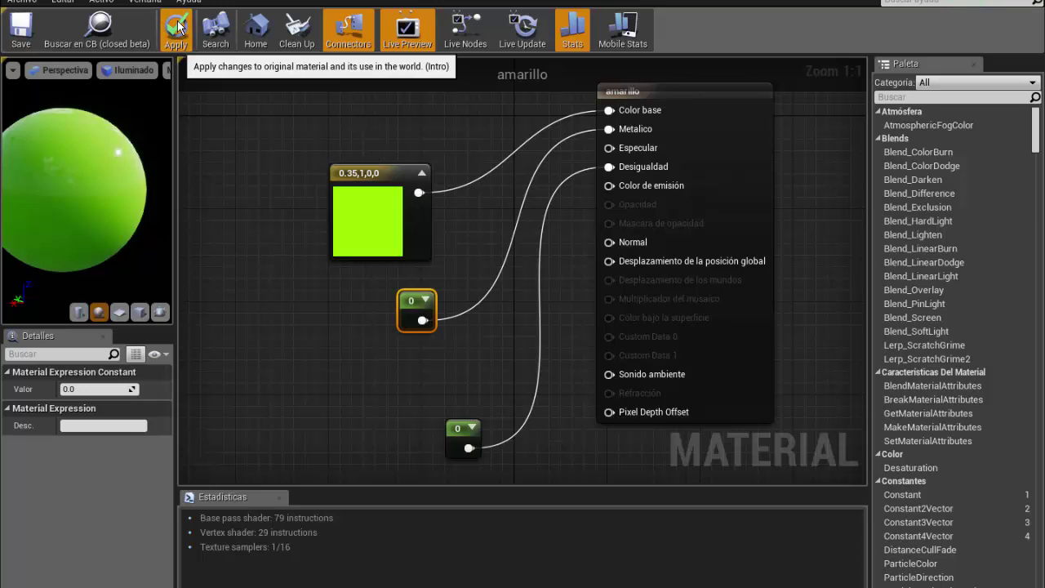
pyautogui.press('Return')
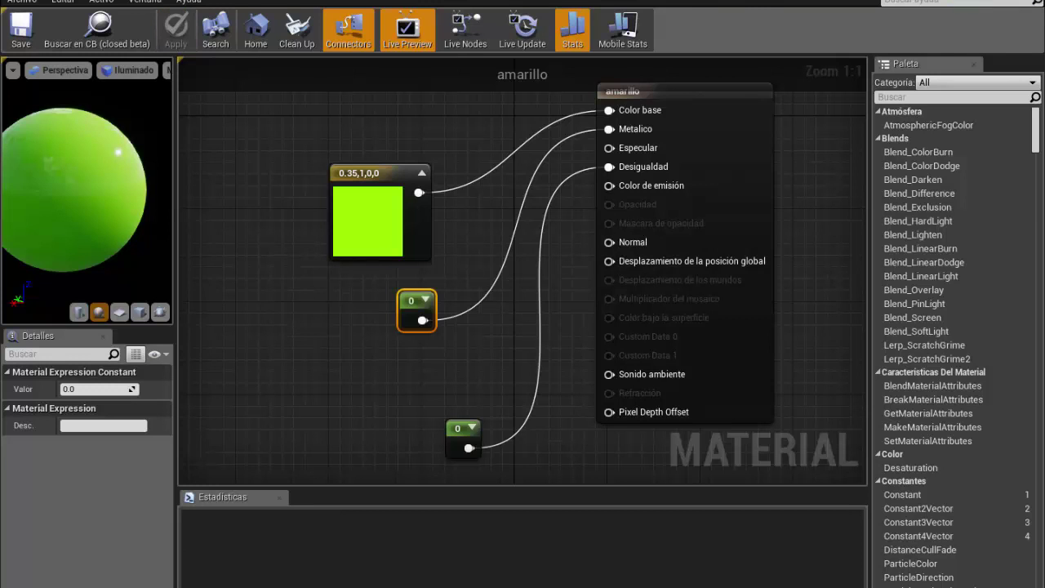
# - Shrink the material editor and move the level camera around the green box
pyautogui.moveTo(490, 214); pyautogui.dragTo(865, 187)
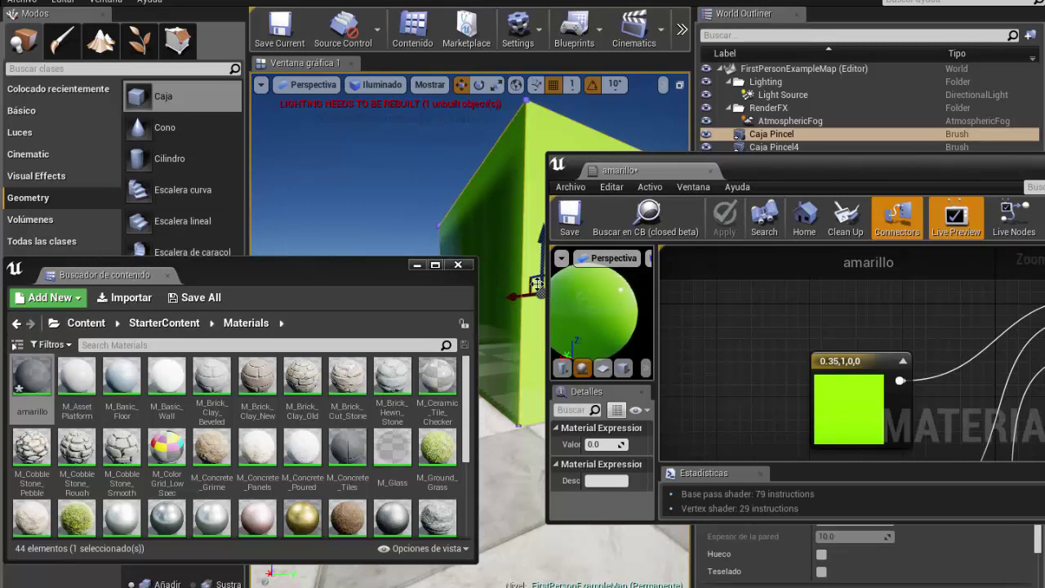
pyautogui.moveTo(511, 327); pyautogui.dragTo(511, 327, button='right')
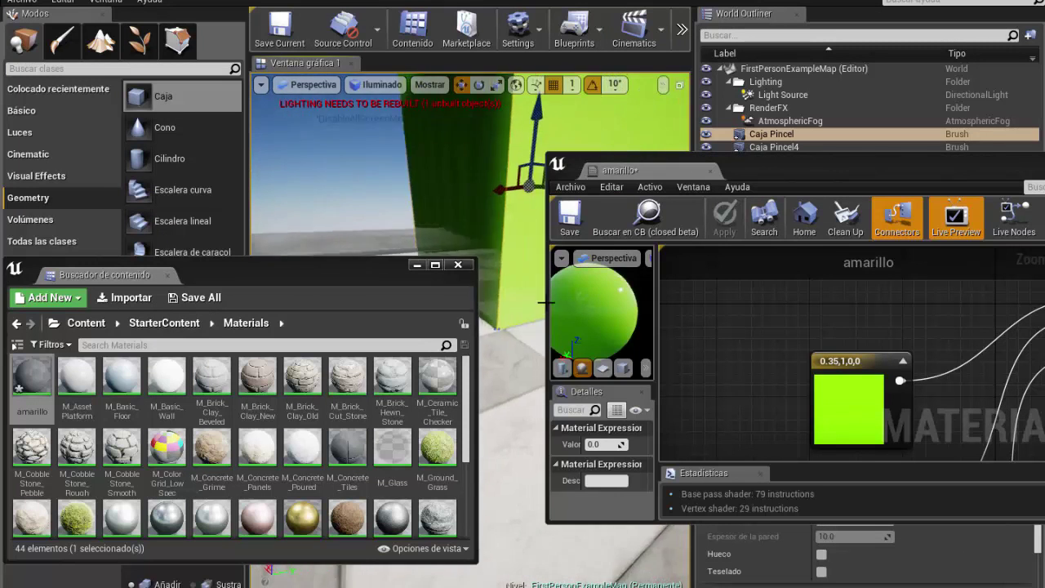
pyautogui.moveTo(604, 258)
pyautogui.mouseDown(button='right')
pyautogui.moveTo(352, 306)
pyautogui.moveTo(447, 266)
pyautogui.moveTo(452, 231)
pyautogui.mouseUp(button='right')
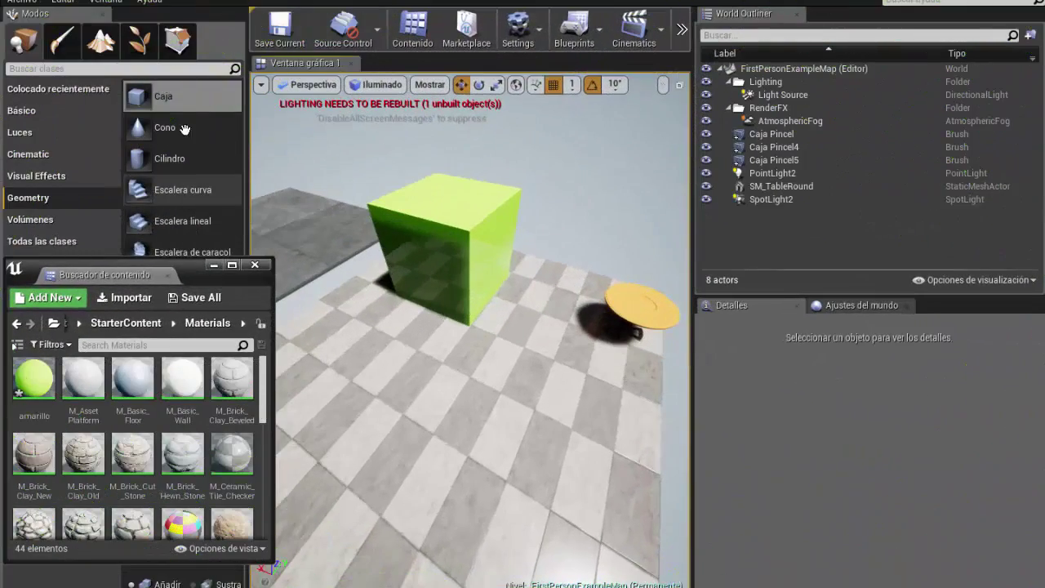
# - Drop a second Caja box into the level, then create a material named Rojo and open it
pyautogui.moveTo(184, 98)
pyautogui.mouseDown()
pyautogui.moveTo(288, 161)
pyautogui.moveTo(367, 400)
pyautogui.moveTo(399, 422)
pyautogui.mouseUp()
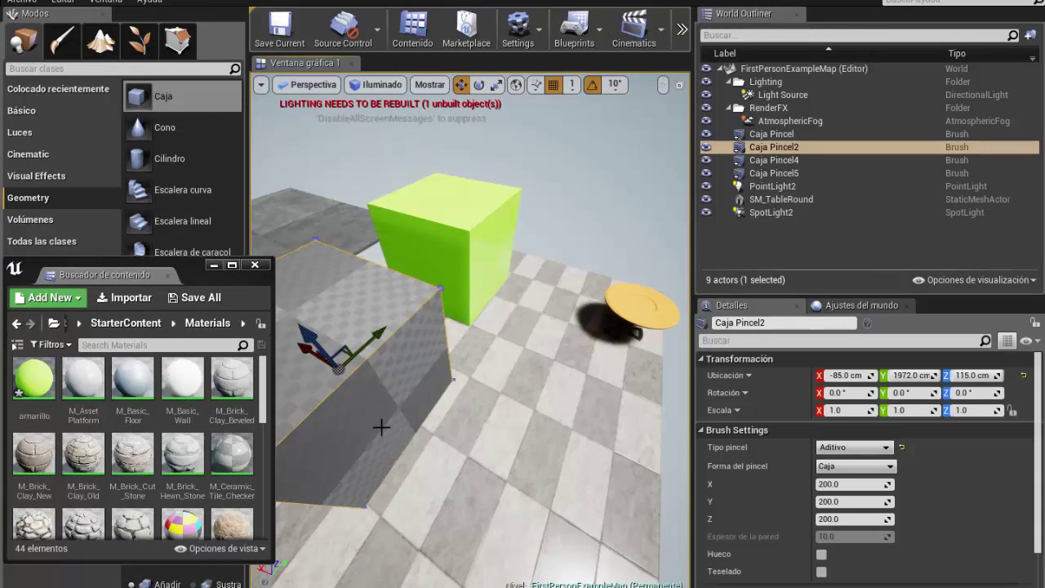
pyautogui.moveTo(263, 412); pyautogui.dragTo(263, 522)
pyautogui.rightClick(228, 496)
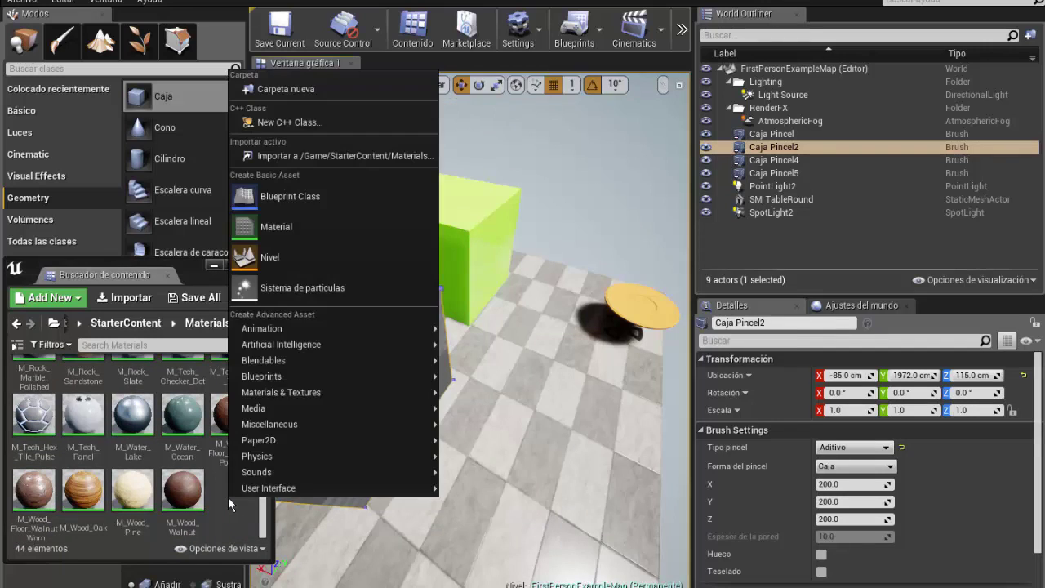
pyautogui.click(341, 229)
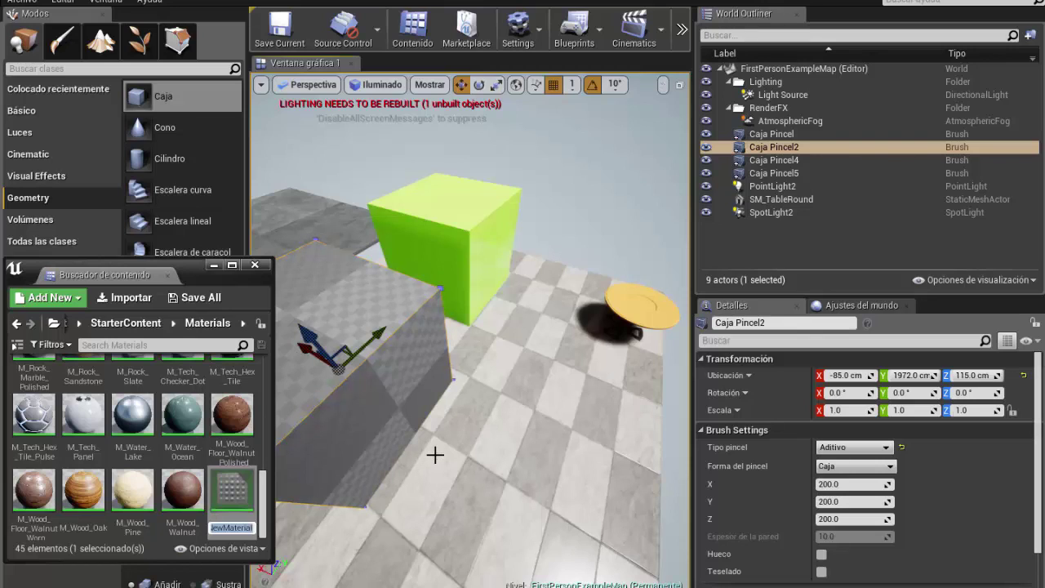
pyautogui.write('Rojo')
pyautogui.press('Return')
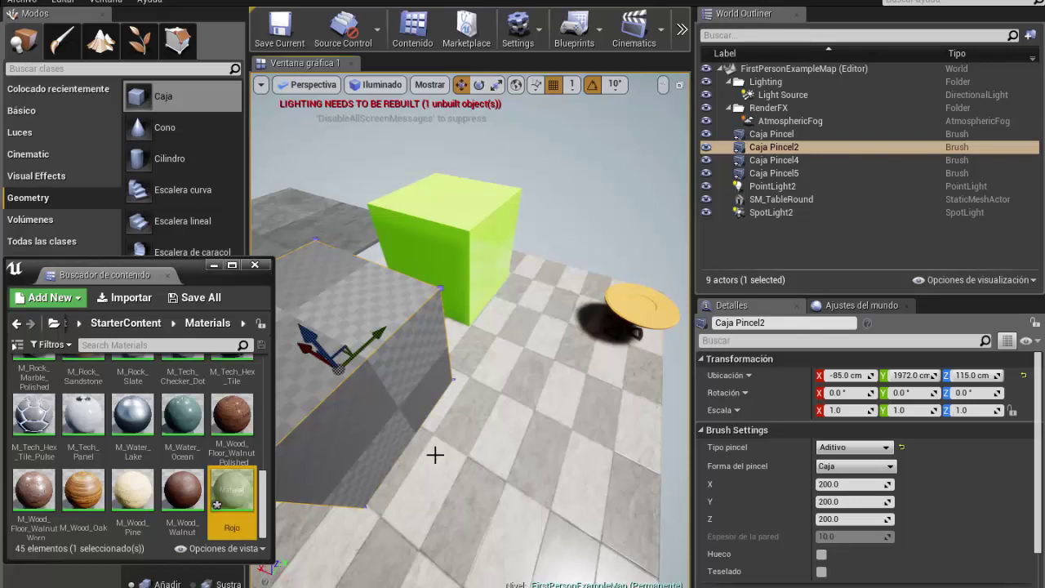
pyautogui.doubleClick(234, 489)
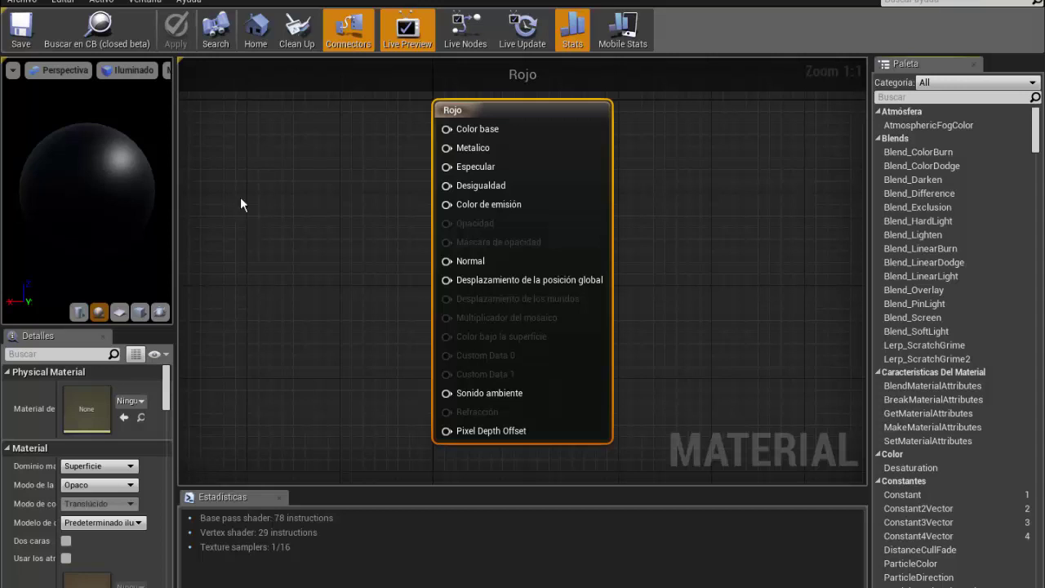
# - Wire a Constant4Vector set to pure red (1,0,0,0) into Rojo's Color base
pyautogui.rightClick(207, 152)
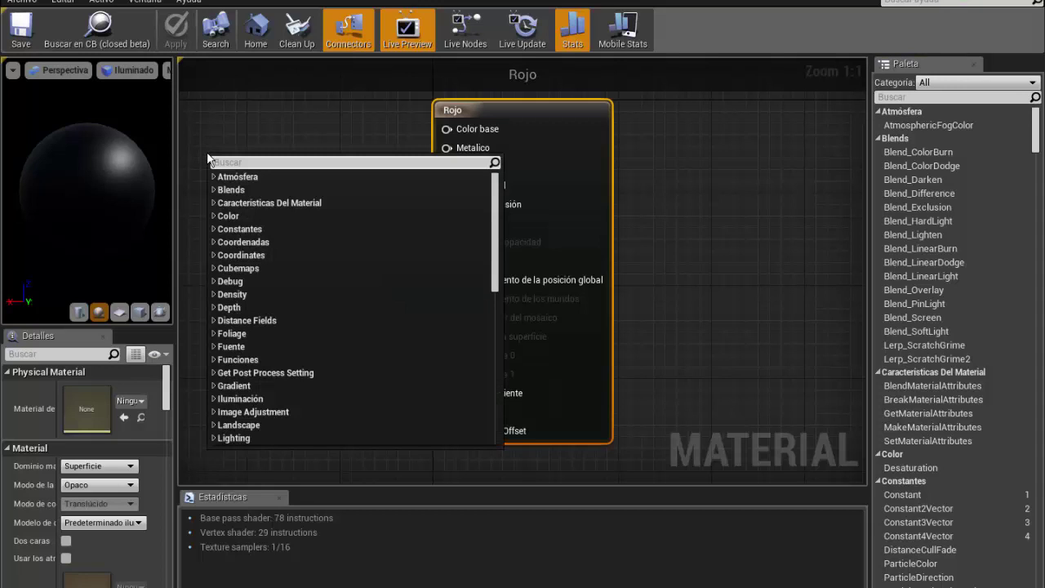
pyautogui.click(214, 229)
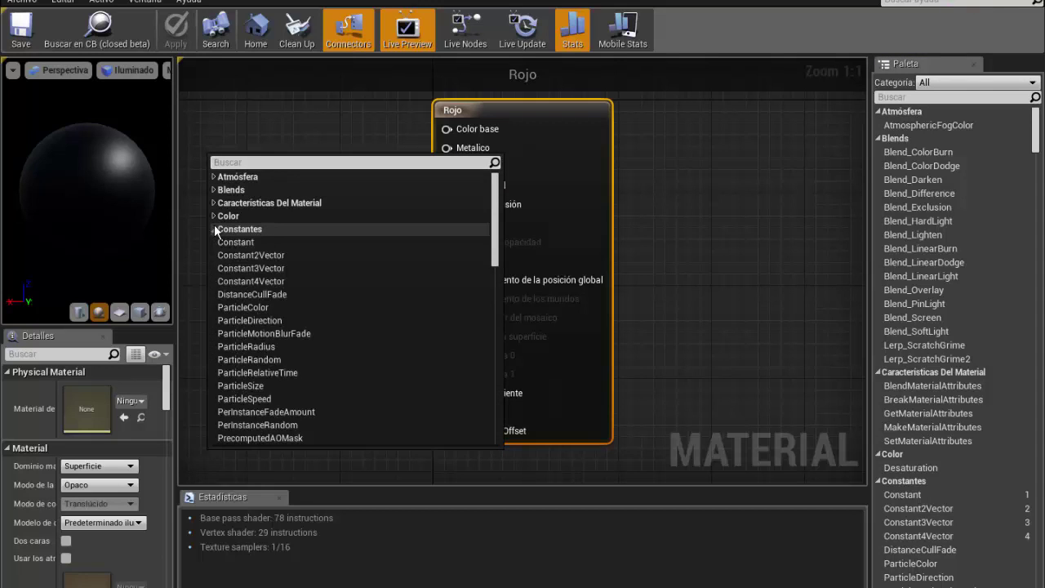
pyautogui.click(255, 284)
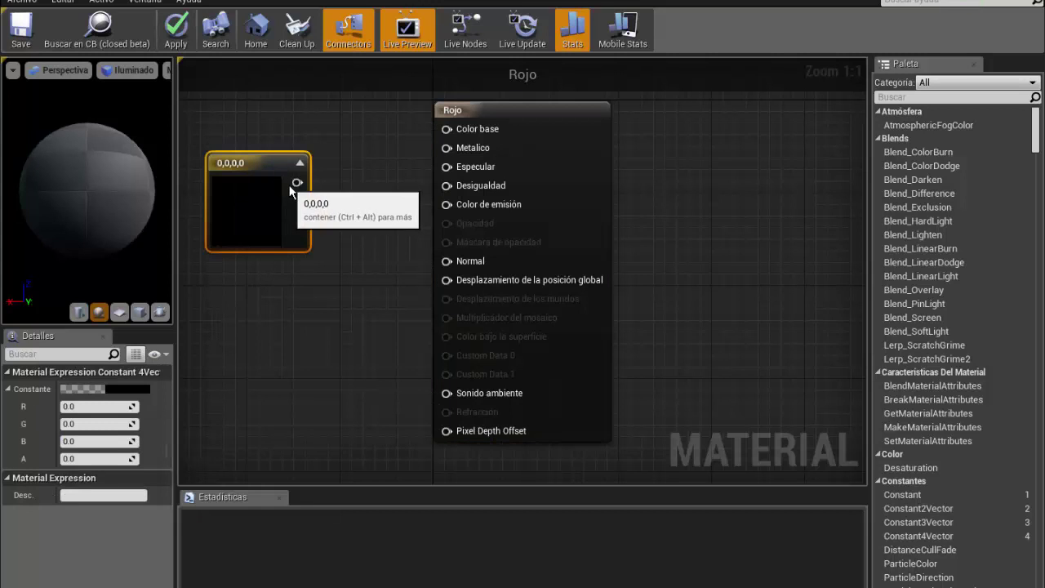
pyautogui.moveTo(310, 185); pyautogui.dragTo(475, 130)
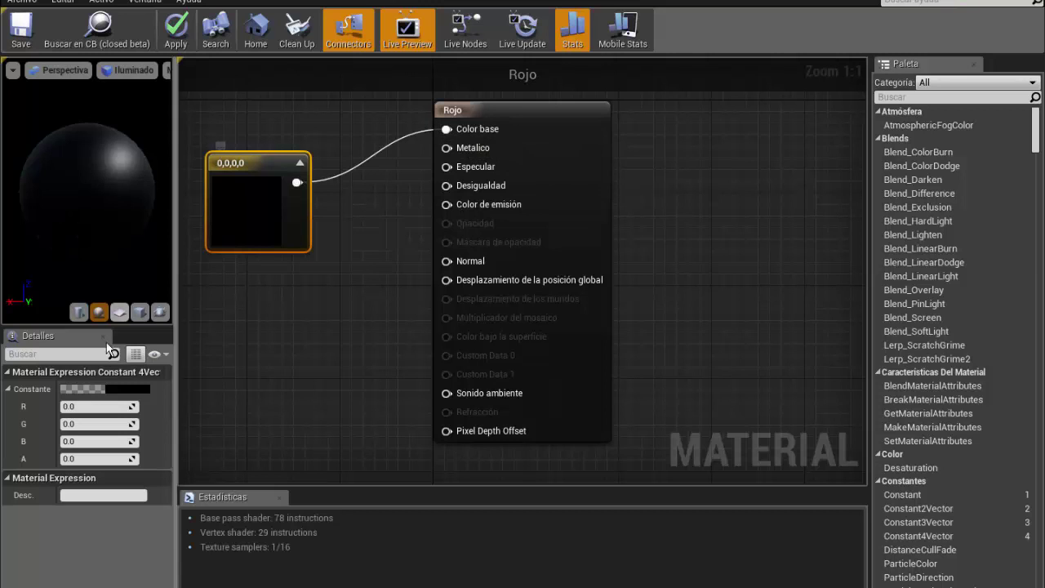
pyautogui.click(83, 387)
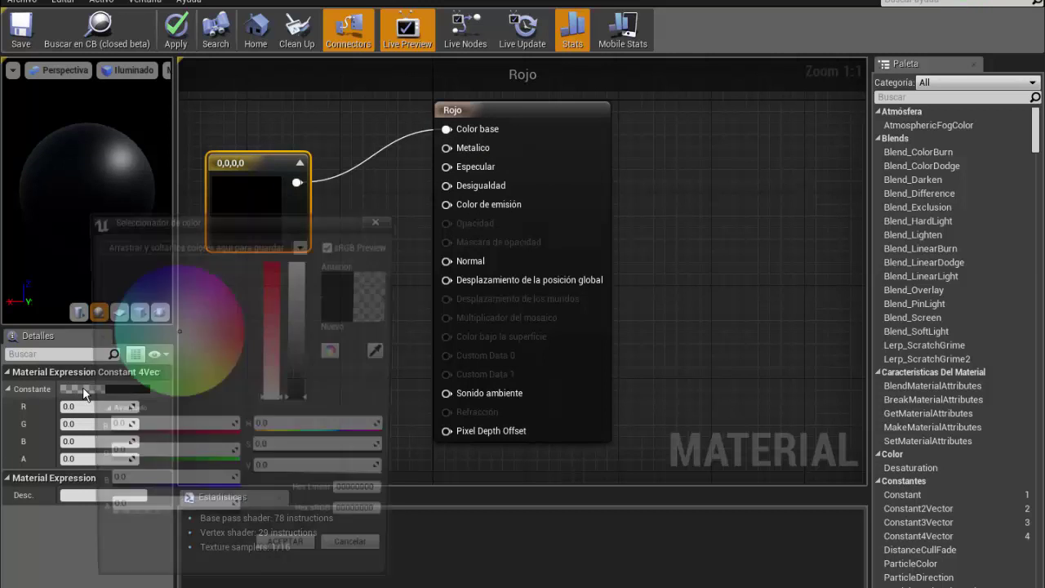
pyautogui.moveTo(270, 273); pyautogui.dragTo(272, 241)
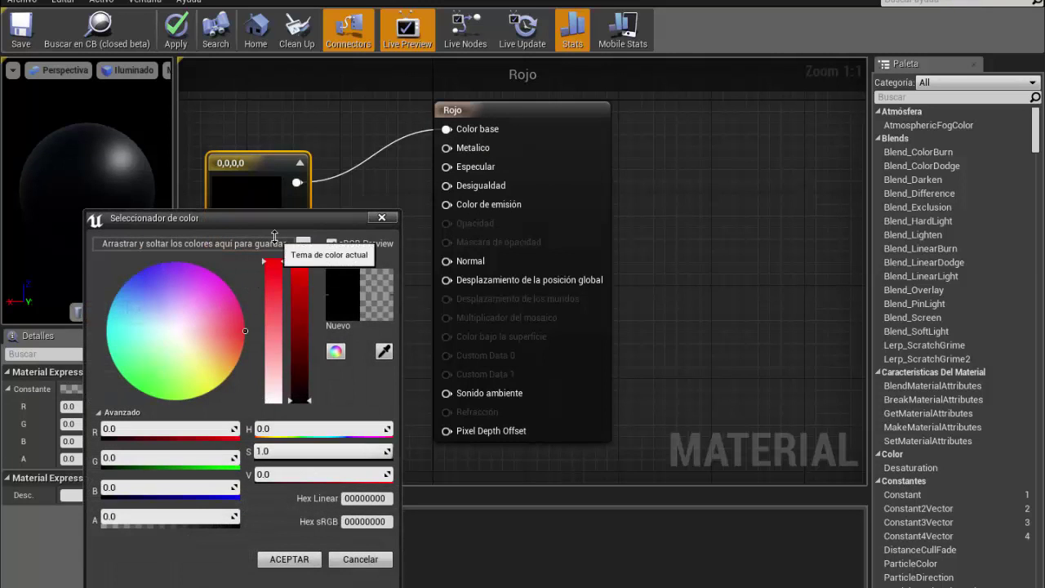
pyautogui.click(306, 261)
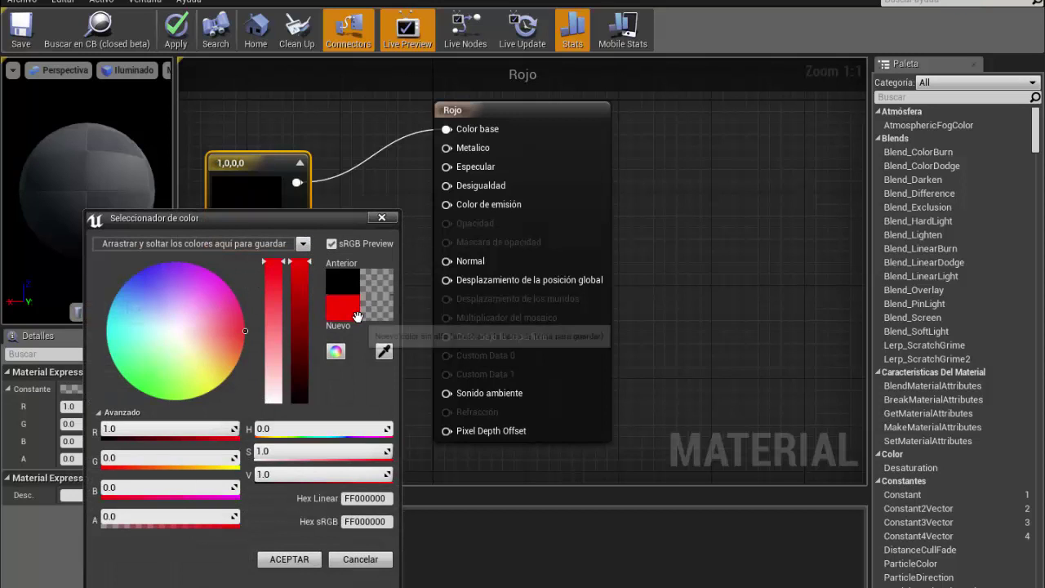
pyautogui.click(293, 558)
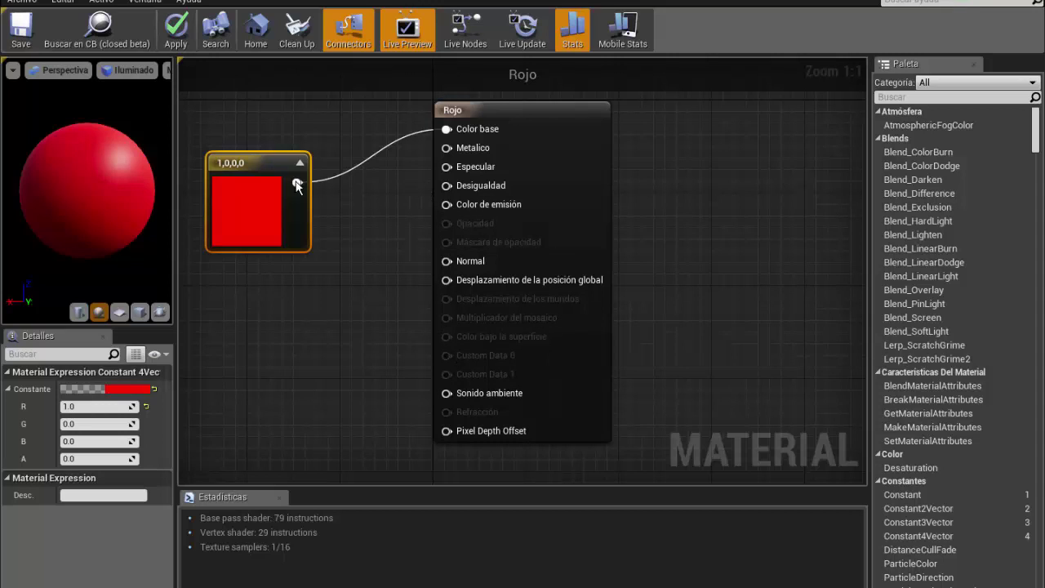
# - Connect a Constant with value 1 to Rojo's Metalico input and apply the material
pyautogui.rightClick(275, 296)
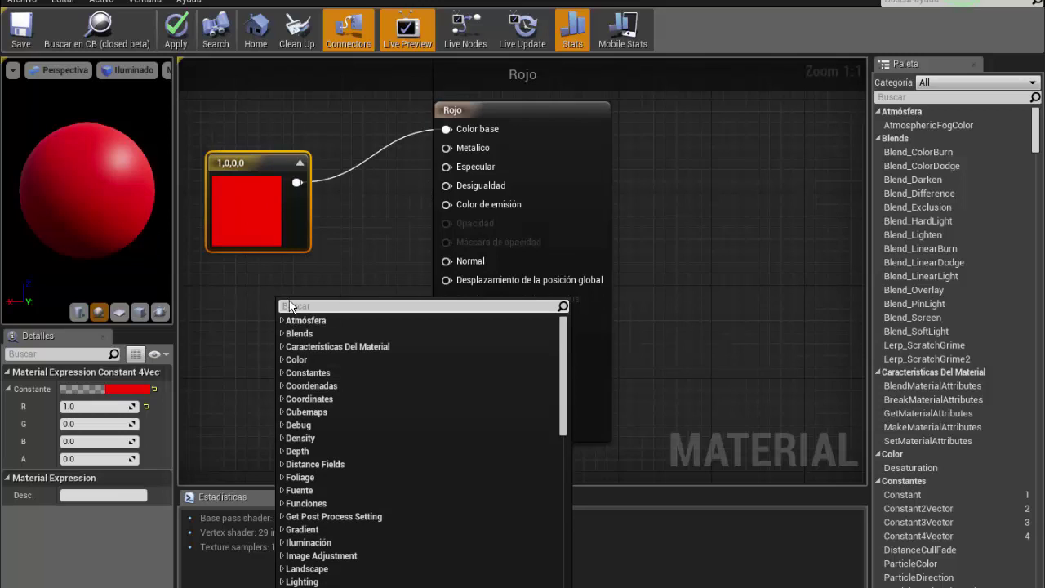
pyautogui.click(283, 372)
pyautogui.click(308, 381)
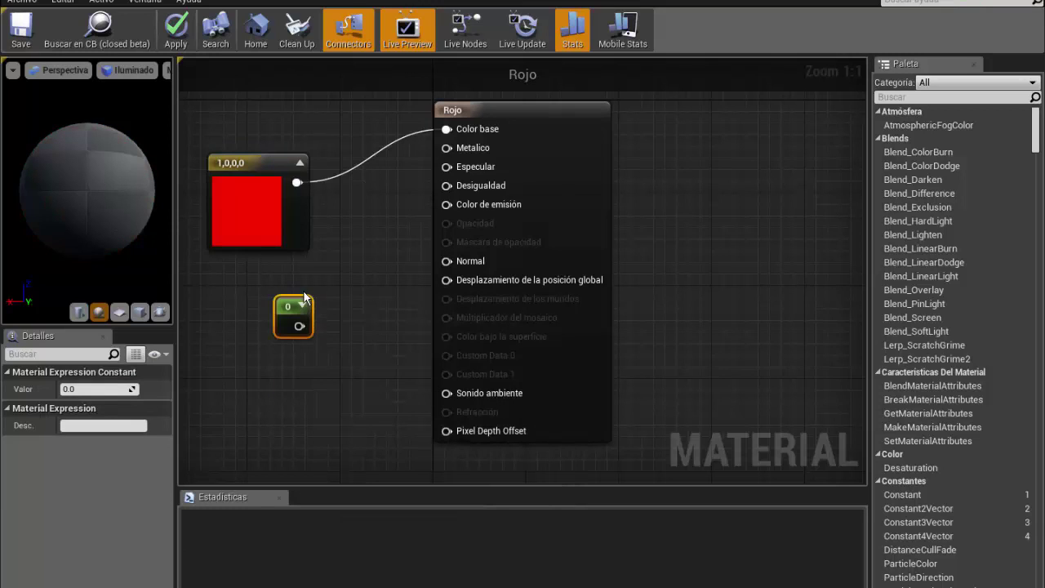
pyautogui.moveTo(295, 303)
pyautogui.mouseDown()
pyautogui.moveTo(445, 184)
pyautogui.moveTo(448, 148)
pyautogui.mouseUp()
pyautogui.write('1')
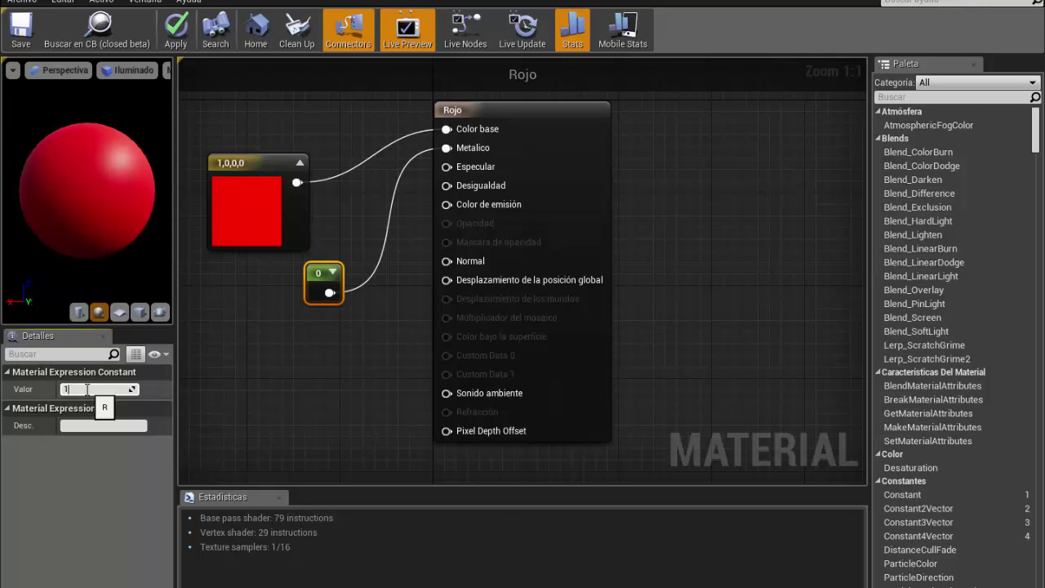
pyautogui.press('Return')
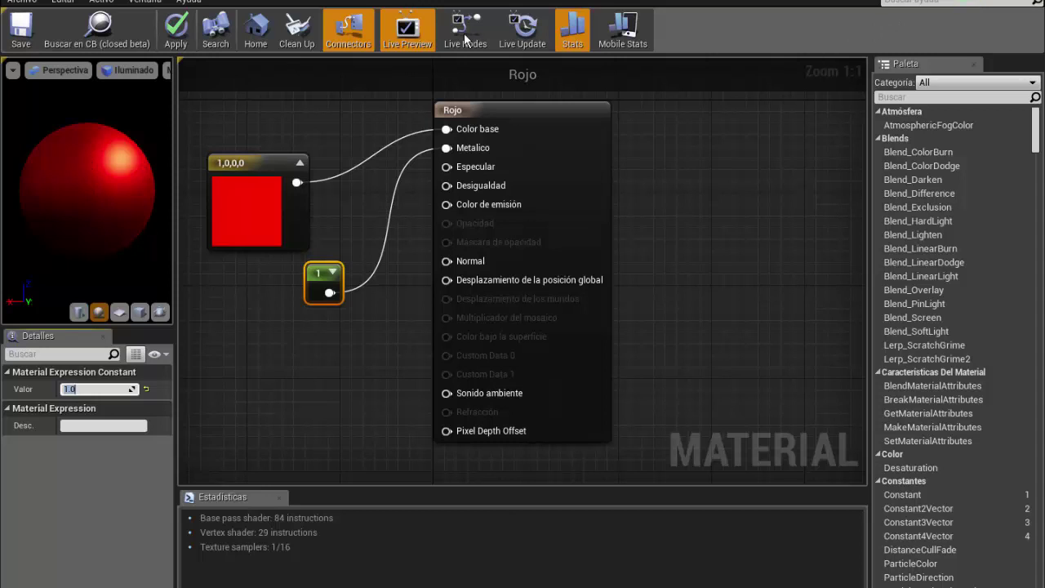
pyautogui.click(173, 37)
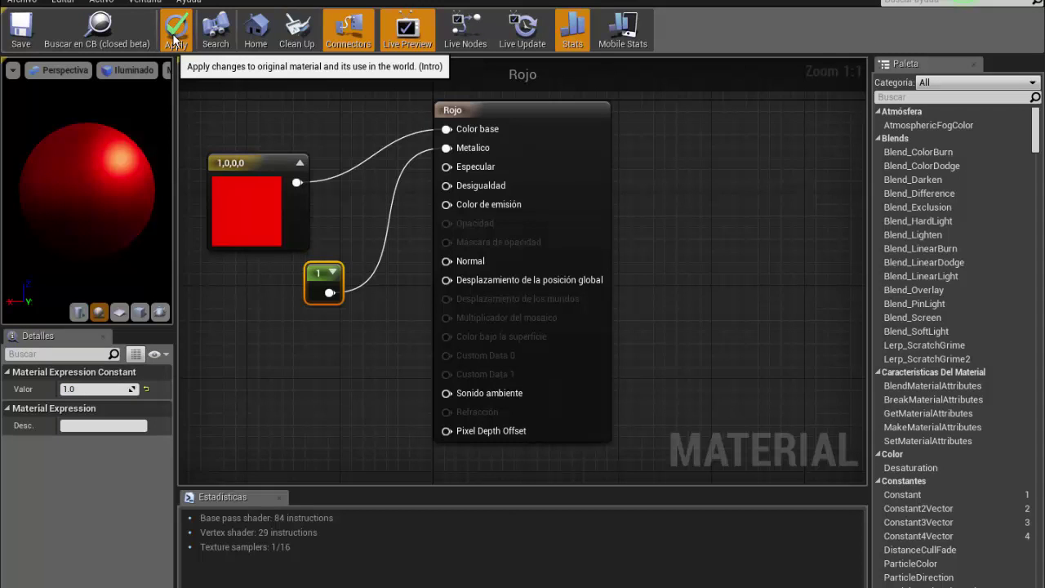
pyautogui.click(184, 41)
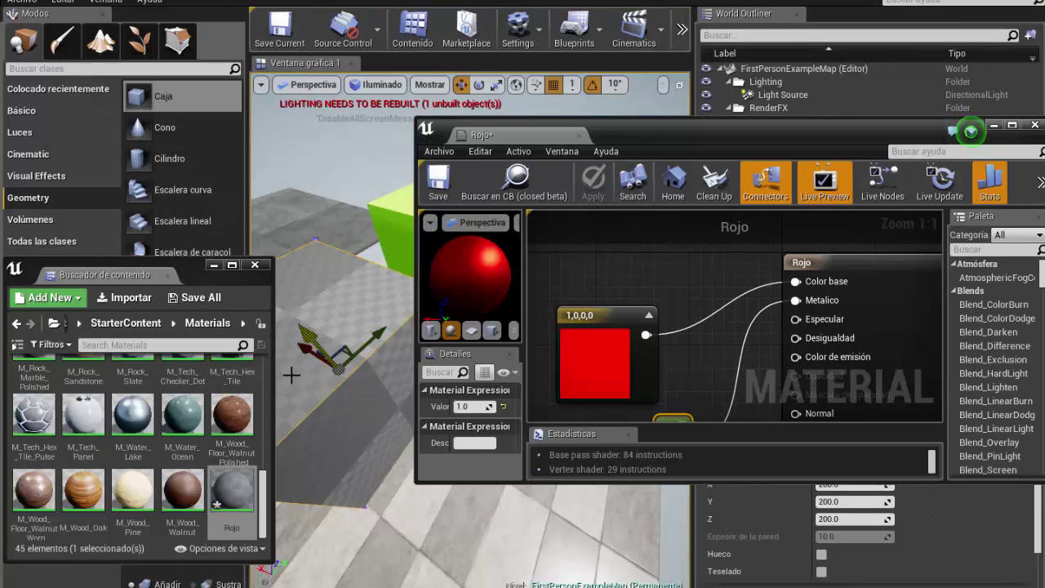
# - Apply the Rojo material to the grey box's sides and top
pyautogui.moveTo(232, 489); pyautogui.dragTo(341, 424)
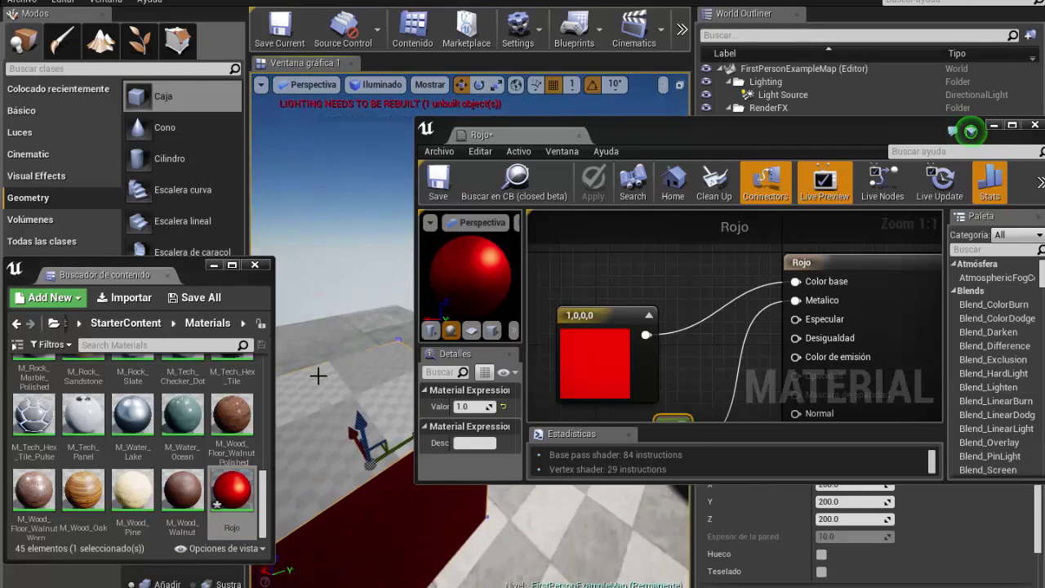
pyautogui.moveTo(360, 461)
pyautogui.mouseDown()
pyautogui.moveTo(339, 405)
pyautogui.moveTo(329, 458)
pyautogui.mouseUp()
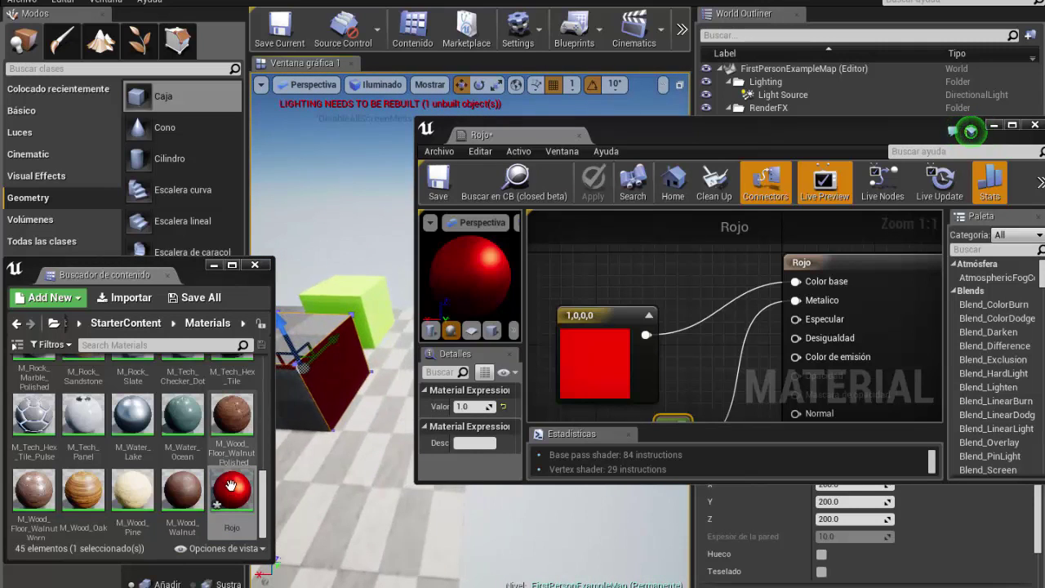
pyautogui.moveTo(232, 488); pyautogui.dragTo(309, 341)
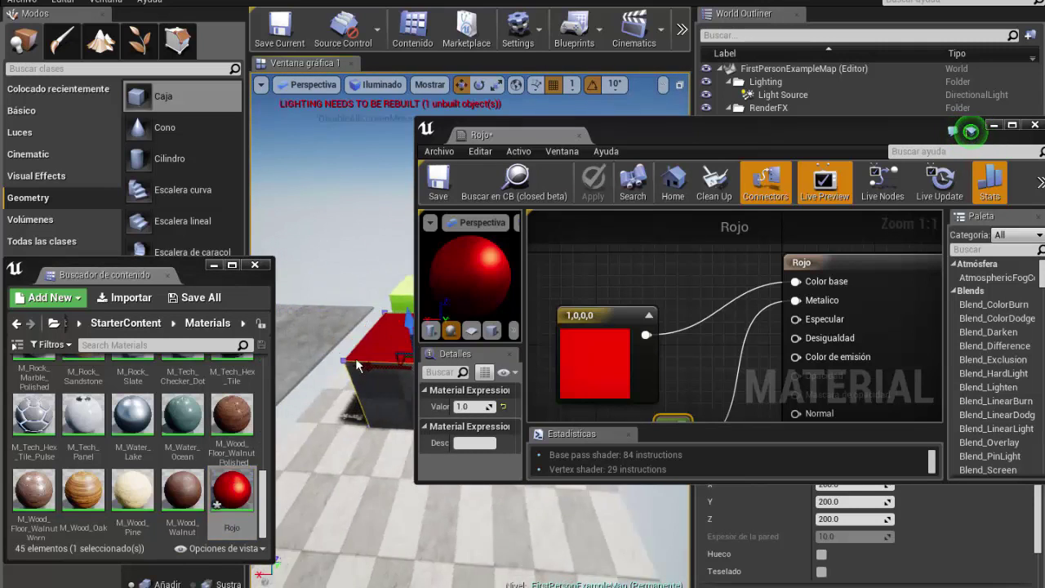
pyautogui.moveTo(381, 397)
pyautogui.mouseDown()
pyautogui.moveTo(390, 371)
pyautogui.moveTo(302, 338)
pyautogui.mouseUp()
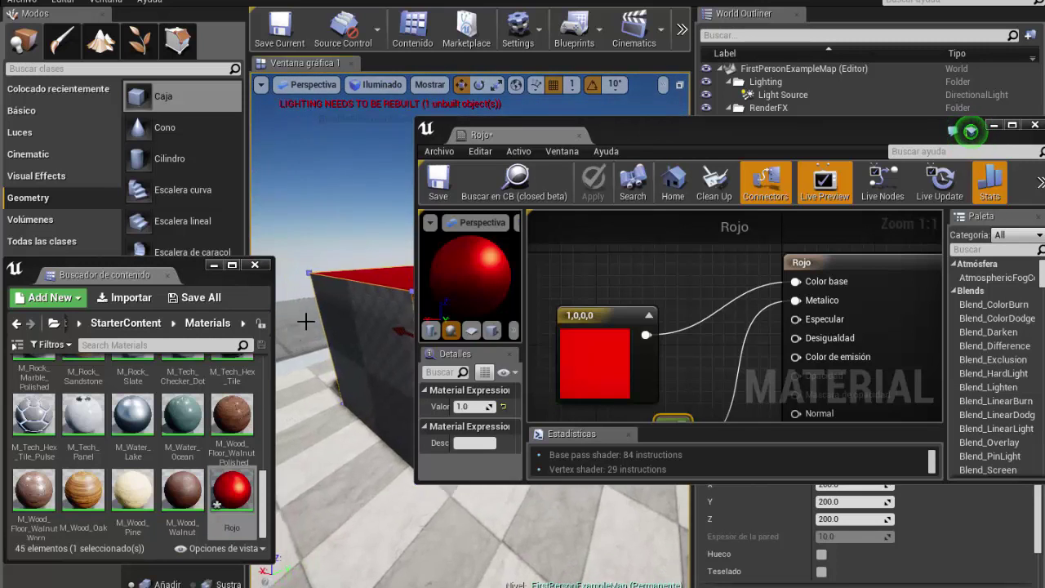
pyautogui.moveTo(302, 339)
pyautogui.mouseDown()
pyautogui.moveTo(275, 331)
pyautogui.moveTo(345, 455)
pyautogui.mouseUp()
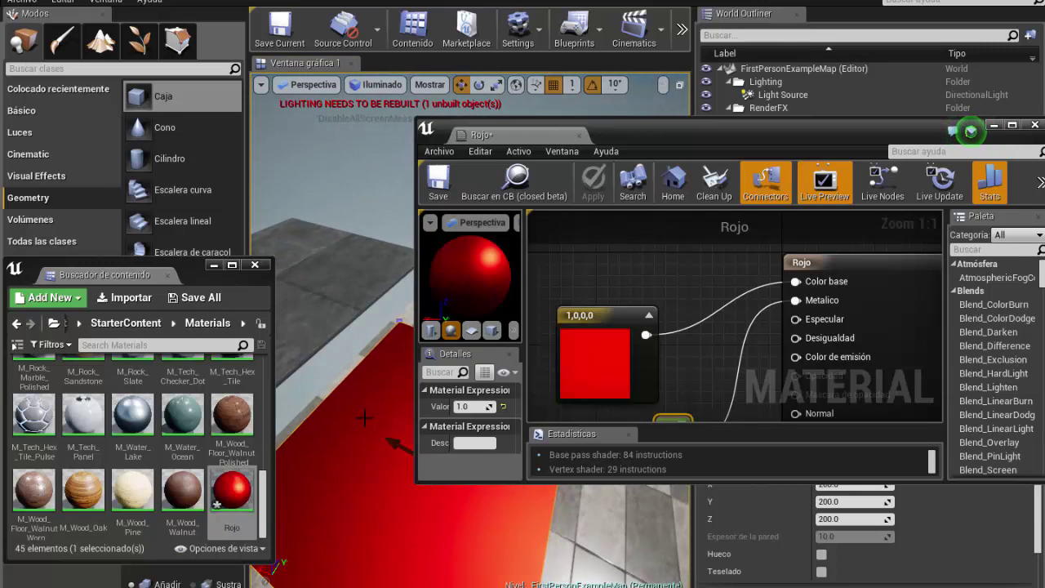
pyautogui.moveTo(396, 352)
pyautogui.mouseDown()
pyautogui.moveTo(357, 424)
pyautogui.moveTo(347, 413)
pyautogui.moveTo(469, 411)
pyautogui.mouseUp()
# - Change the metallic constant to 5.0 and apply the updated material
pyautogui.click(464, 407)
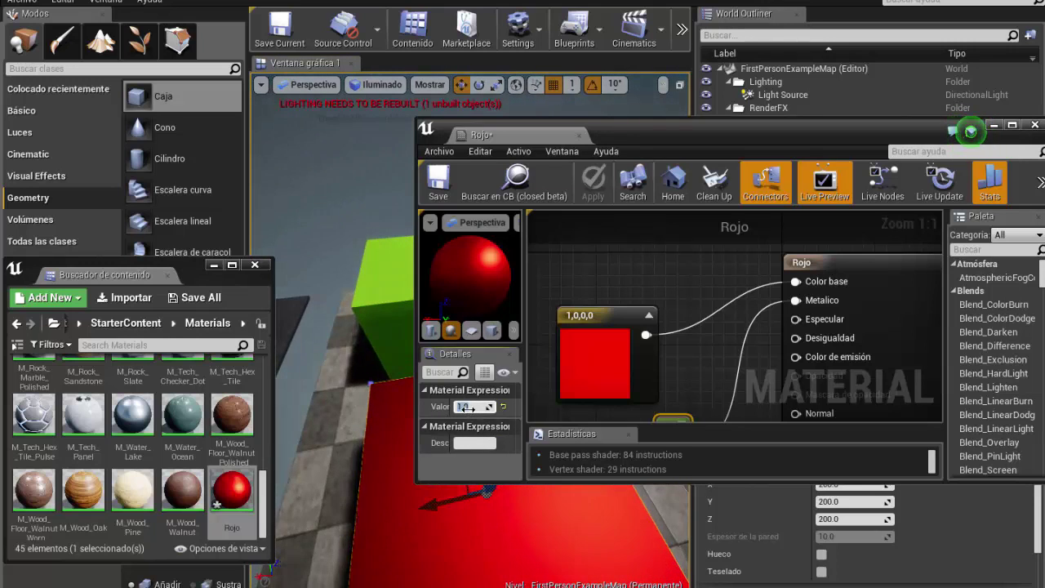
pyautogui.write('5')
pyautogui.press('Return')
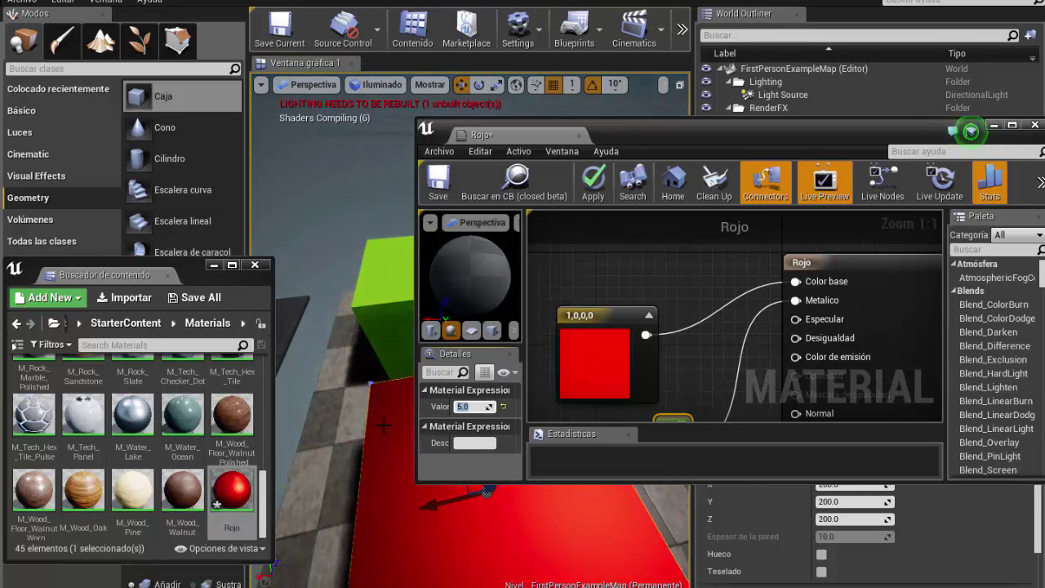
pyautogui.moveTo(337, 401)
pyautogui.mouseDown()
pyautogui.moveTo(393, 433)
pyautogui.moveTo(425, 392)
pyautogui.mouseUp()
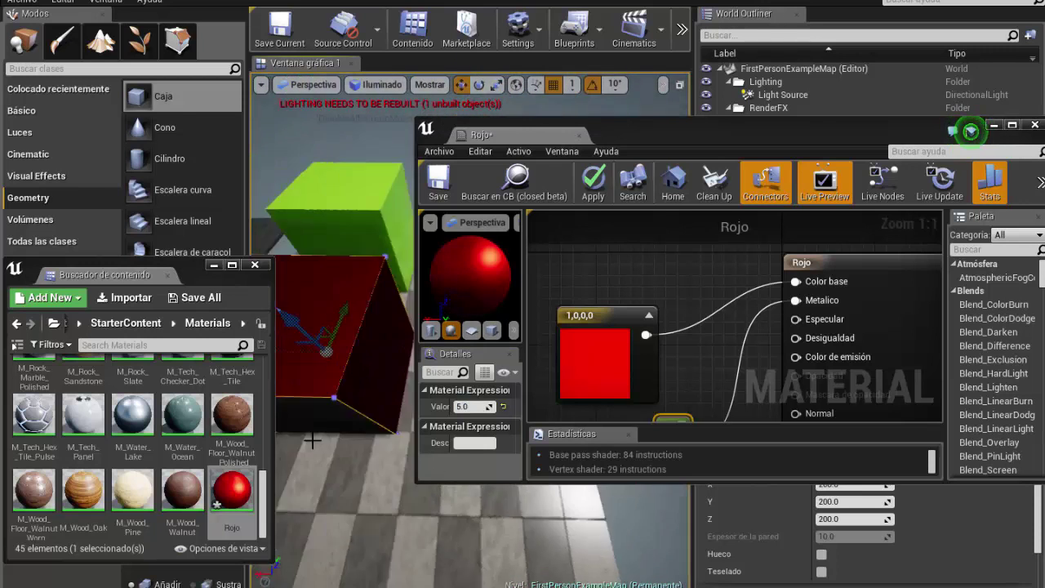
pyautogui.click(592, 180)
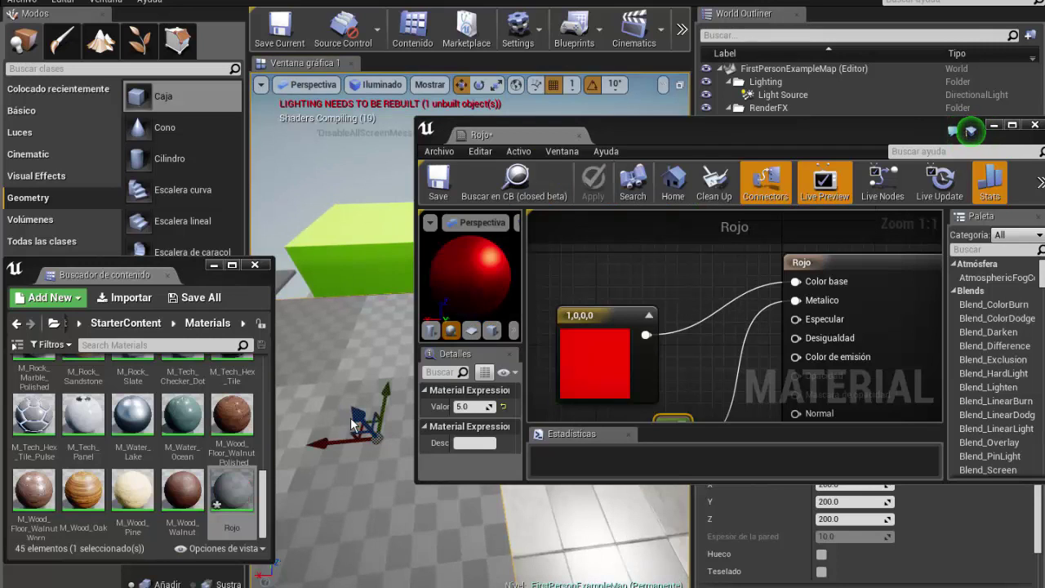
pyautogui.scroll(-5, 367, 408)
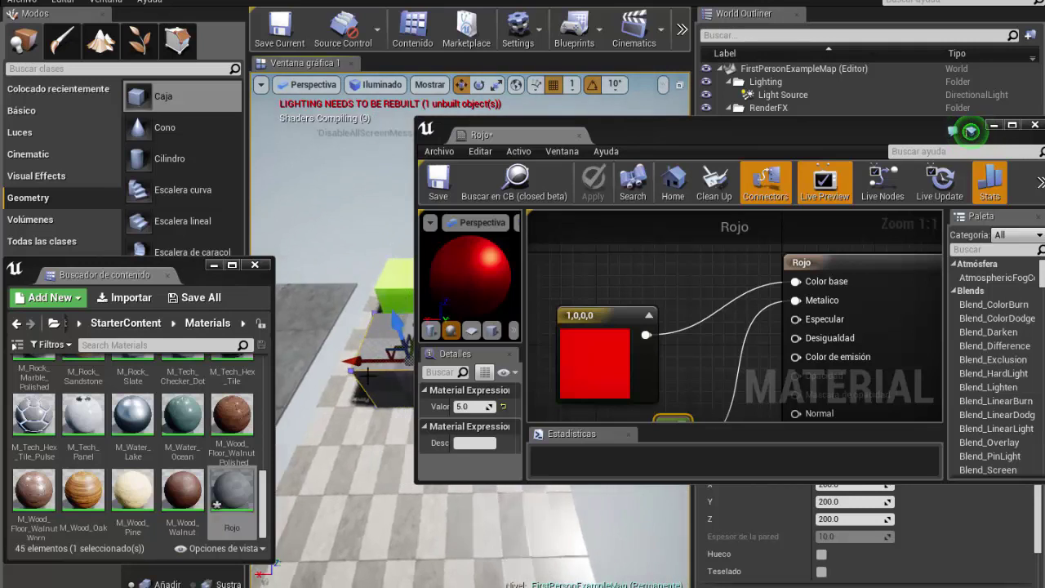
pyautogui.scroll(5, 360, 343)
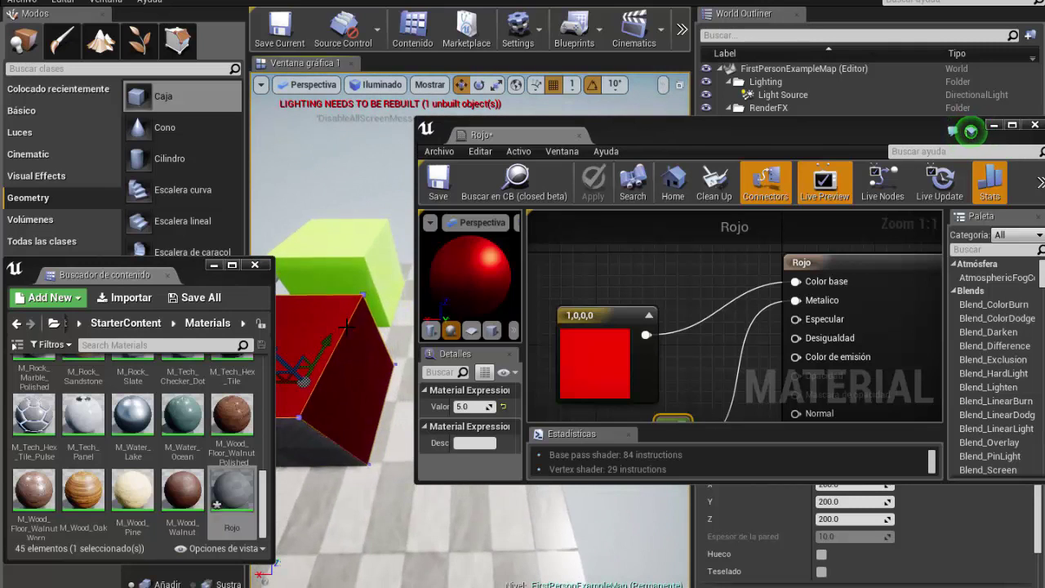
pyautogui.moveTo(350, 280)
pyautogui.mouseDown()
pyautogui.moveTo(350, 343)
pyautogui.moveTo(295, 259)
pyautogui.moveTo(369, 288)
pyautogui.mouseUp()
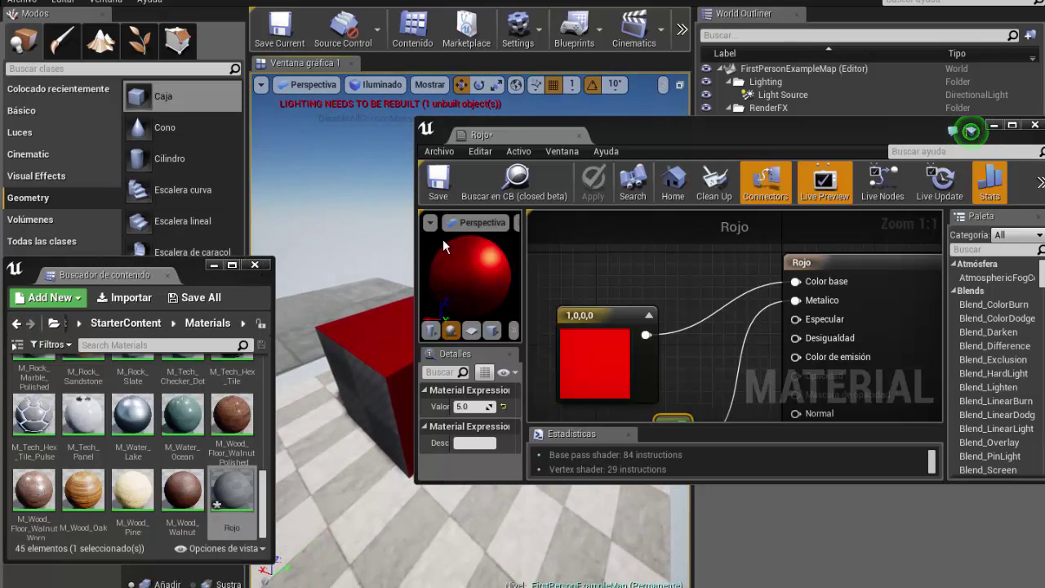
# - Rotate the Rojo preview sphere to inspect the red material
pyautogui.click(476, 276)
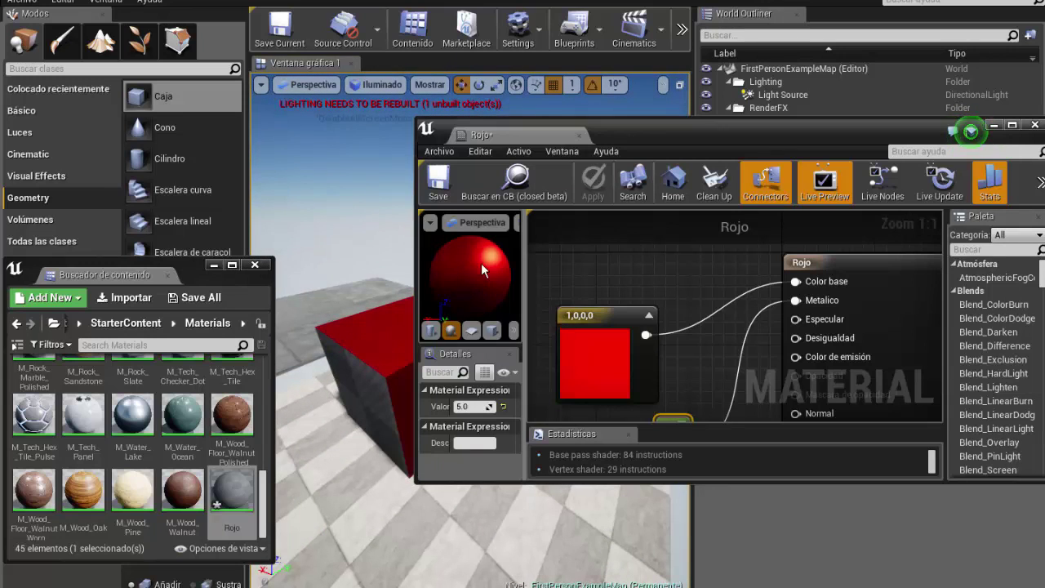
pyautogui.moveTo(465, 237); pyautogui.dragTo(490, 277)
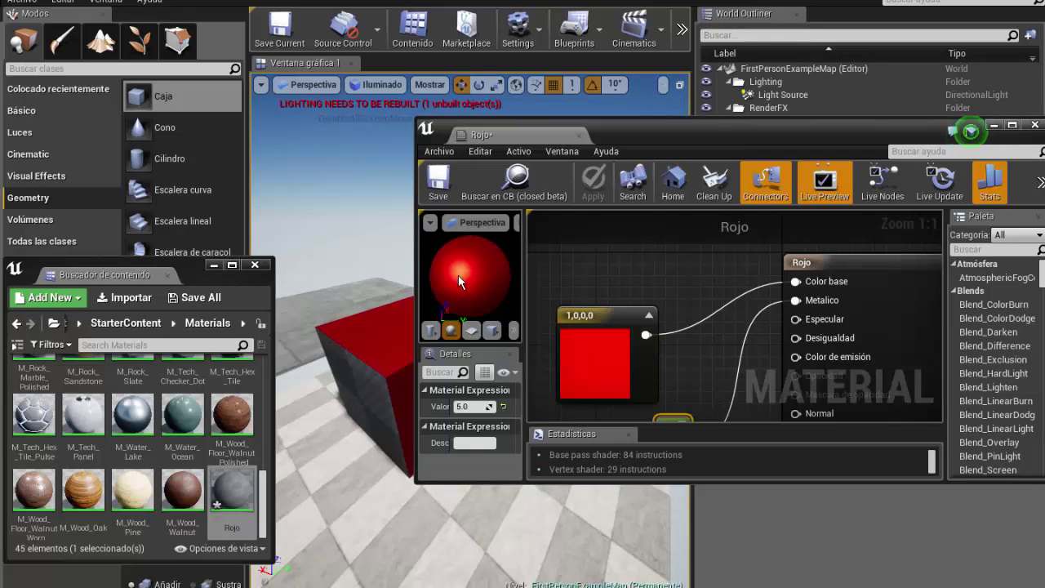
pyautogui.moveTo(458, 275); pyautogui.dragTo(431, 283)
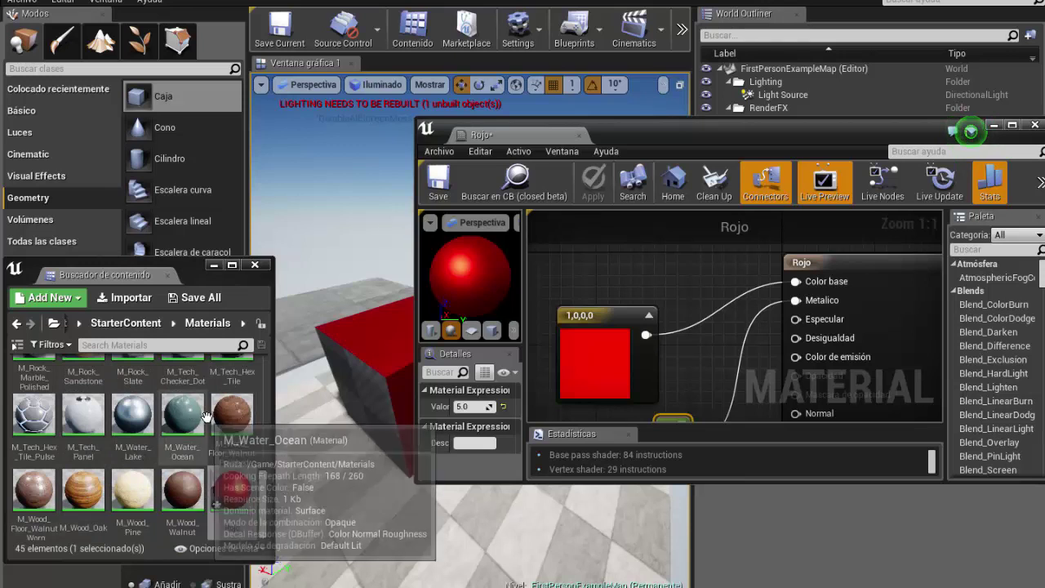
pyautogui.doubleClick(229, 415)
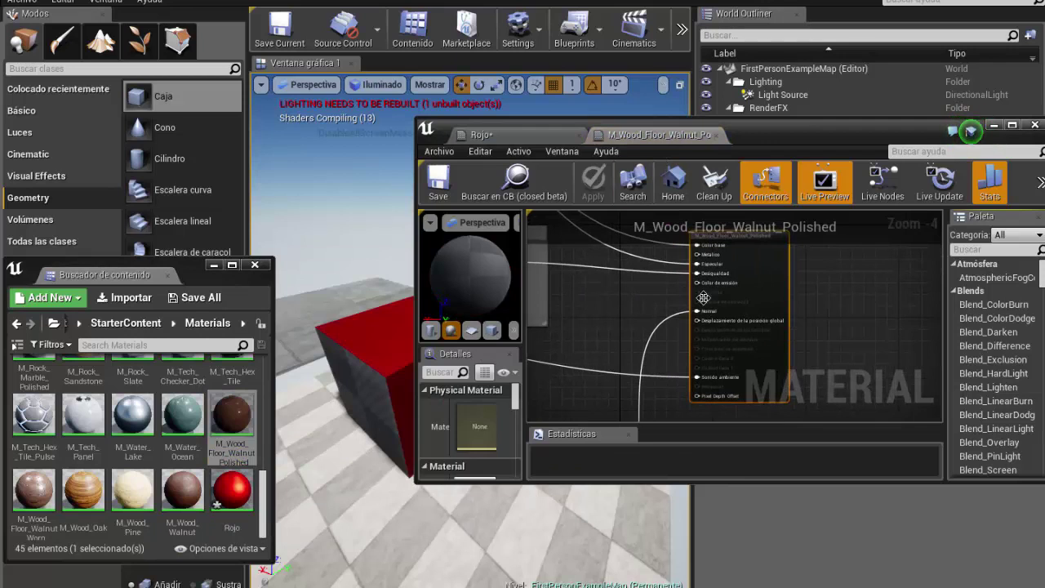
pyautogui.scroll(1, 708, 277)
pyautogui.scroll(2, 708, 265)
pyautogui.scroll(1, 709, 265)
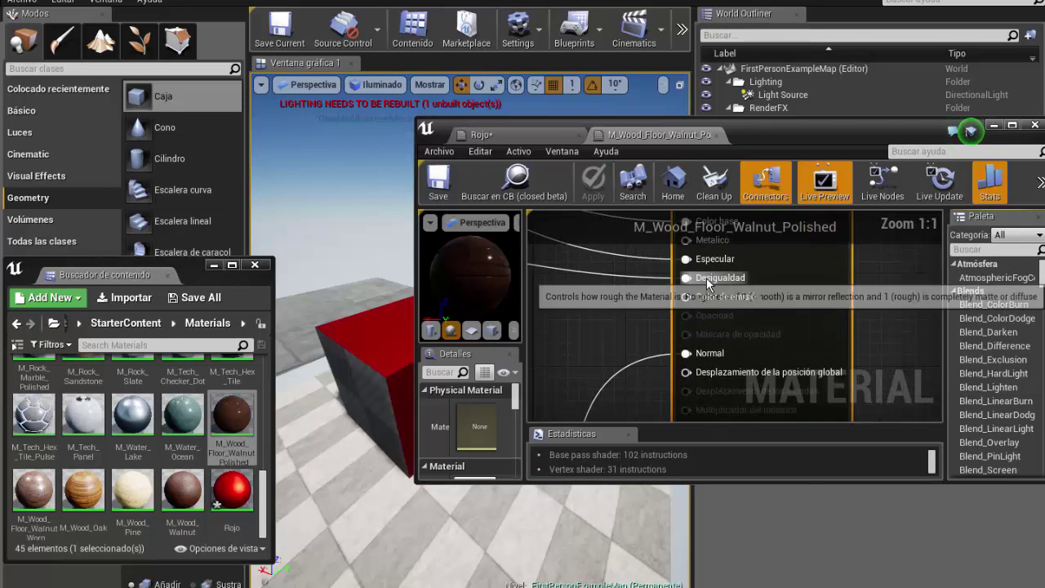
pyautogui.scroll(-1, 694, 271)
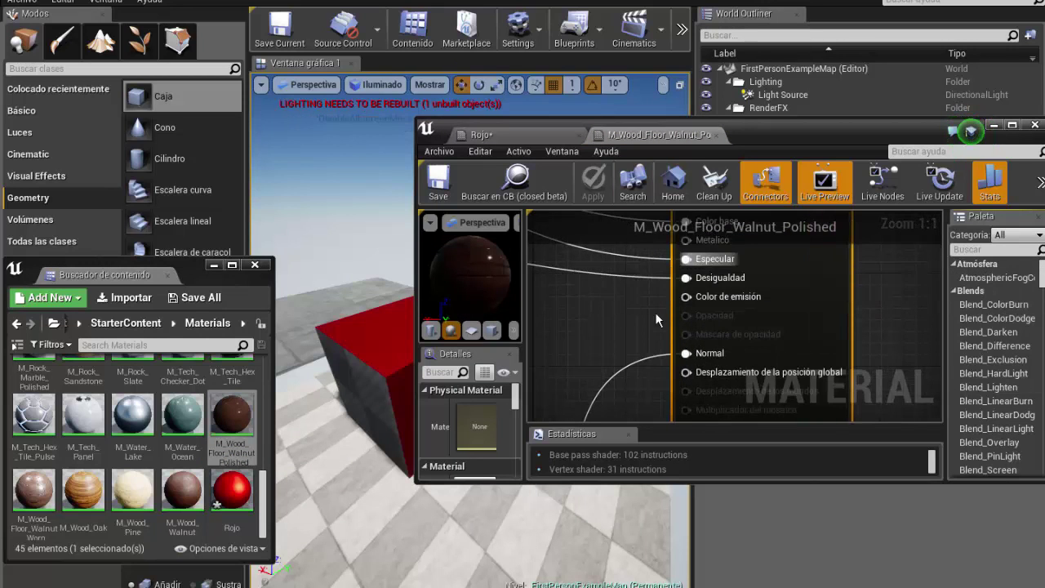
pyautogui.scroll(-1, 686, 276)
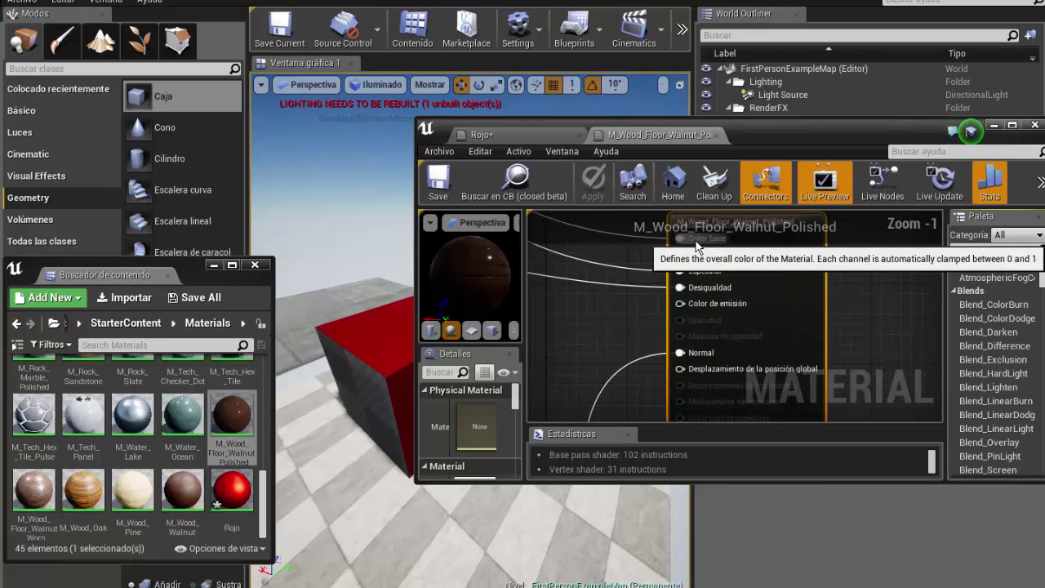
pyautogui.scroll(-1, 692, 290)
pyautogui.scroll(1, 692, 294)
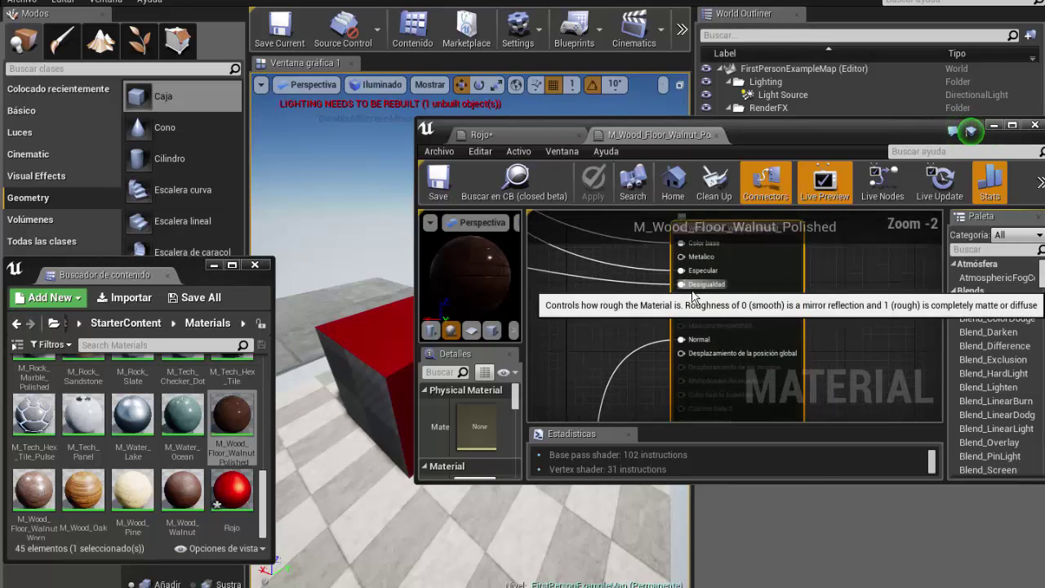
pyautogui.scroll(-2, 694, 357)
pyautogui.scroll(-4, 696, 360)
pyautogui.scroll(3, 697, 360)
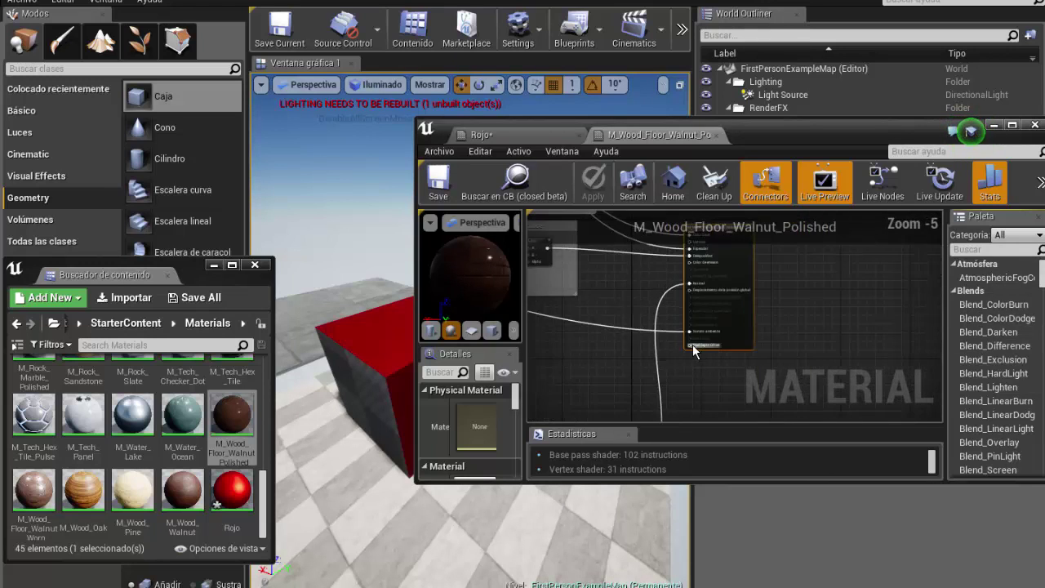
pyautogui.scroll(3, 698, 351)
pyautogui.scroll(2, 711, 343)
pyautogui.scroll(-3, 733, 348)
pyautogui.scroll(-3, 734, 348)
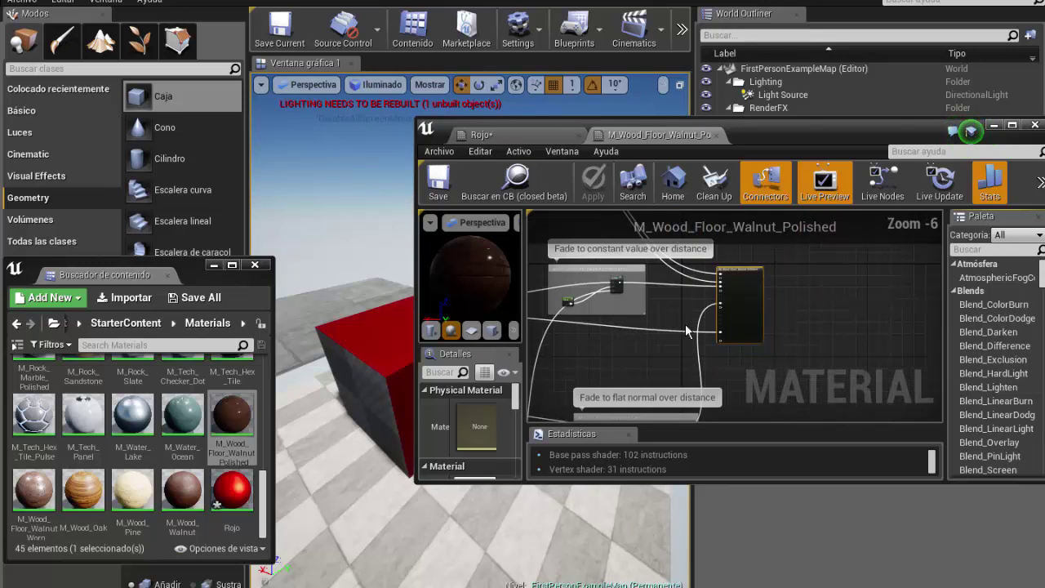
pyautogui.scroll(1, 690, 283)
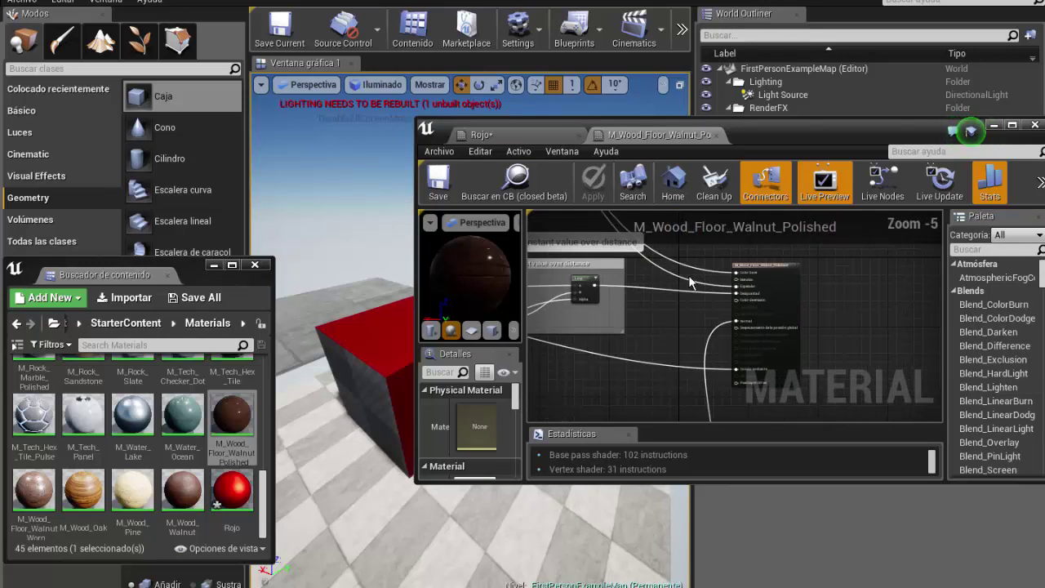
pyautogui.scroll(-1, 708, 369)
pyautogui.scroll(-5, 653, 310)
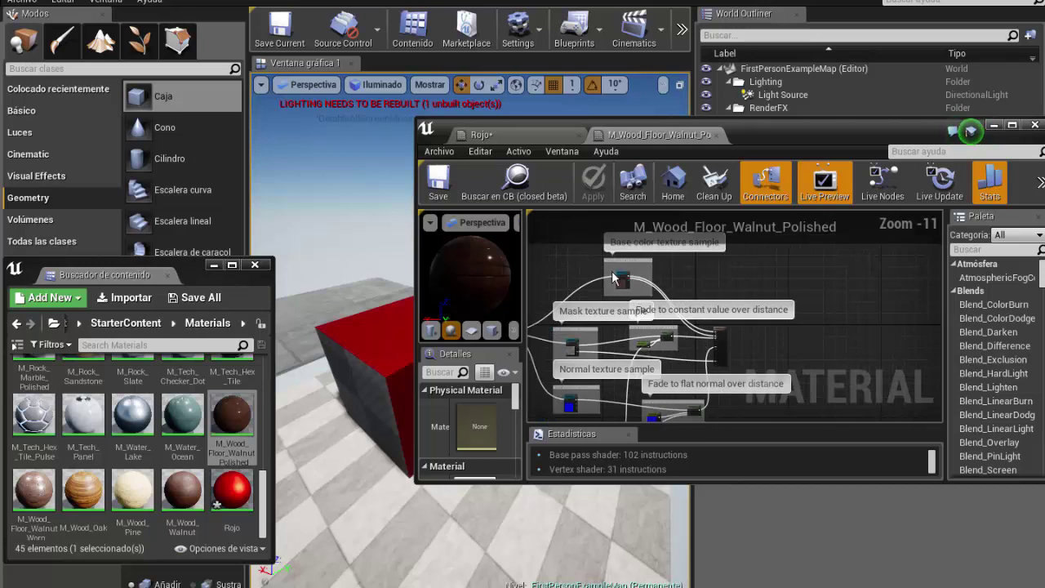
pyautogui.scroll(3, 607, 265)
pyautogui.scroll(3, 611, 268)
pyautogui.scroll(3, 653, 294)
pyautogui.scroll(2, 702, 323)
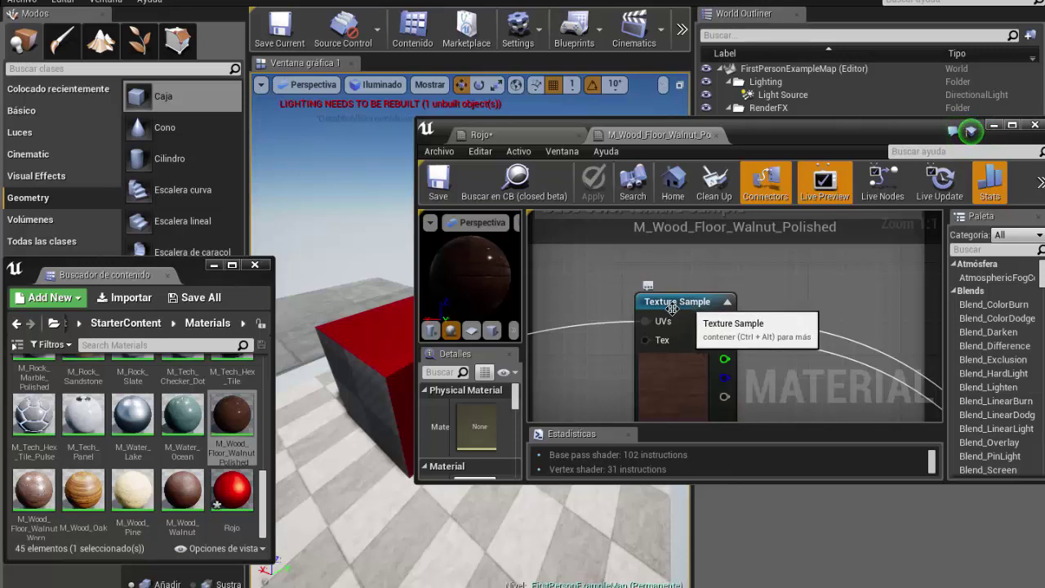
pyautogui.scroll(-2, 682, 309)
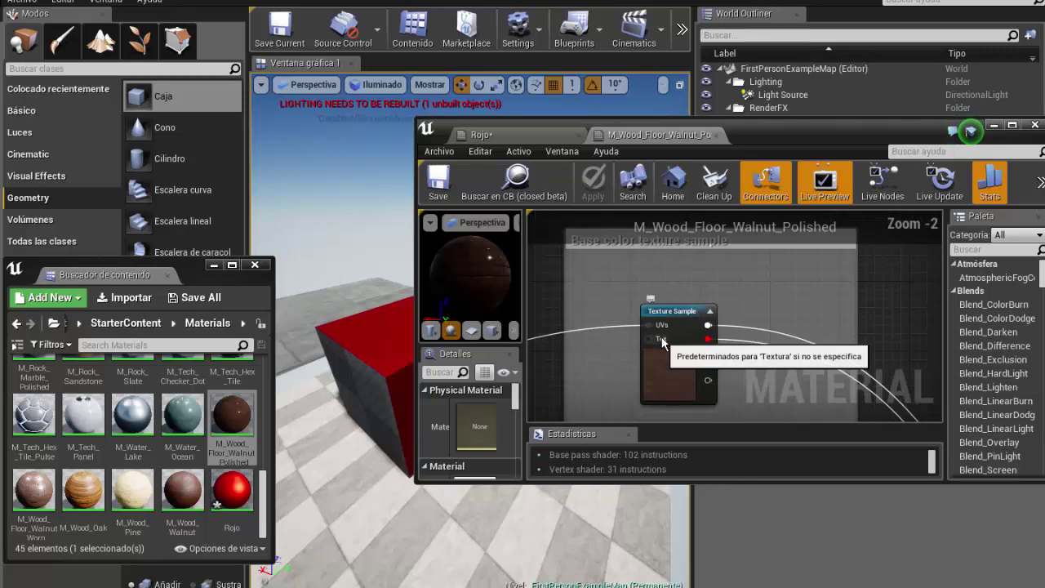
pyautogui.scroll(-1, 672, 317)
pyautogui.scroll(1, 671, 317)
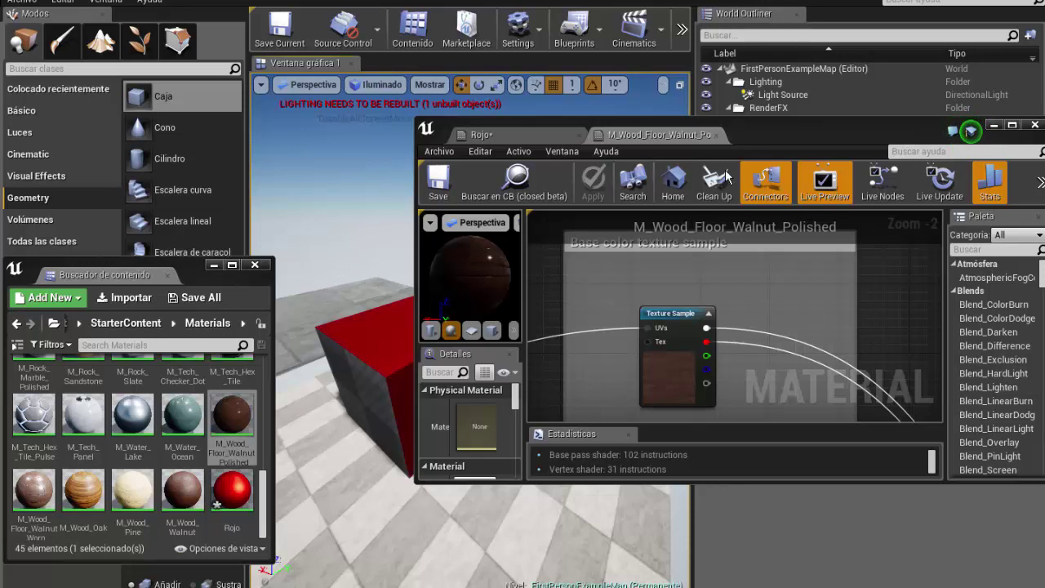
pyautogui.click(719, 135)
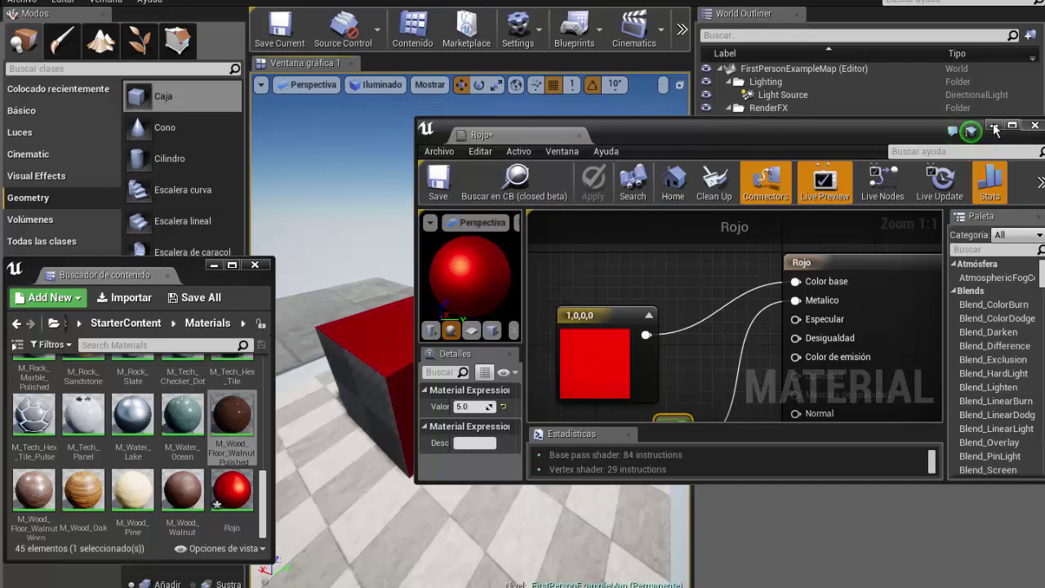
# - Close the Rojo material editor and place a new Caja box in front of the red box
pyautogui.click(1033, 126)
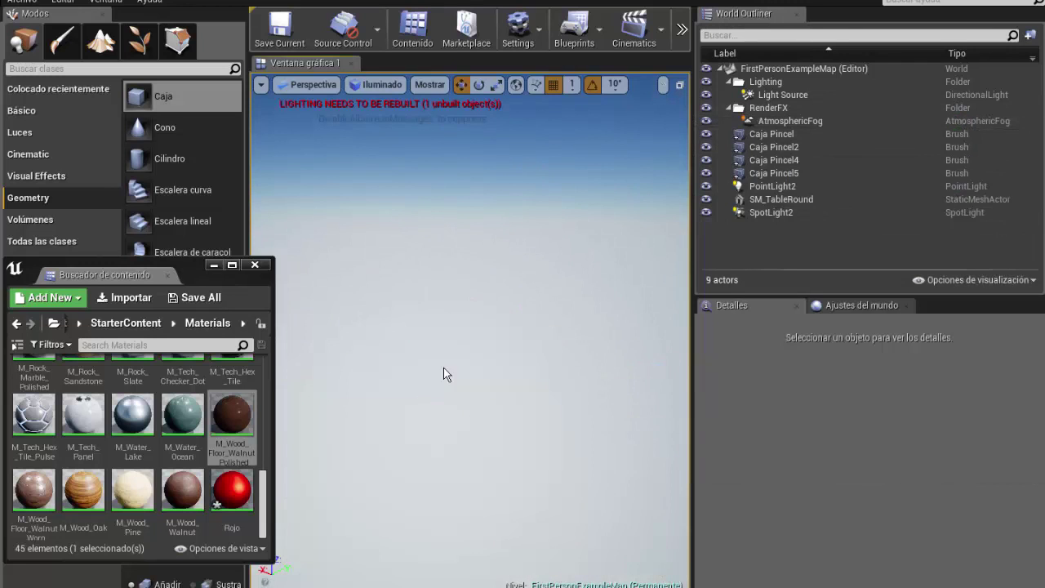
pyautogui.moveTo(139, 96)
pyautogui.mouseDown()
pyautogui.moveTo(404, 384)
pyautogui.moveTo(364, 407)
pyautogui.mouseUp()
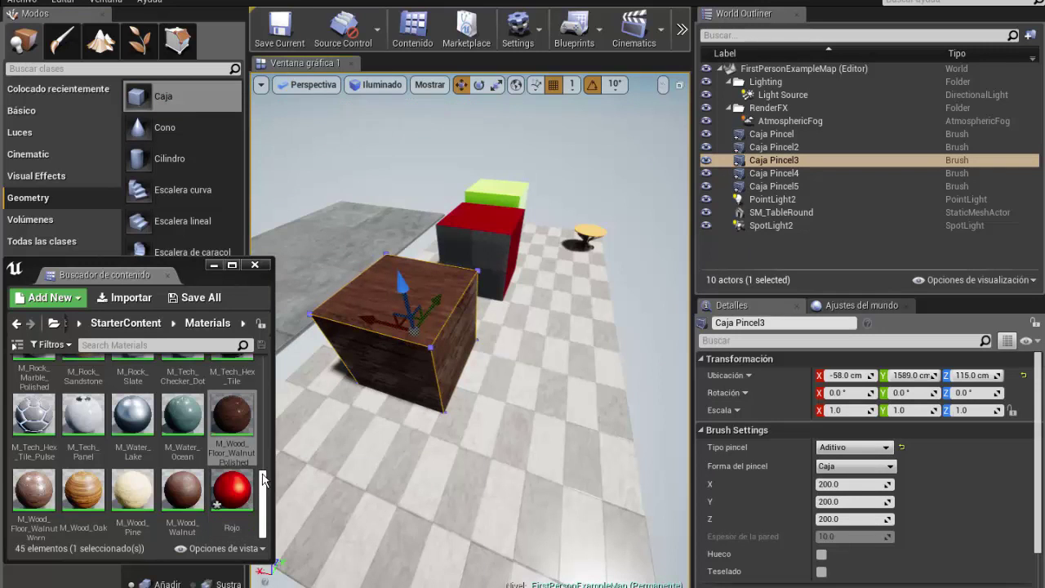
pyautogui.scroll(5, 261, 445)
pyautogui.scroll(-5, 270, 445)
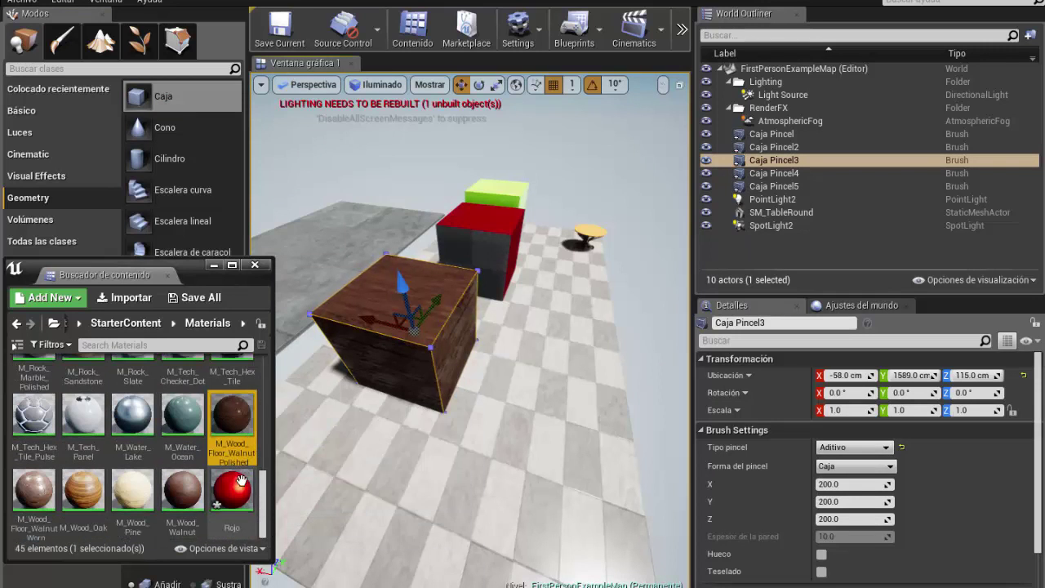
pyautogui.moveTo(263, 494); pyautogui.dragTo(266, 367)
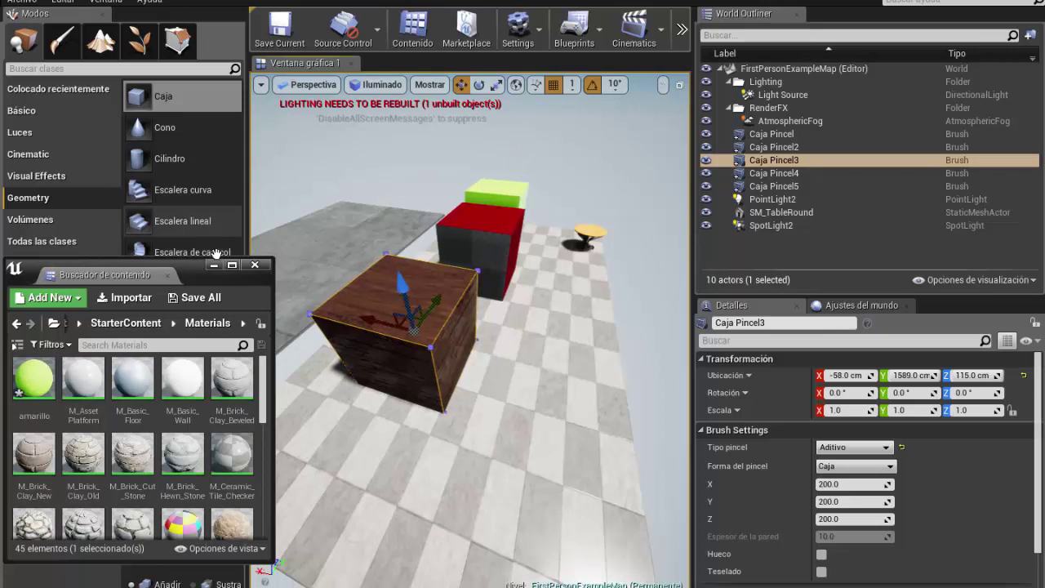
# - Delete the wood-textured box, plus a newly placed box
pyautogui.click(446, 147)
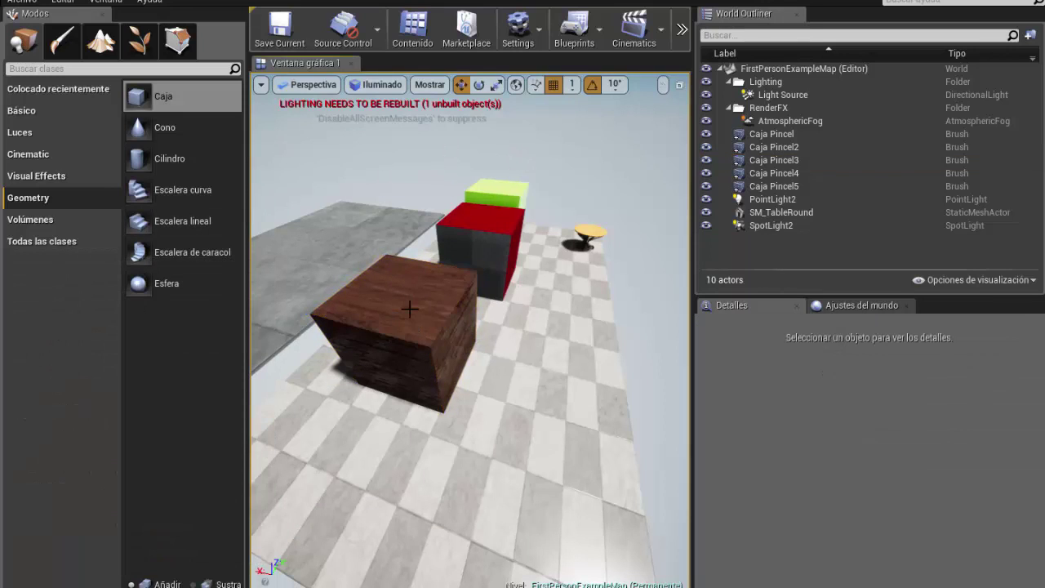
pyautogui.click(408, 305)
pyautogui.press('Delete')
pyautogui.moveTo(140, 98); pyautogui.dragTo(385, 364)
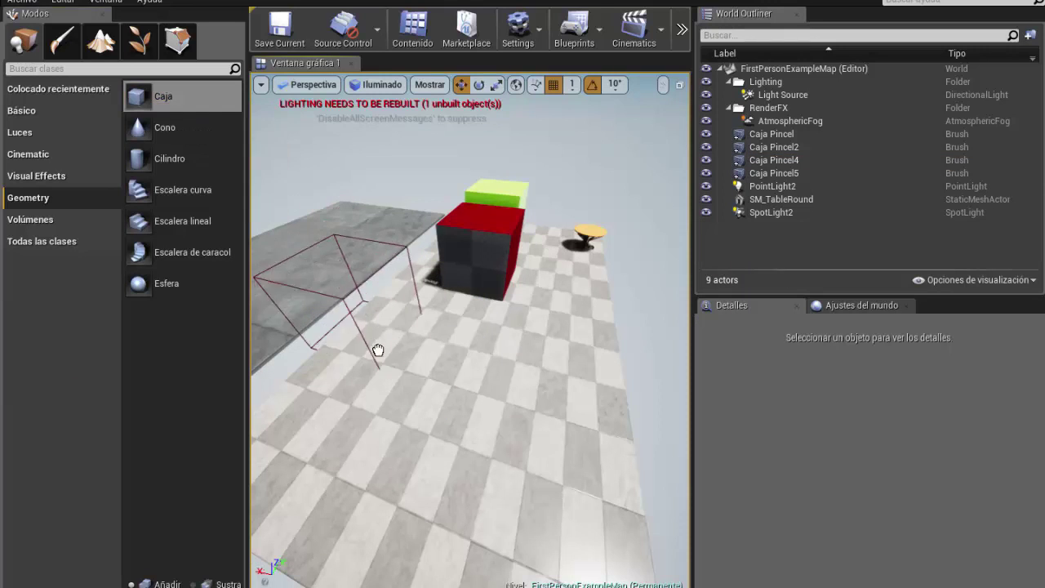
pyautogui.click(398, 355)
pyautogui.press('Delete')
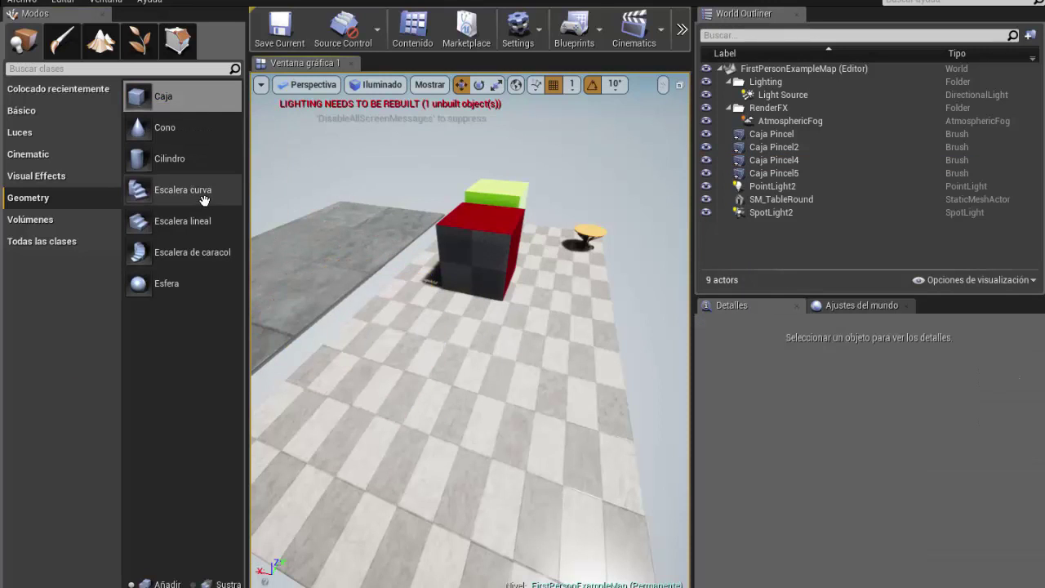
# - Reopen the Content Browser and place a new Caja box left of the red box
pyautogui.click(413, 29)
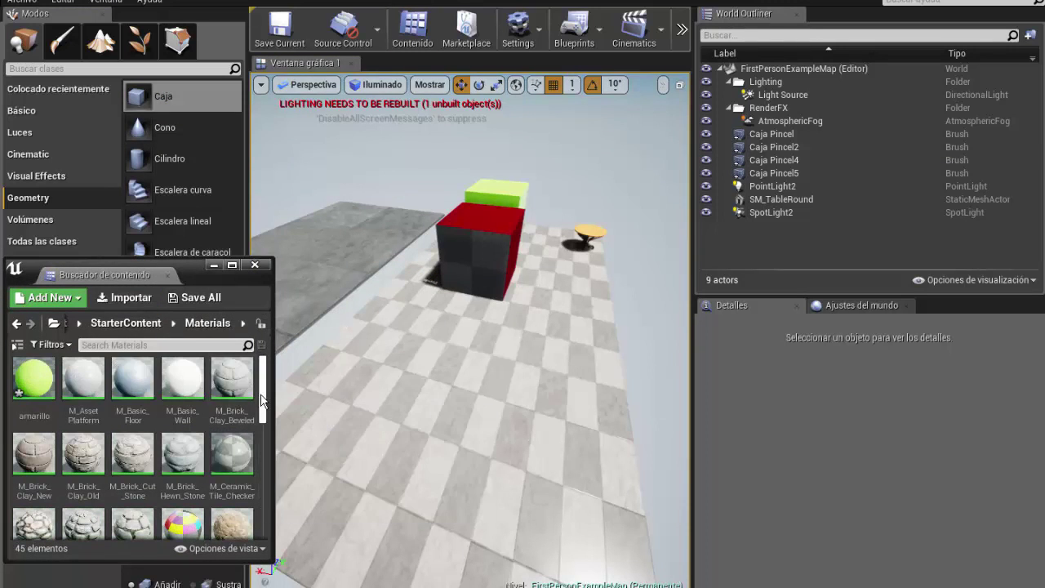
pyautogui.moveTo(262, 395); pyautogui.dragTo(266, 527)
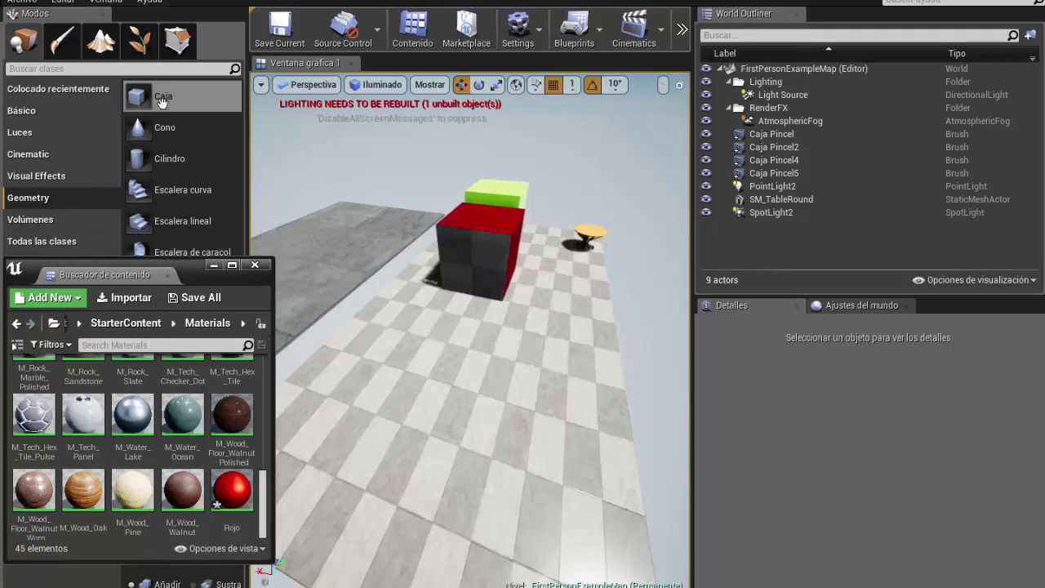
pyautogui.moveTo(159, 98); pyautogui.dragTo(381, 331)
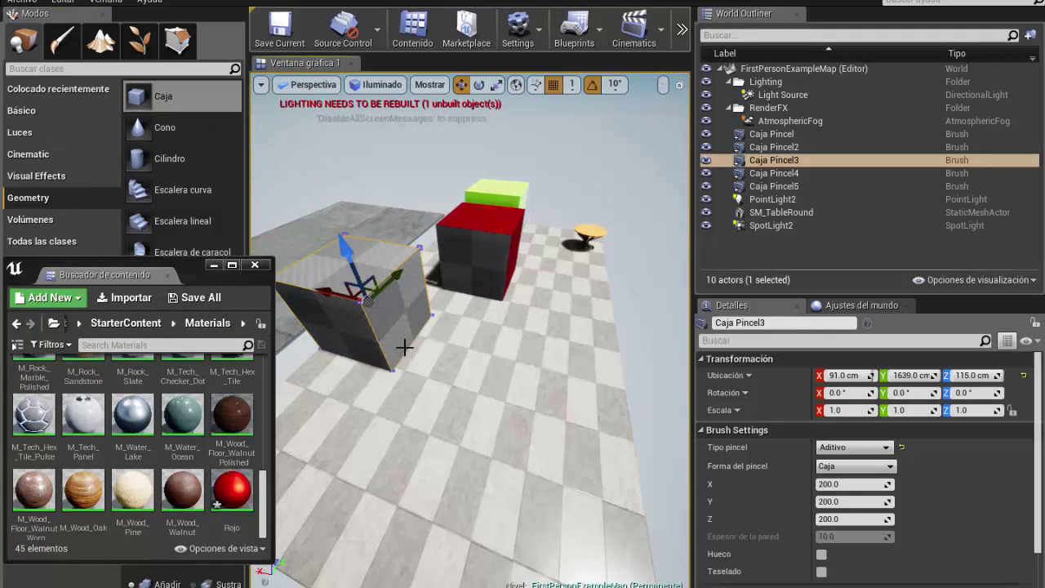
# - Widen the Content Browser and create a new material named maderaejemplo
pyautogui.rightClick(198, 510)
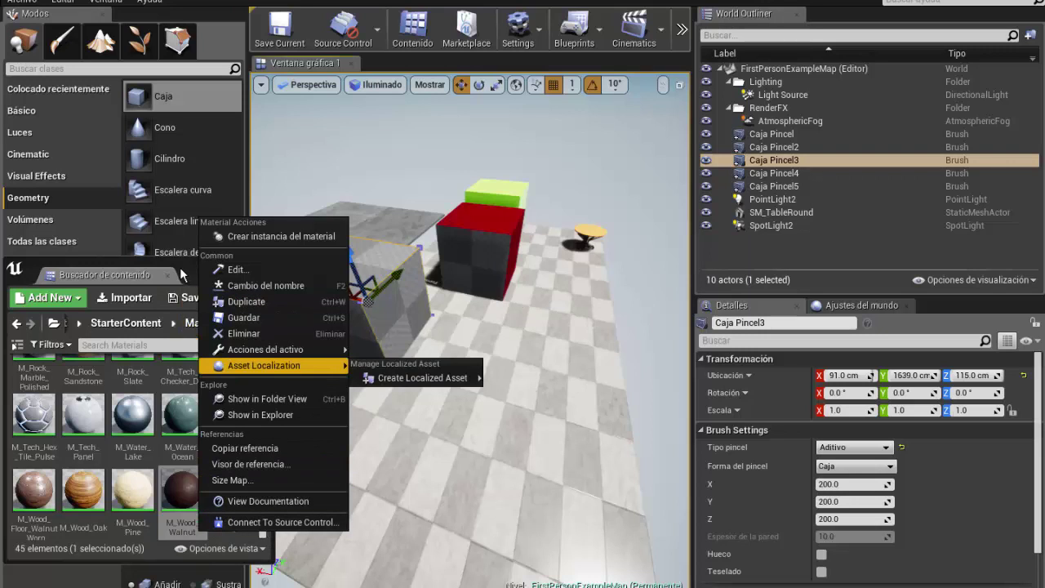
pyautogui.click(219, 267)
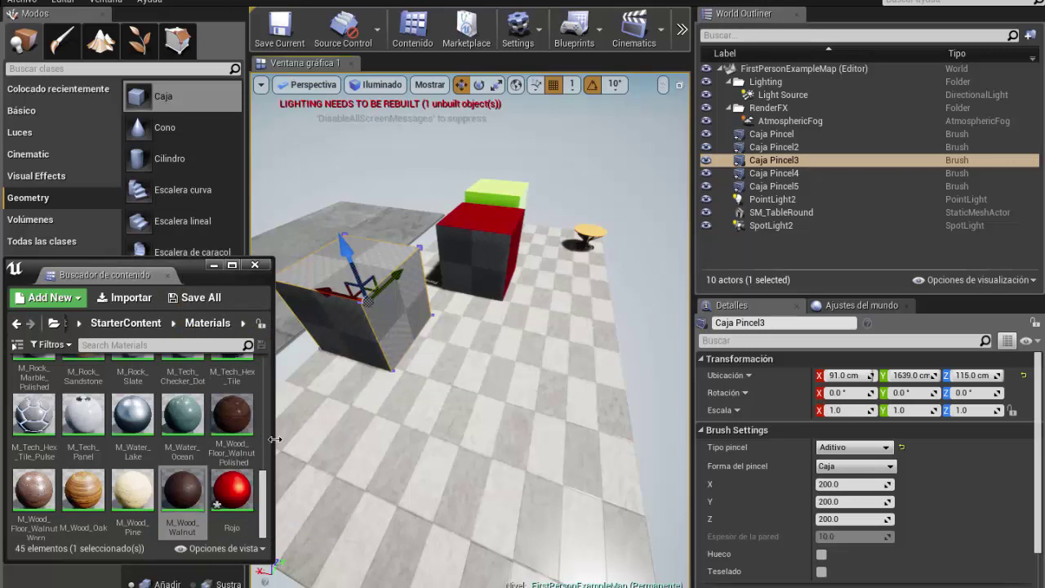
pyautogui.moveTo(275, 440); pyautogui.dragTo(398, 436)
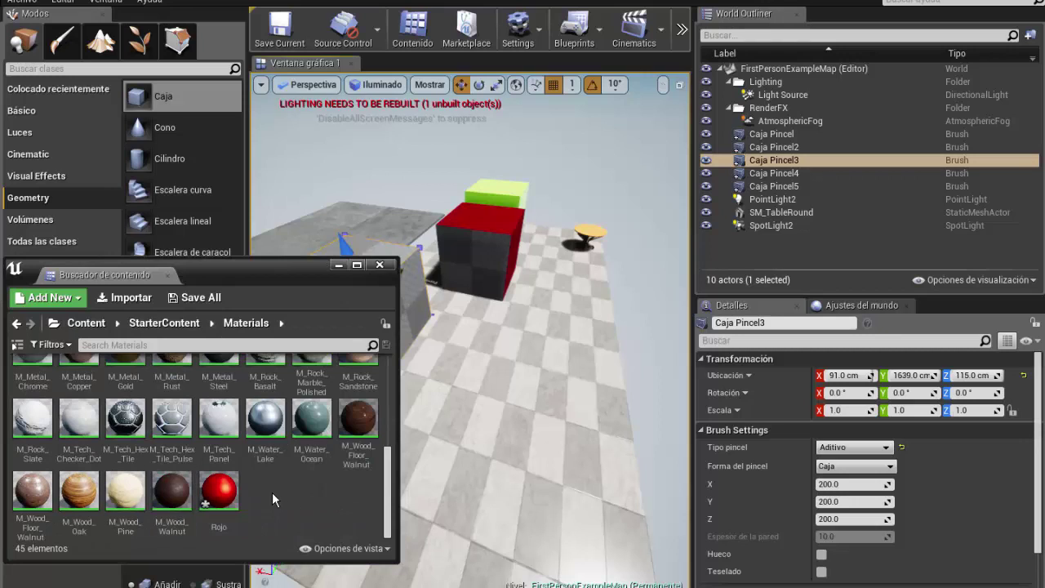
pyautogui.rightClick(271, 493)
pyautogui.click(337, 219)
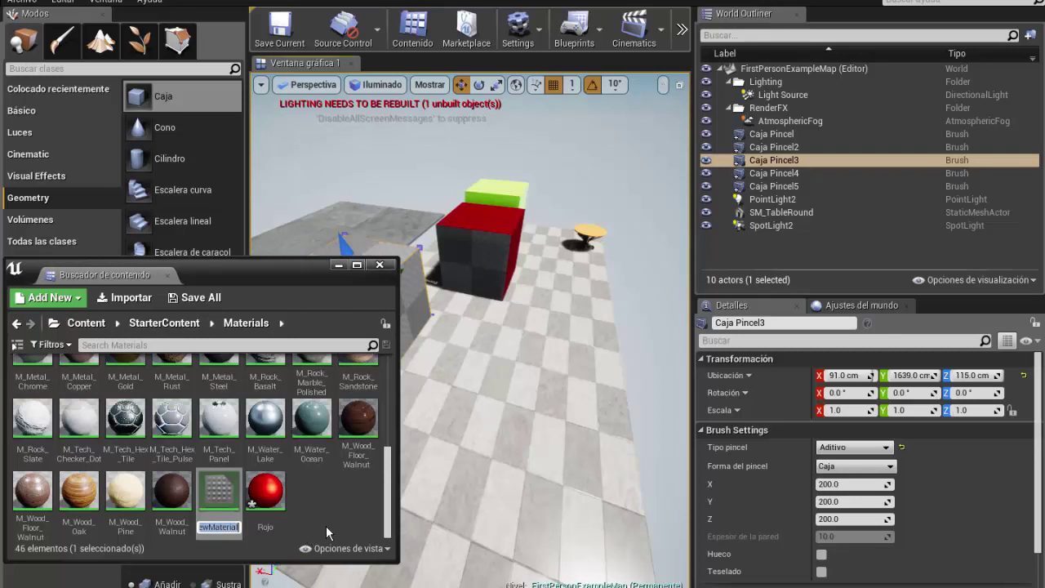
pyautogui.write('mader')
pyautogui.write('a')
pyautogui.write('ejemplo')
pyautogui.click(209, 482)
# - Open maderaejemplo and add a TextureSample node from the Textura category
pyautogui.doubleClick(209, 482)
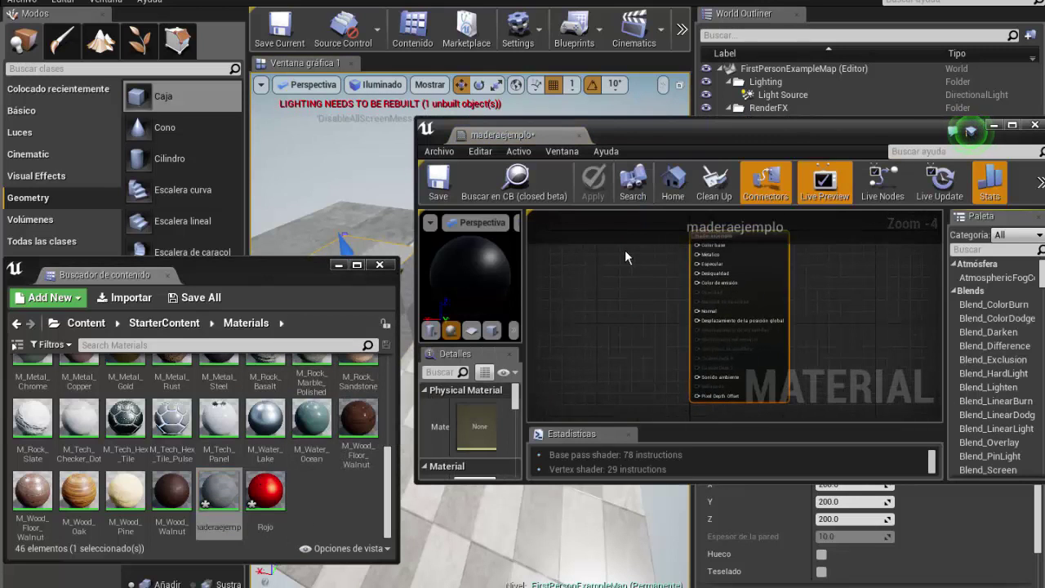
pyautogui.rightClick(570, 280)
pyautogui.scroll(-2, 635, 456)
pyautogui.scroll(-2, 635, 456)
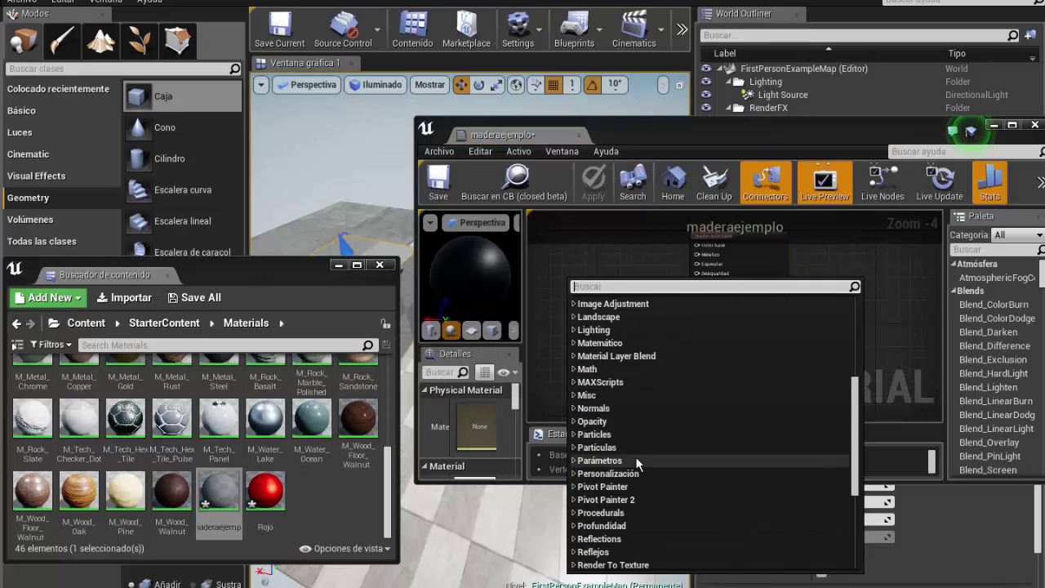
pyautogui.scroll(-2, 635, 456)
pyautogui.scroll(-2, 635, 456)
pyautogui.scroll(-2, 620, 464)
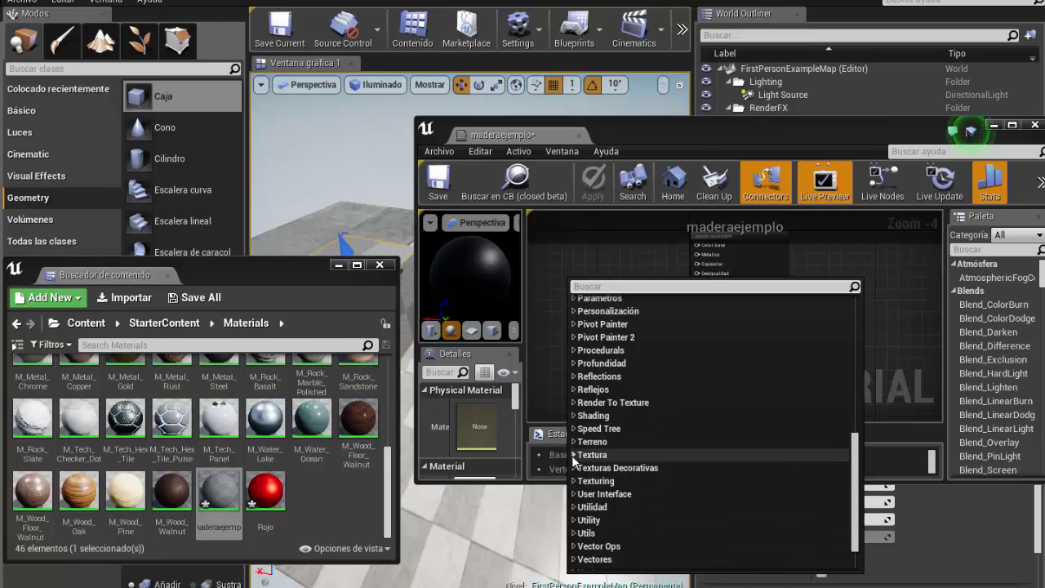
pyautogui.click(574, 455)
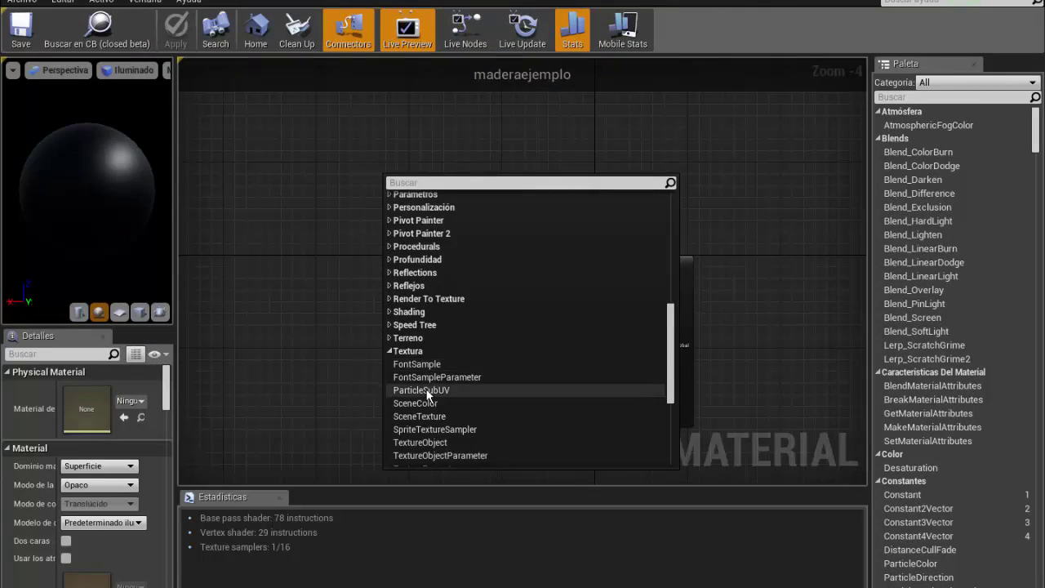
pyautogui.scroll(-3, 427, 396)
pyautogui.scroll(-1, 438, 400)
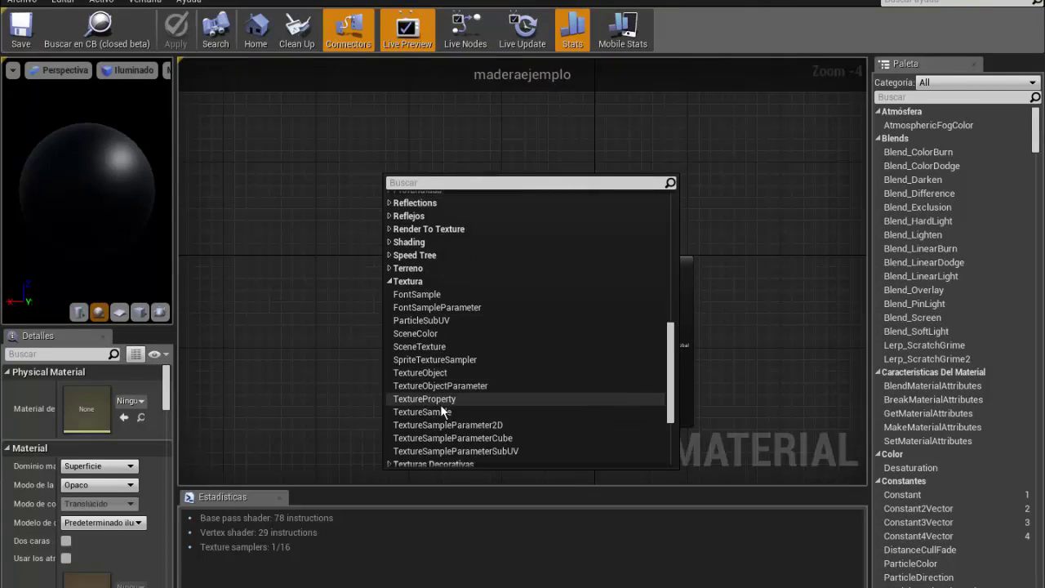
pyautogui.click(441, 413)
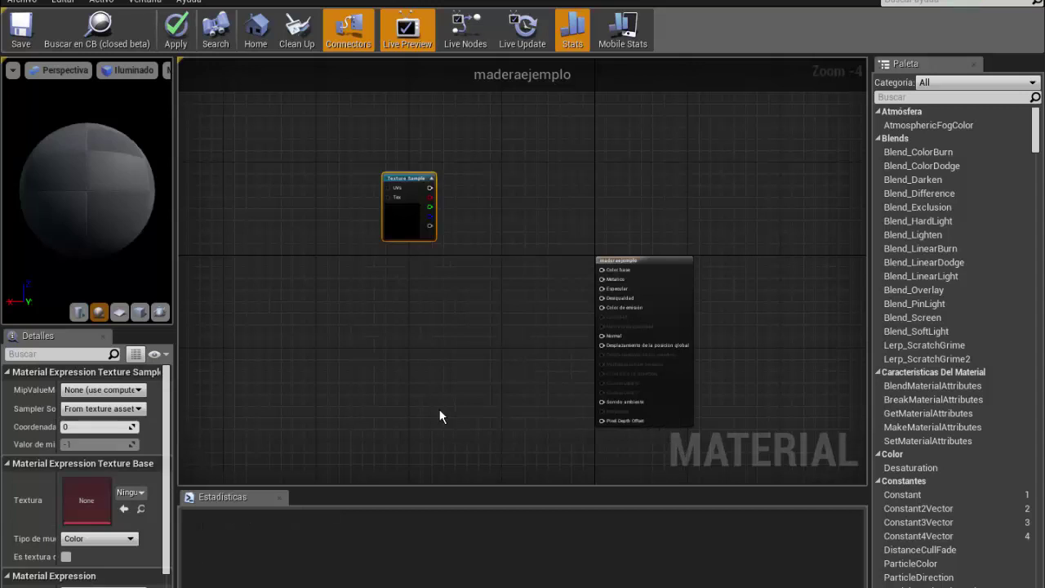
# - Browse the Materials assets to choose a texture for the node
pyautogui.scroll(2, 425, 176)
pyautogui.scroll(2, 420, 192)
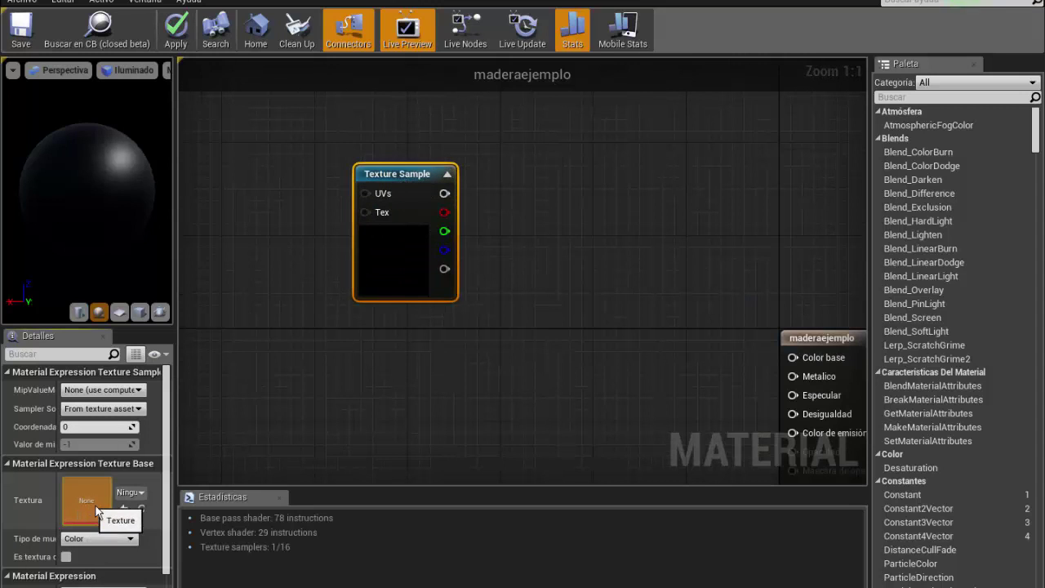
pyautogui.click(139, 509)
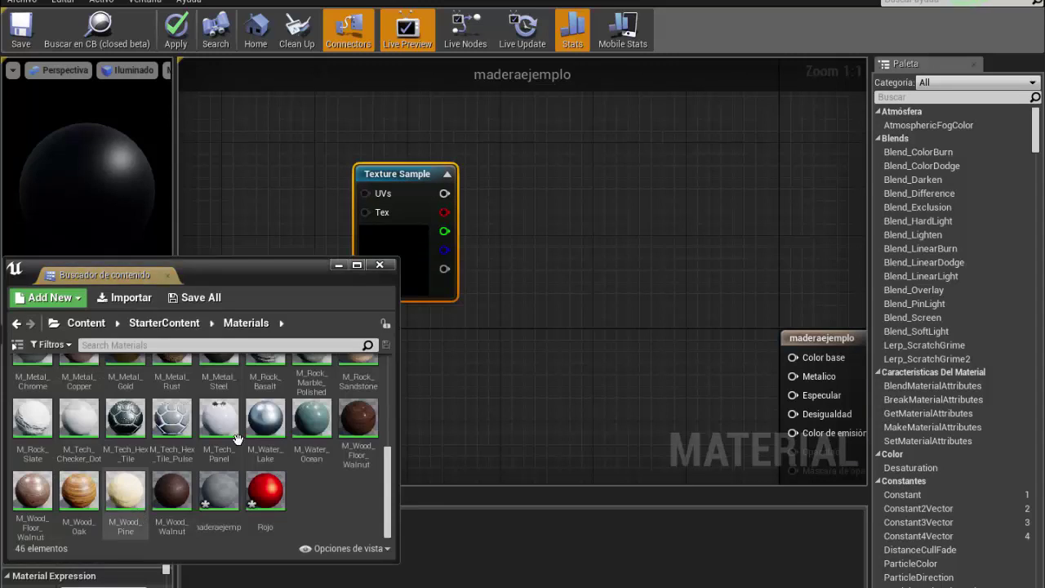
# - Import the dark wood image from WOOD CERAMICS 2 and assign it to the Texture Sample
pyautogui.click(133, 304)
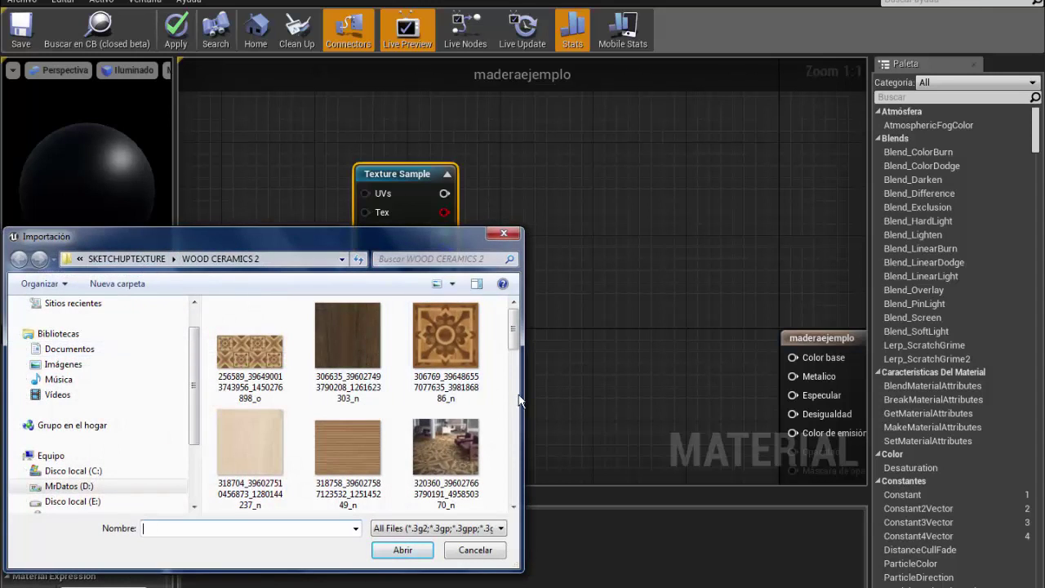
pyautogui.moveTo(514, 332); pyautogui.dragTo(514, 341)
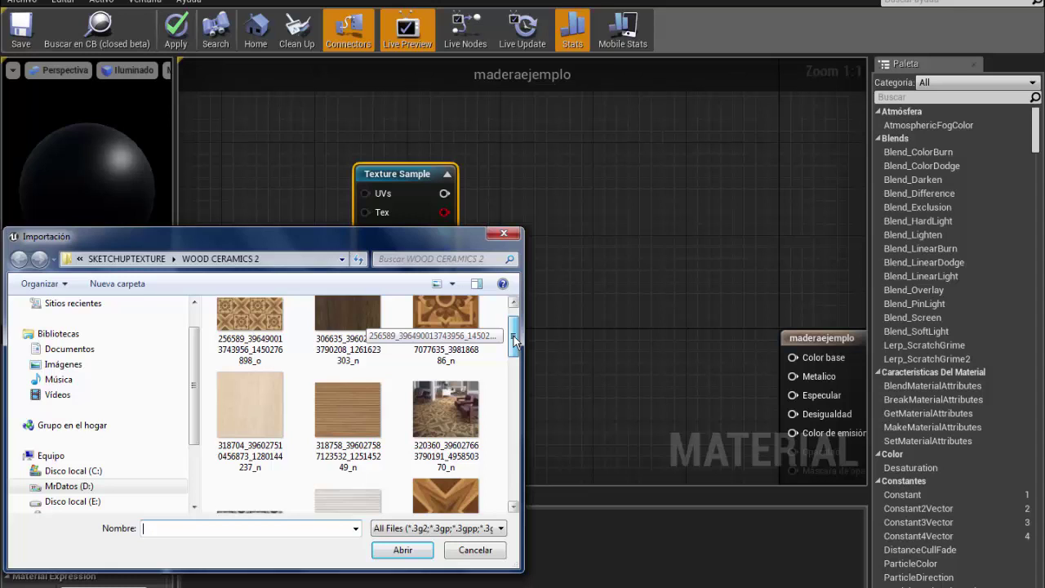
pyautogui.click(360, 315)
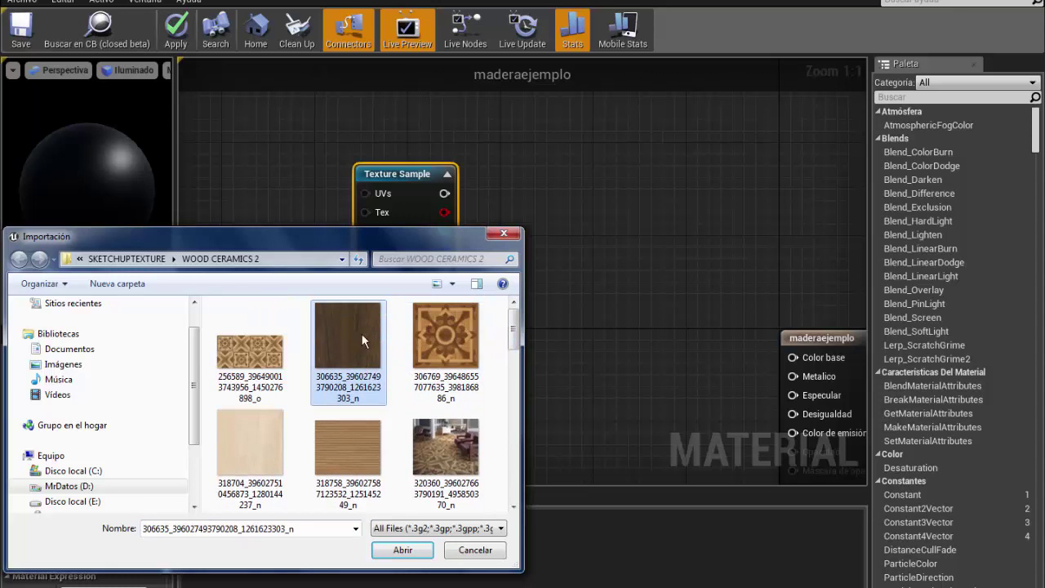
pyautogui.click(403, 550)
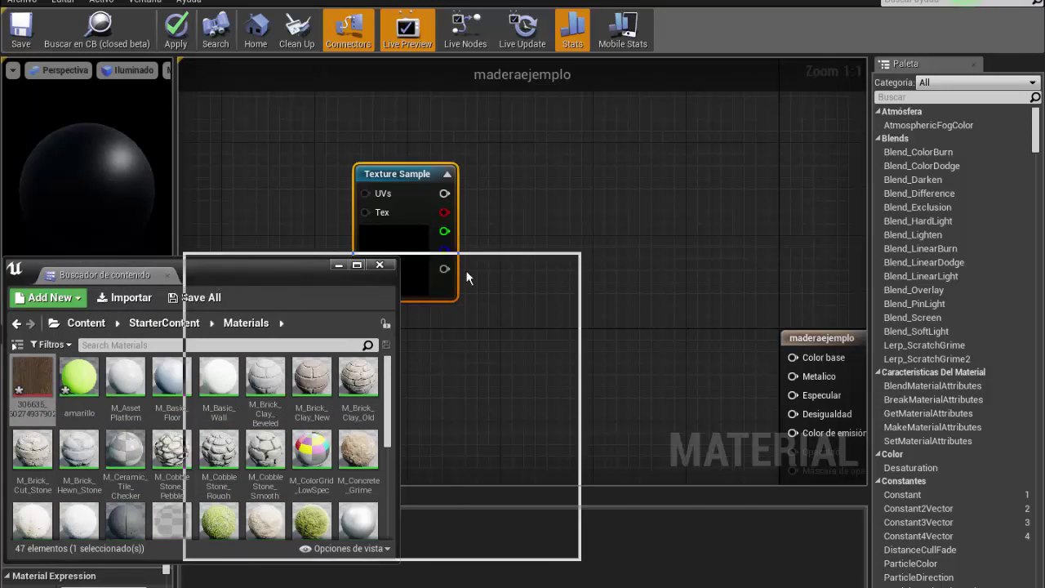
pyautogui.moveTo(186, 287); pyautogui.dragTo(544, 273)
pyautogui.moveTo(360, 386); pyautogui.dragTo(82, 490)
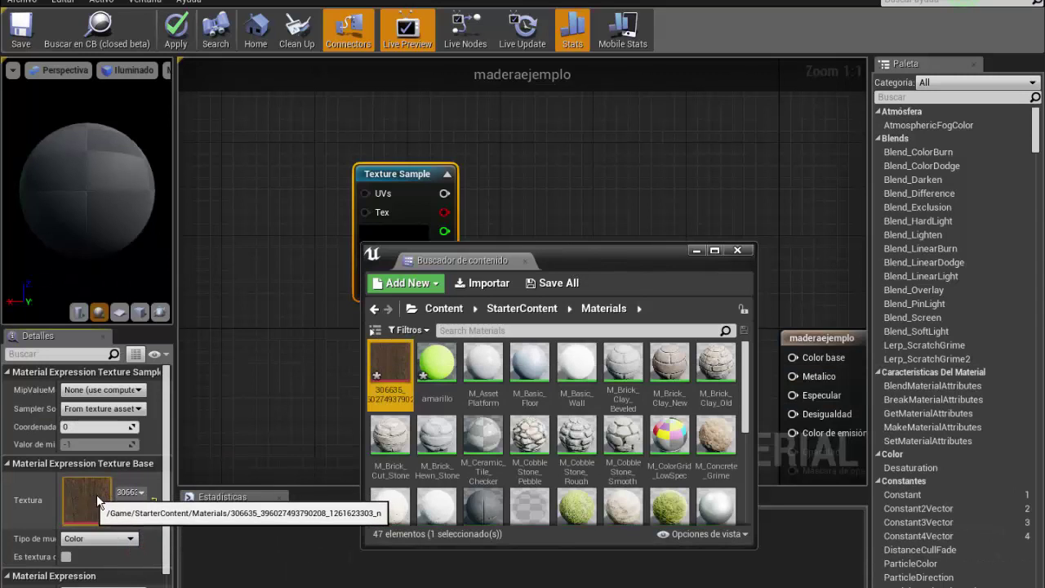
# - Connect the Texture Sample's RGB output to maderaejemplo's Color base input
pyautogui.click(737, 250)
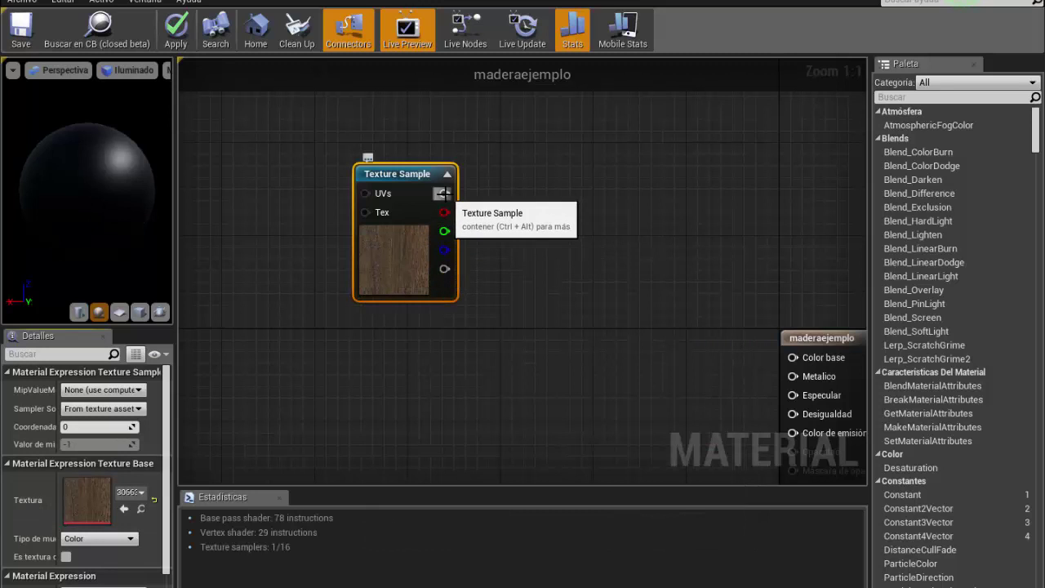
pyautogui.moveTo(442, 194); pyautogui.dragTo(793, 360)
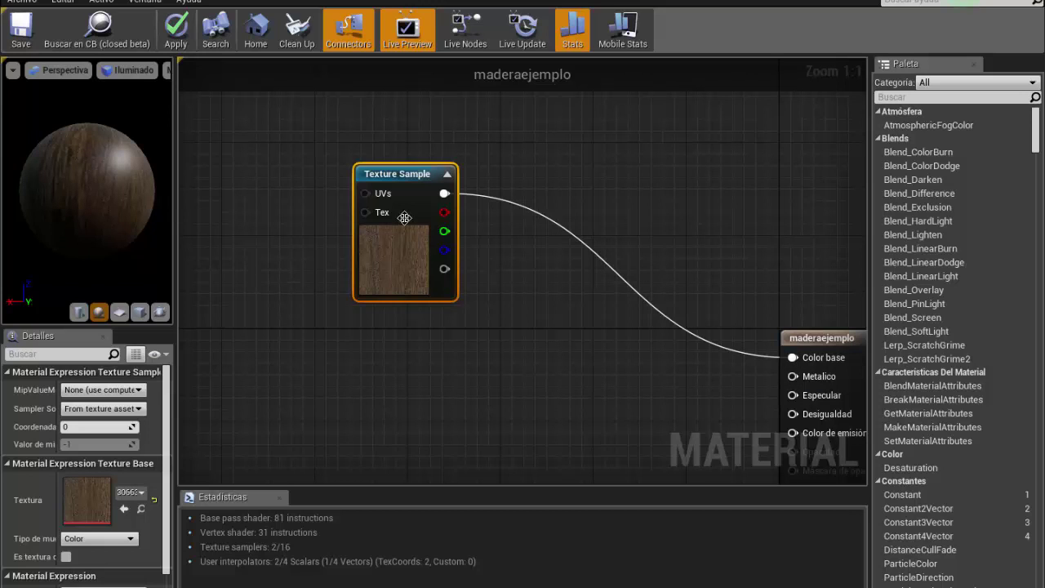
pyautogui.scroll(-1, 260, 191)
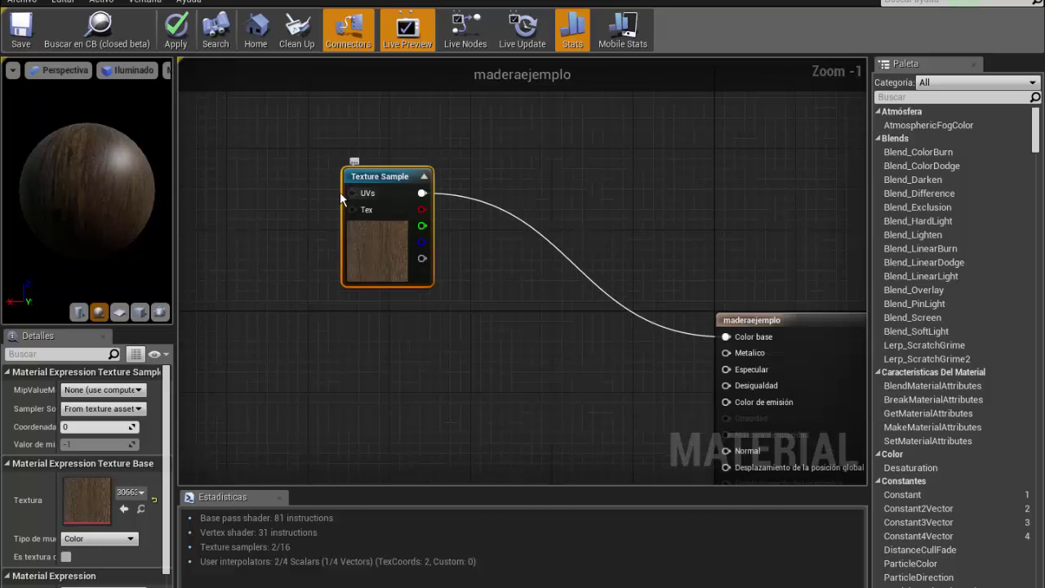
pyautogui.scroll(-2, 340, 192)
pyautogui.scroll(2, 519, 284)
pyautogui.scroll(1, 369, 182)
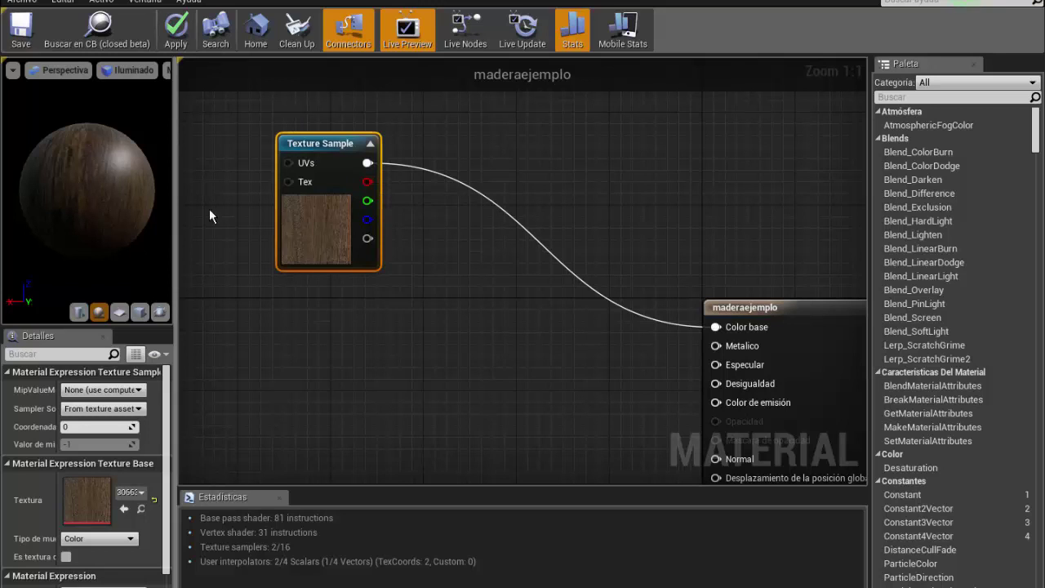
# - Wire the texture's red channel into the material, then open the starter content Materials folder
pyautogui.moveTo(367, 181)
pyautogui.mouseDown()
pyautogui.moveTo(481, 284)
pyautogui.moveTo(716, 367)
pyautogui.mouseUp()
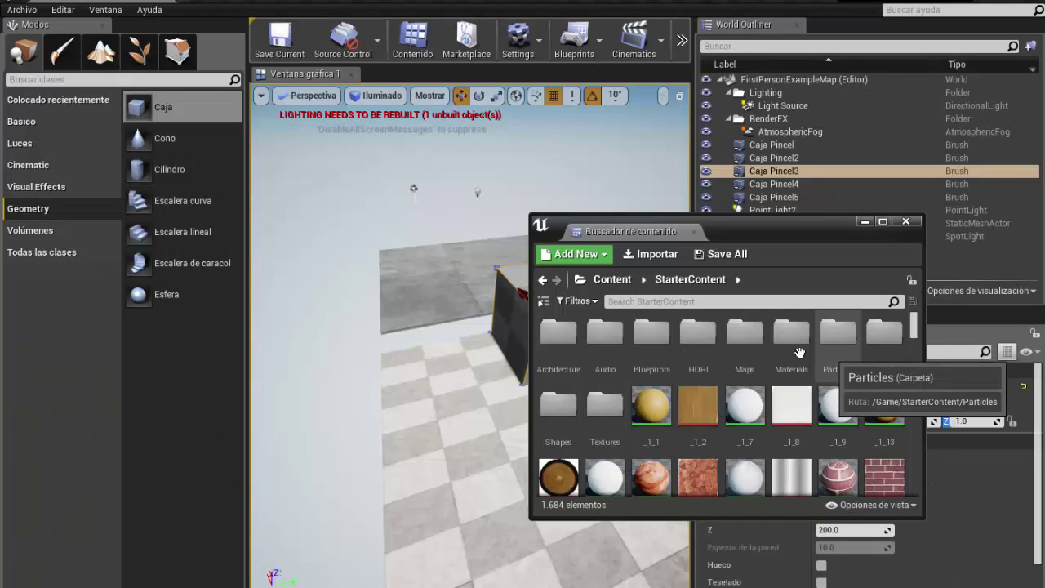
pyautogui.doubleClick(791, 333)
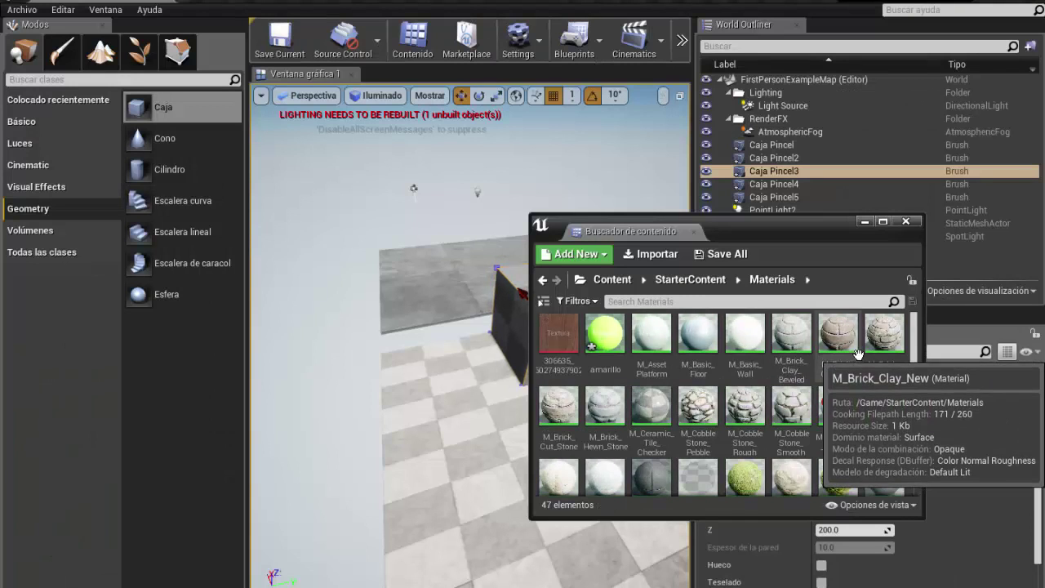
pyautogui.moveTo(915, 371); pyautogui.dragTo(915, 437)
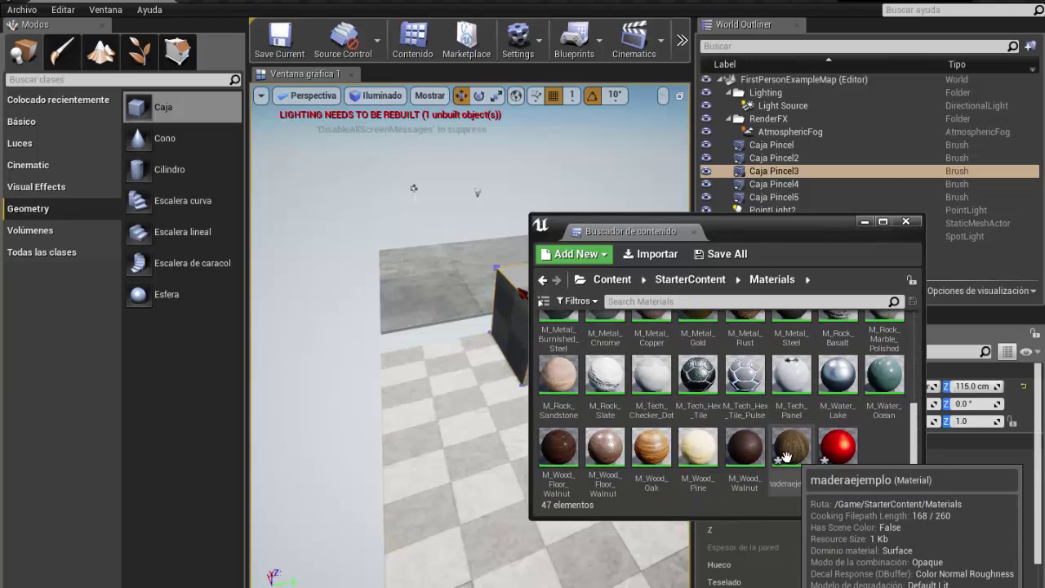
# - Drag maderaejemplo from the grid onto the box so its sides show wood grain
pyautogui.moveTo(366, 427); pyautogui.dragTo(504, 444)
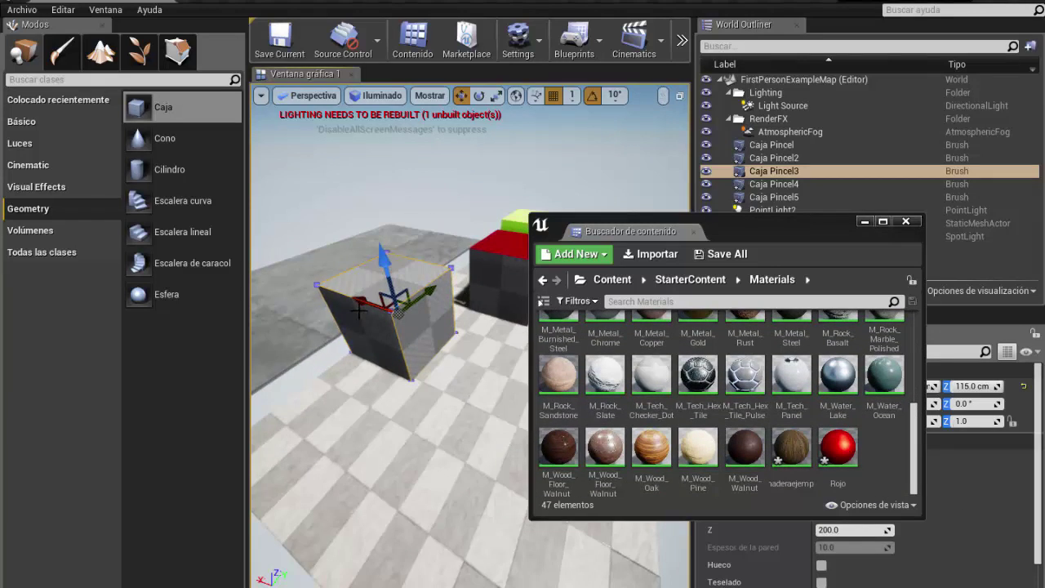
pyautogui.moveTo(359, 311); pyautogui.dragTo(401, 329, button='right')
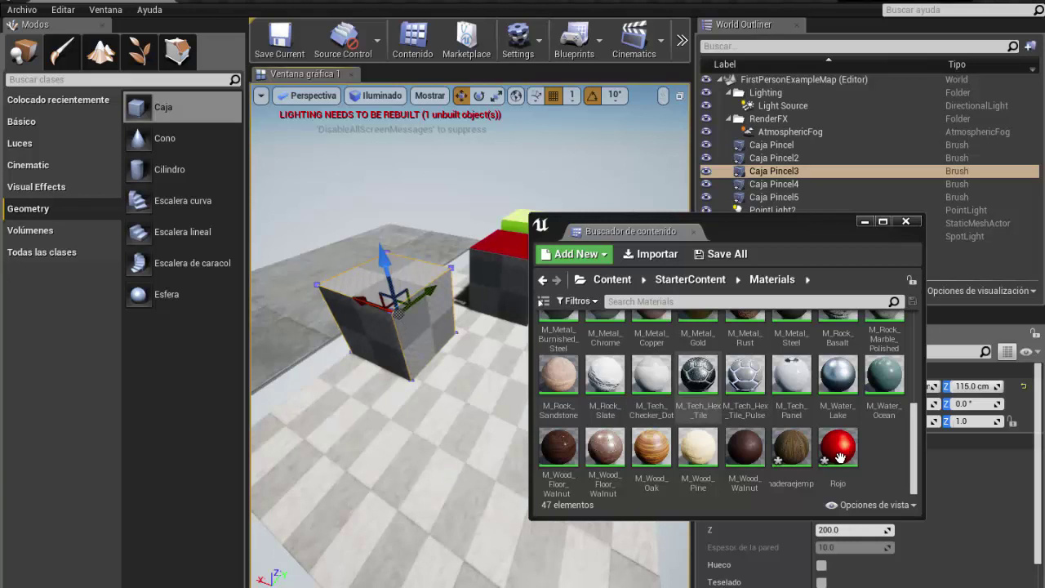
pyautogui.moveTo(793, 456)
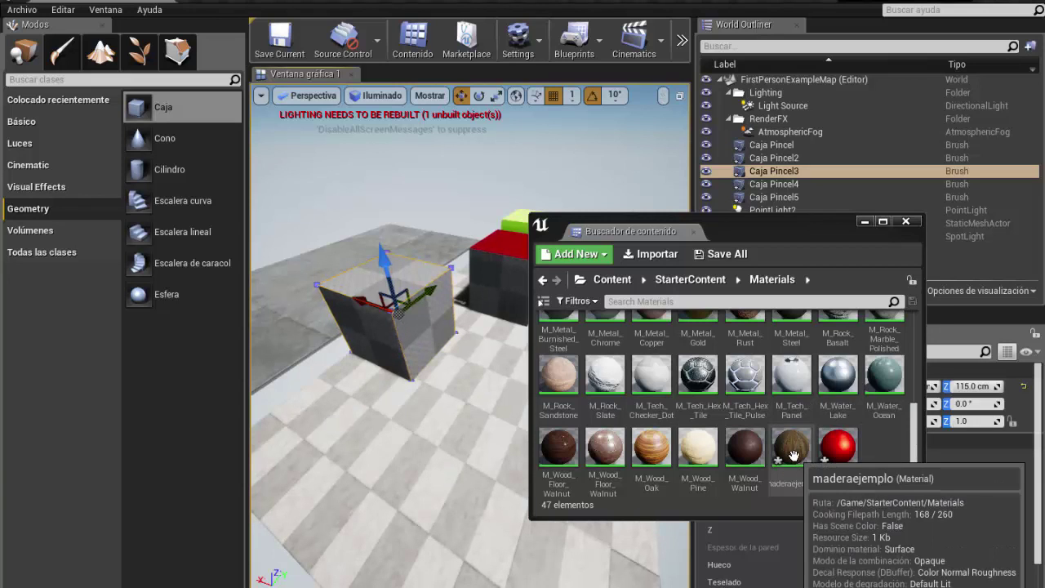
pyautogui.moveTo(793, 456); pyautogui.dragTo(416, 317)
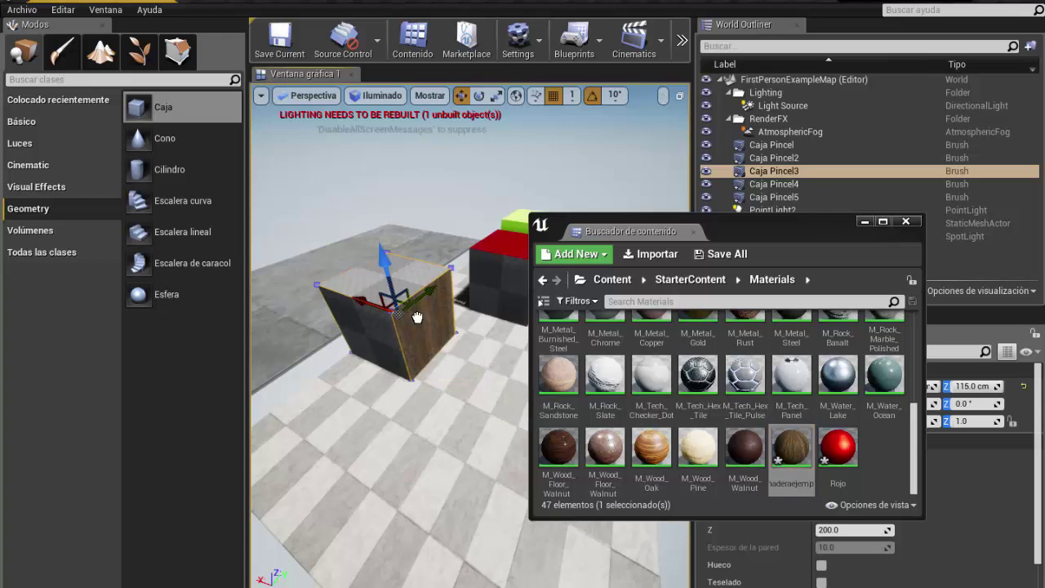
pyautogui.moveTo(412, 319)
pyautogui.mouseDown(button='right')
pyautogui.moveTo(422, 359)
pyautogui.moveTo(341, 301)
pyautogui.moveTo(373, 256)
pyautogui.moveTo(380, 296)
pyautogui.moveTo(387, 161)
pyautogui.moveTo(357, 256)
pyautogui.moveTo(373, 298)
pyautogui.mouseUp(button='right')
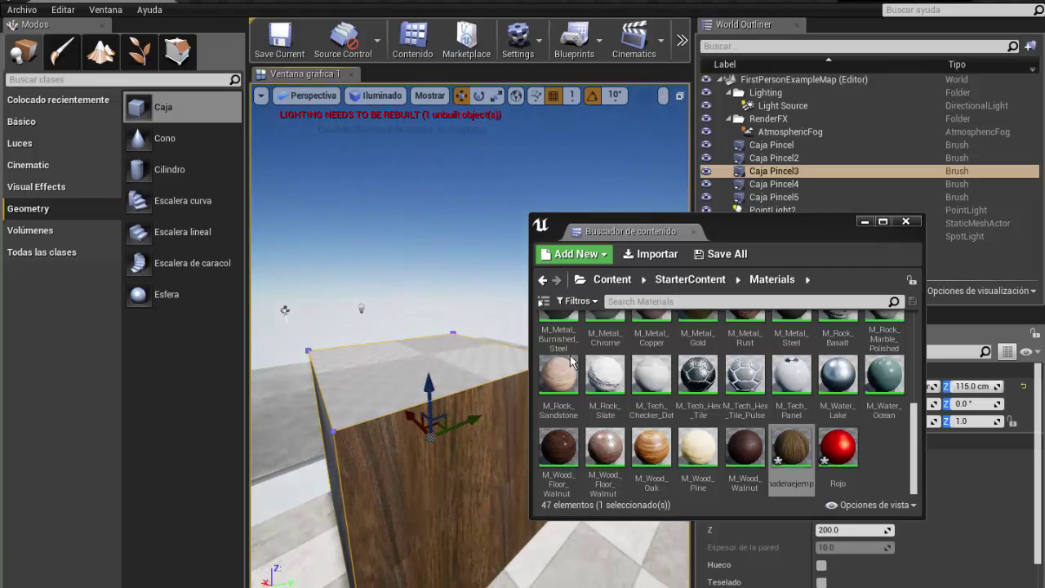
# - Open the maderaejemplo material for editing and clear the graph selection
pyautogui.doubleClick(794, 447)
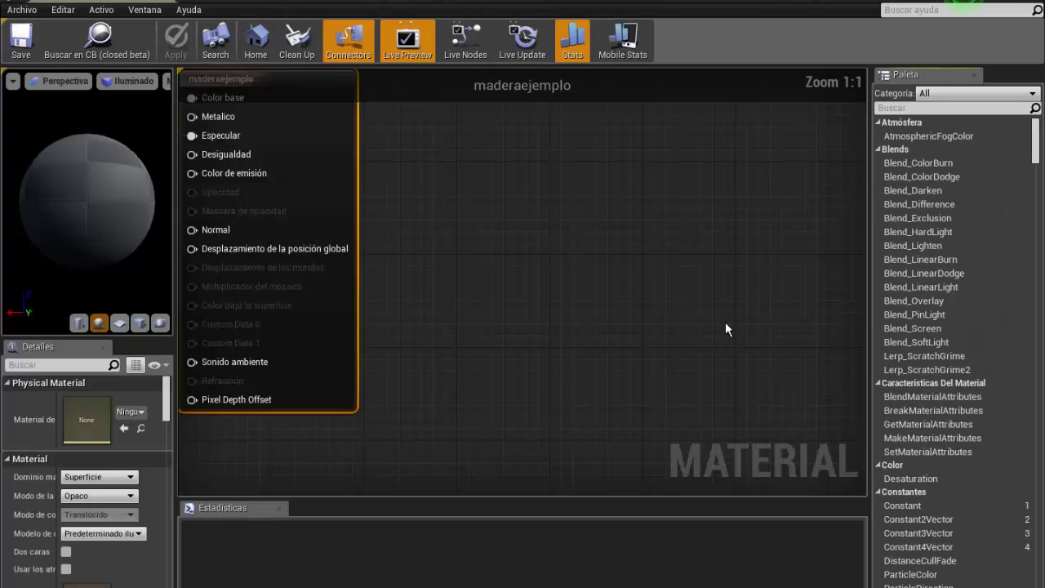
pyautogui.scroll(-1, 514, 320)
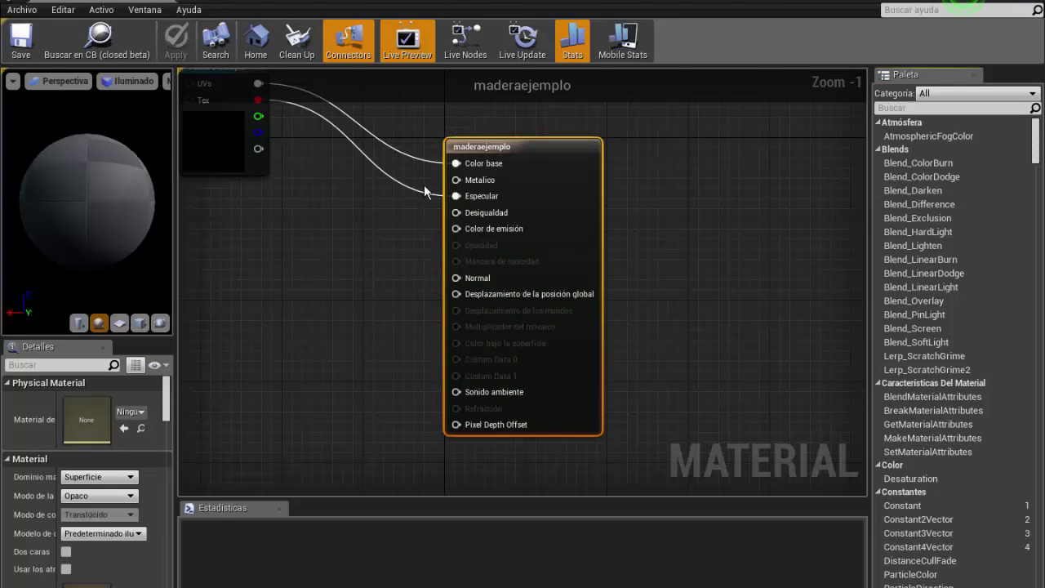
pyautogui.click(343, 143)
pyautogui.scroll(-2, 447, 237)
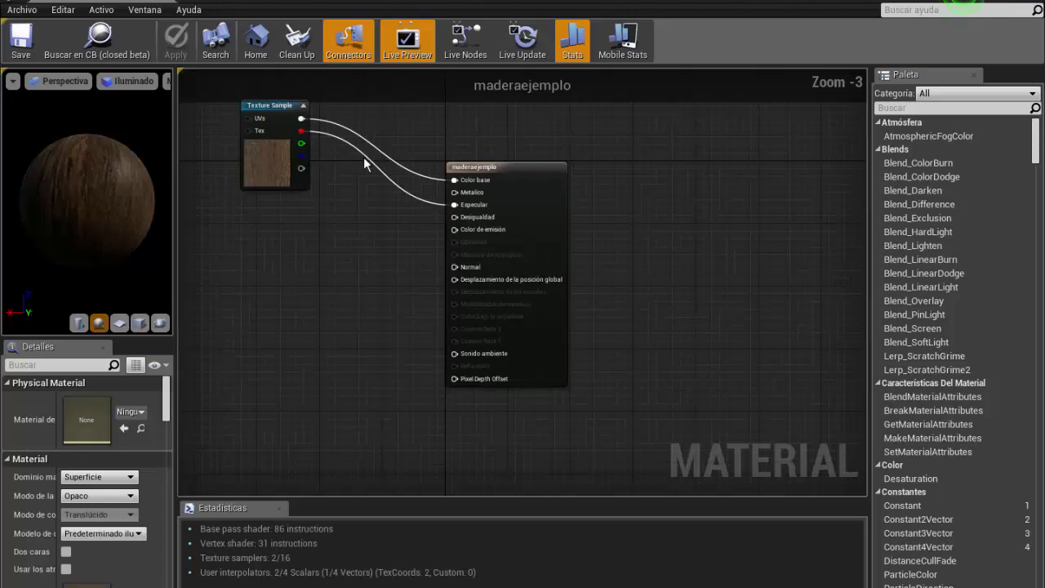
pyautogui.scroll(1, 364, 157)
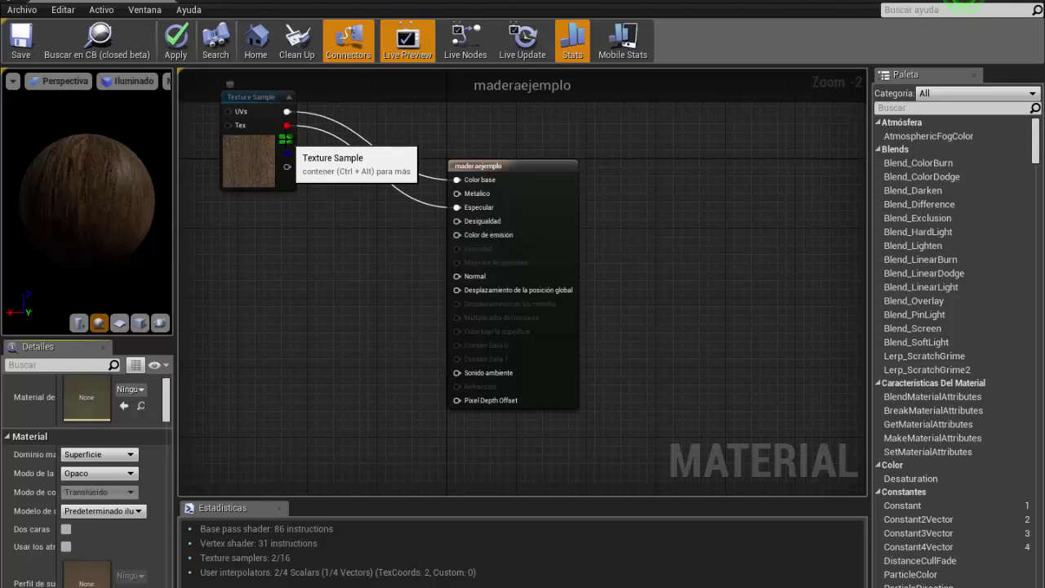
# - Wire the Texture Sample's green to Normal, alpha to Sonido ambiente, and blue into another input
pyautogui.moveTo(284, 138); pyautogui.dragTo(439, 273)
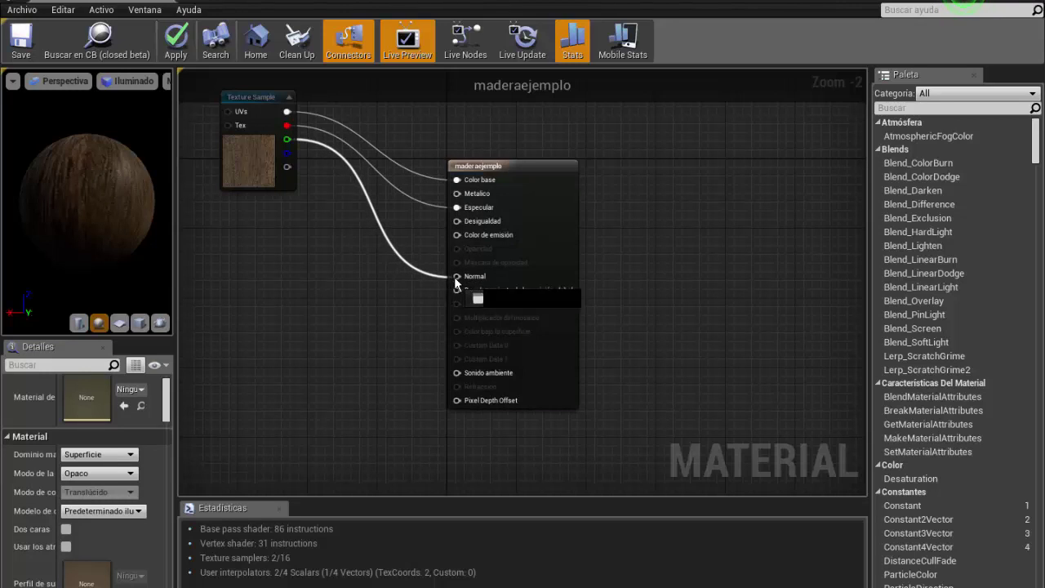
pyautogui.moveTo(456, 276); pyautogui.dragTo(456, 277)
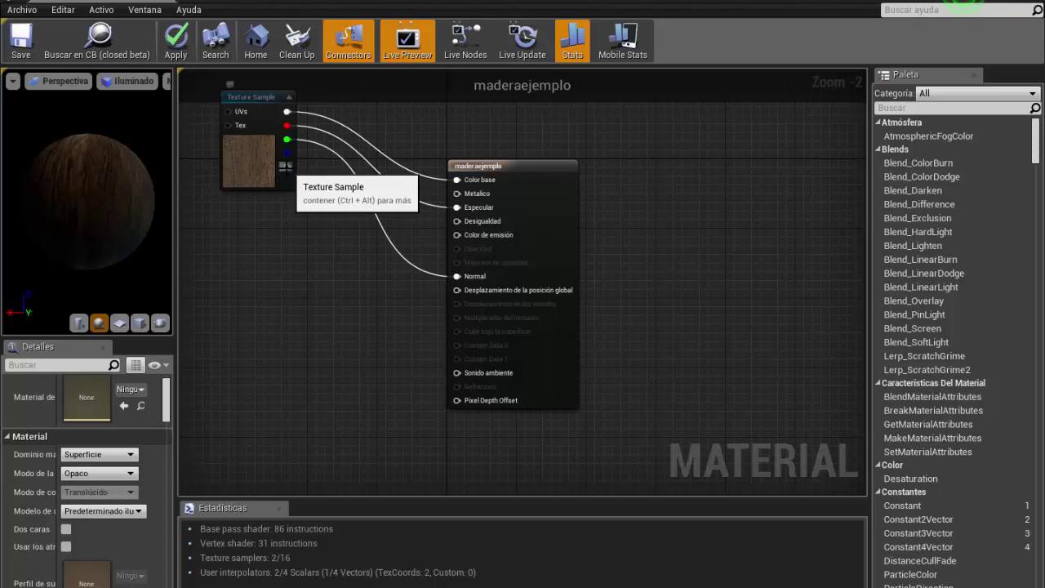
pyautogui.moveTo(287, 167); pyautogui.dragTo(461, 376)
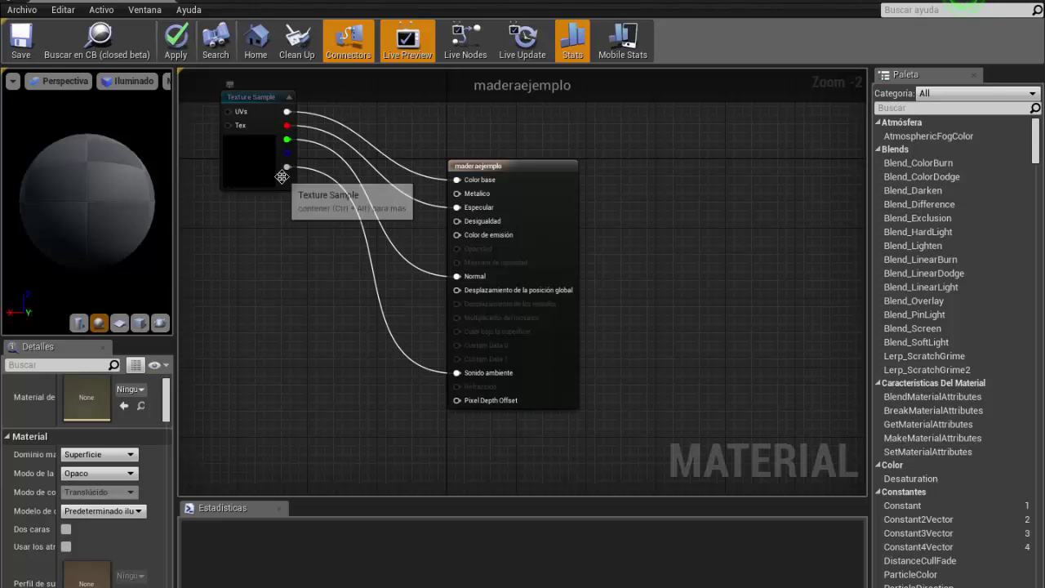
pyautogui.moveTo(287, 152)
pyautogui.mouseDown()
pyautogui.moveTo(452, 308)
pyautogui.moveTo(454, 292)
pyautogui.mouseUp()
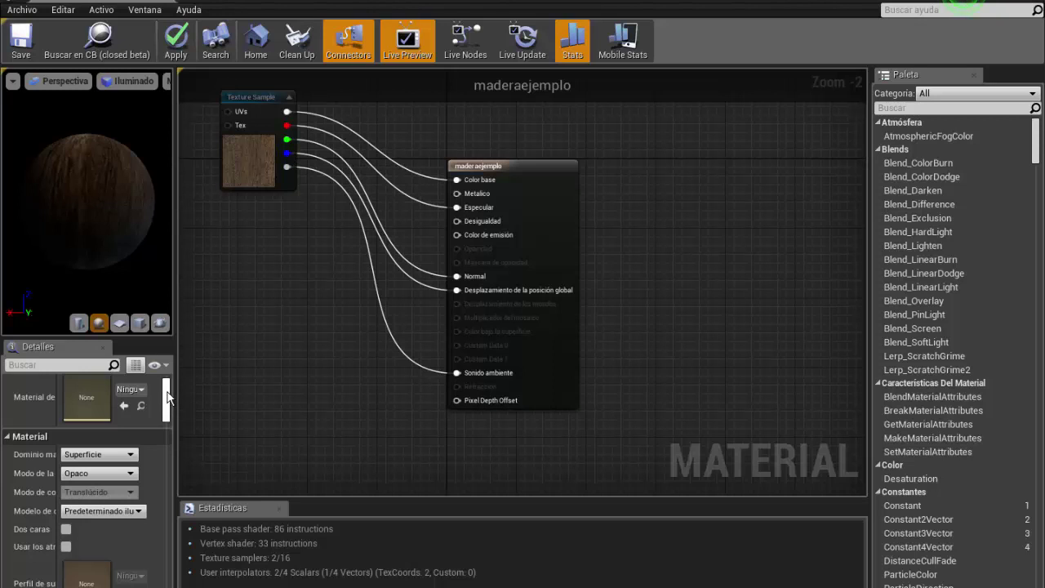
# - Move the Texture Sample node lower in the material graph
pyautogui.scroll(-4, 170, 433)
pyautogui.scroll(-4, 164, 449)
pyautogui.scroll(-3, 156, 447)
pyautogui.scroll(-3, 152, 445)
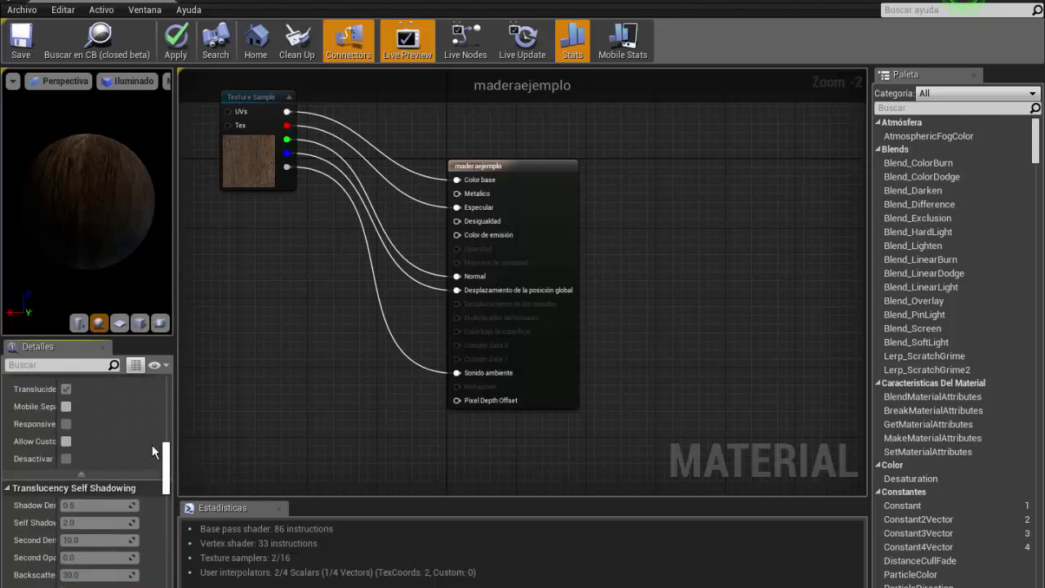
pyautogui.scroll(6, 152, 445)
pyautogui.scroll(8, 148, 406)
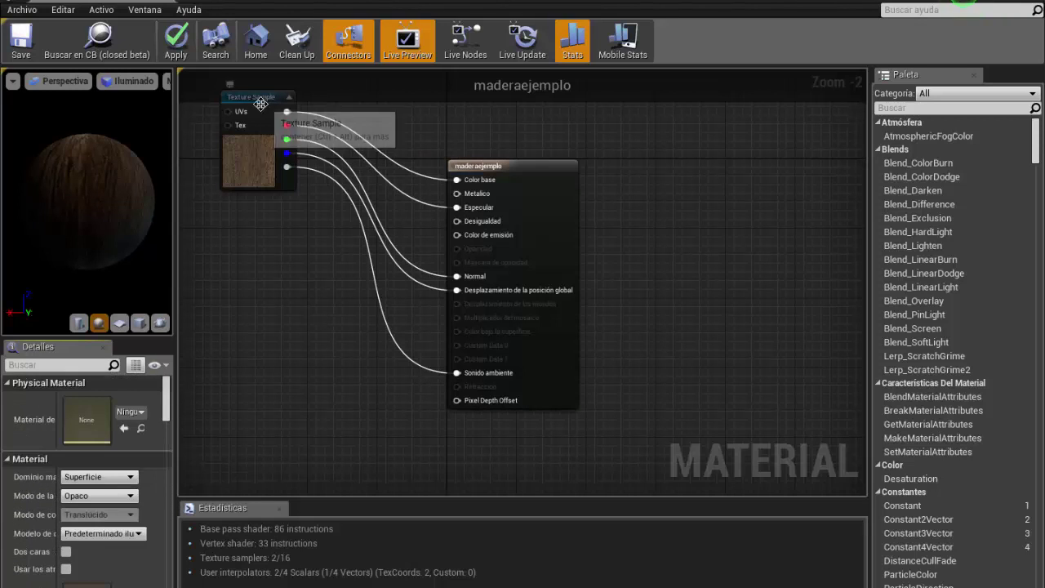
pyautogui.moveTo(256, 113)
pyautogui.mouseDown()
pyautogui.moveTo(282, 226)
pyautogui.moveTo(235, 260)
pyautogui.mouseUp()
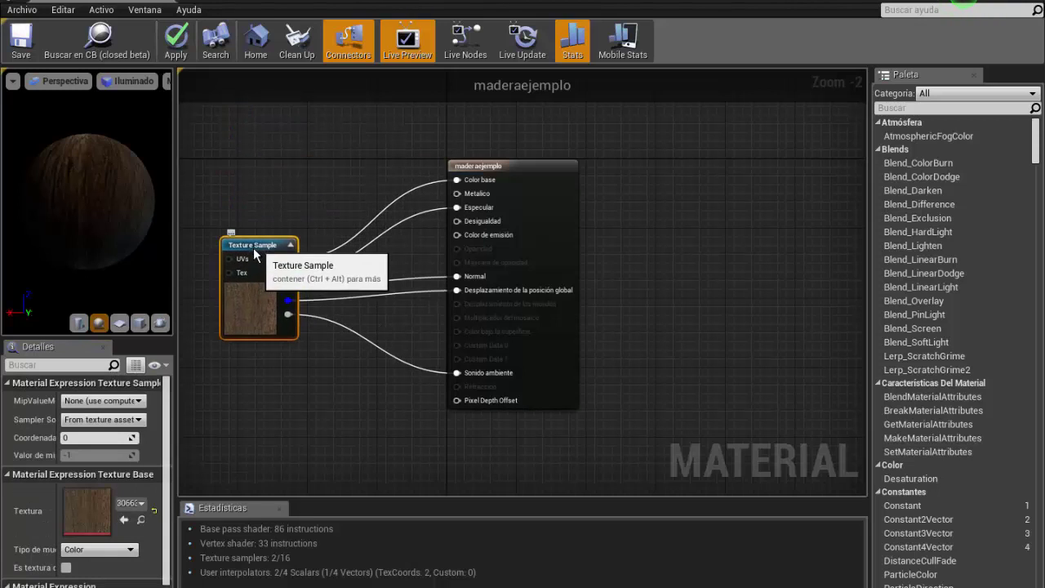
# - Undo the node move and three extra links, leaving the texture on Color base and Especular
pyautogui.hotkey('ctrl', 'z')
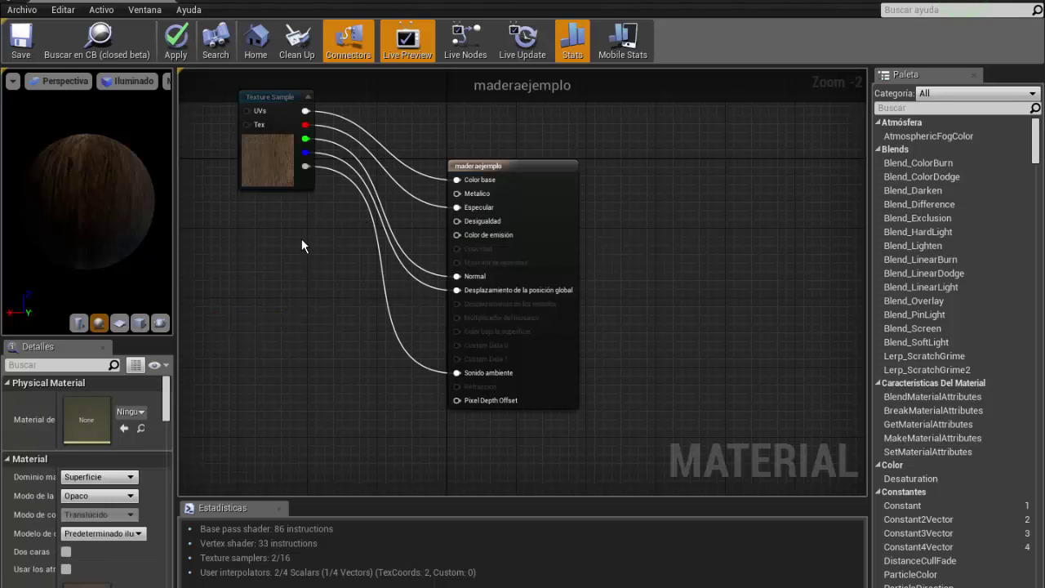
pyautogui.hotkey('ctrl', 'z')
pyautogui.hotkey('ctrl', 'z')
pyautogui.hotkey('ctrl', 'z')
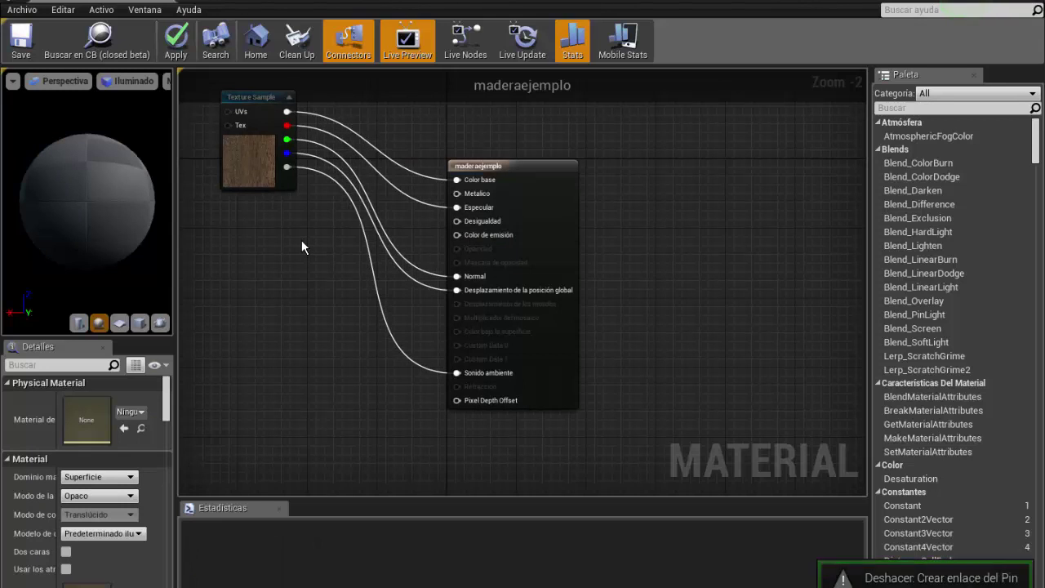
pyautogui.hotkey('ctrl', 'z')
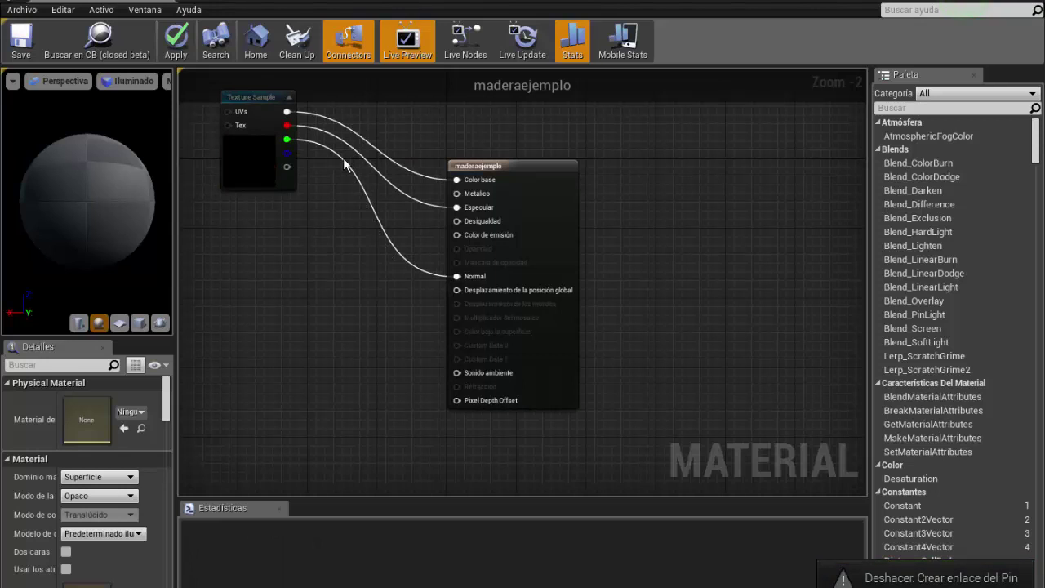
pyautogui.hotkey('ctrl', 'z')
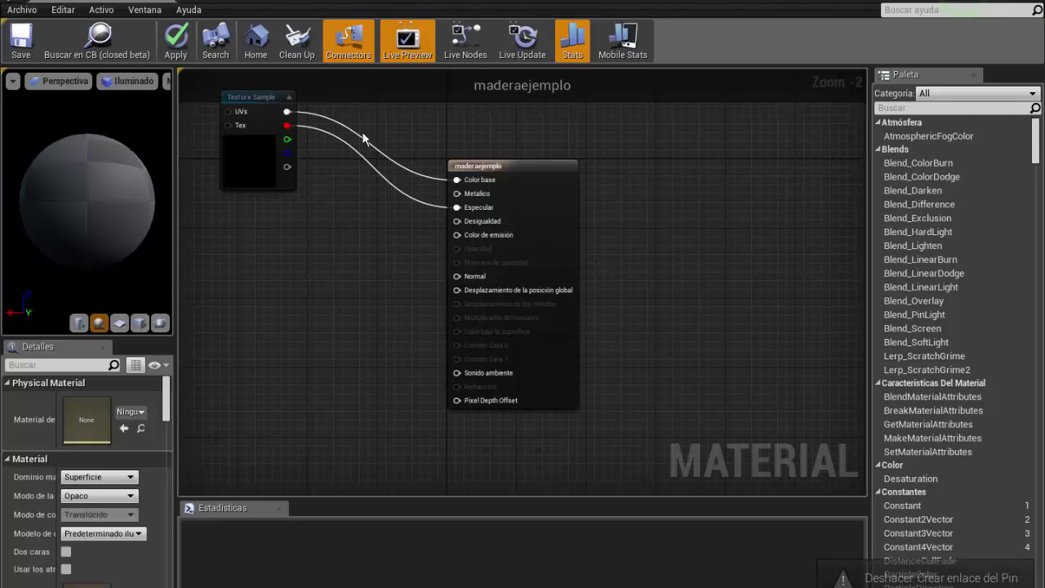
pyautogui.scroll(-1, 304, 297)
pyautogui.scroll(1, 310, 114)
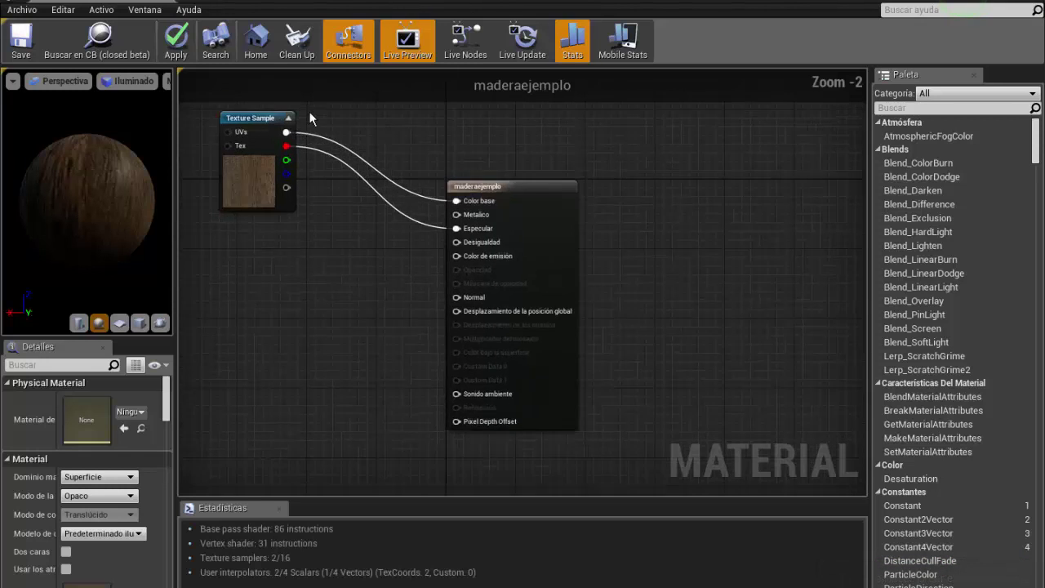
pyautogui.scroll(1, 294, 108)
pyautogui.scroll(-1, 360, 307)
pyautogui.scroll(-1, 394, 311)
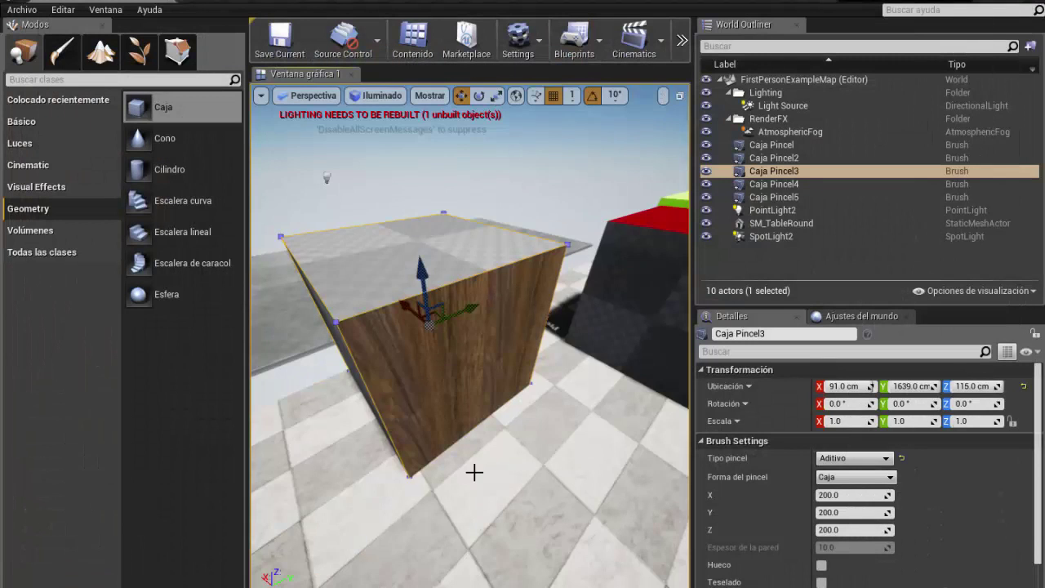
# - Frame the box, then float the Content Browser as a window and widen it
pyautogui.press('f')
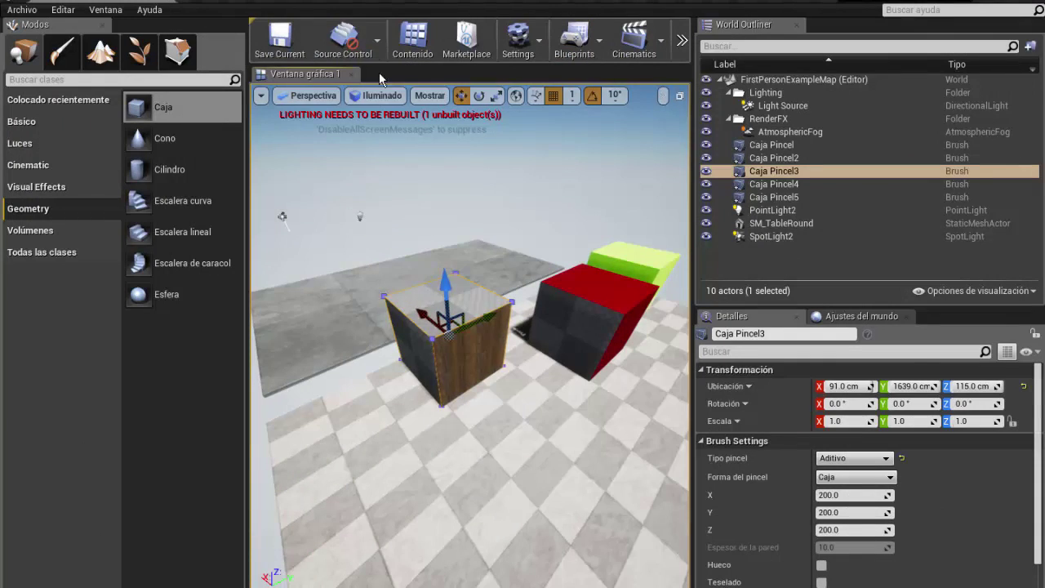
pyautogui.click(408, 41)
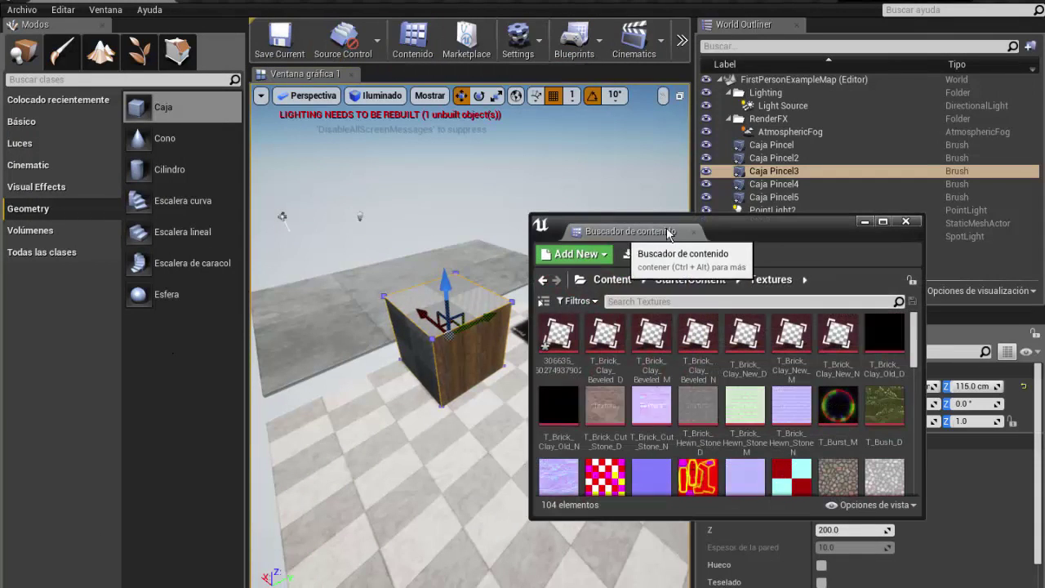
pyautogui.moveTo(668, 234)
pyautogui.mouseDown()
pyautogui.moveTo(104, 336)
pyautogui.moveTo(72, 318)
pyautogui.mouseUp()
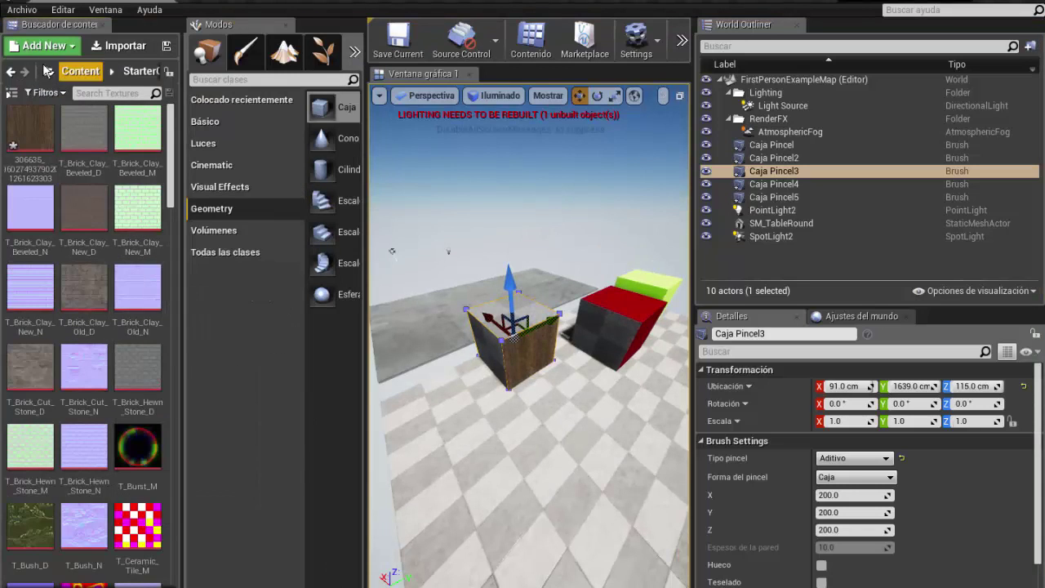
pyautogui.moveTo(50, 25)
pyautogui.mouseDown()
pyautogui.moveTo(157, 265)
pyautogui.moveTo(97, 346)
pyautogui.moveTo(42, 472)
pyautogui.mouseUp()
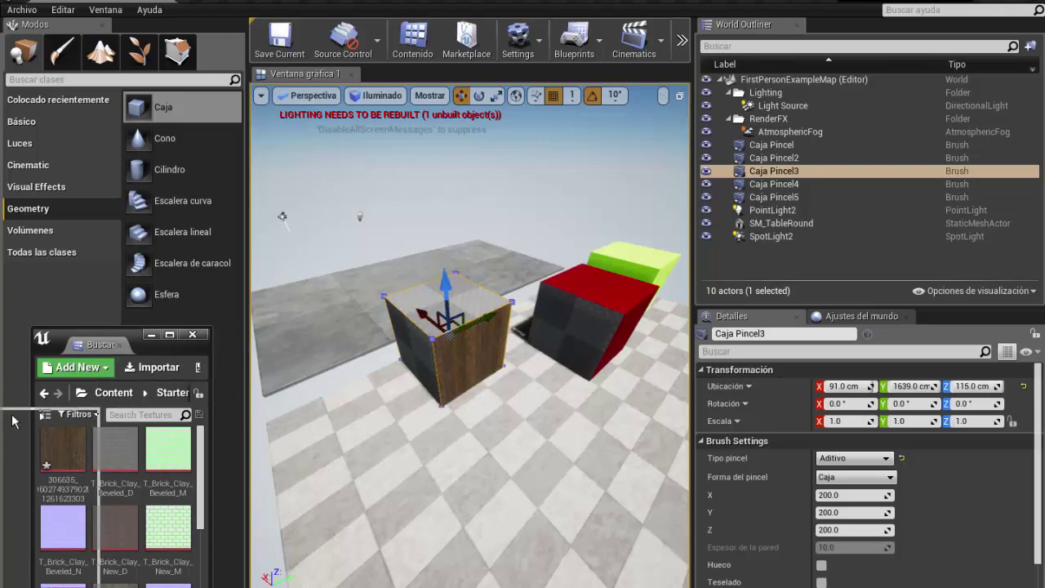
pyautogui.moveTo(13, 420)
pyautogui.mouseDown()
pyautogui.moveTo(255, 350)
pyautogui.moveTo(101, 227)
pyautogui.mouseUp()
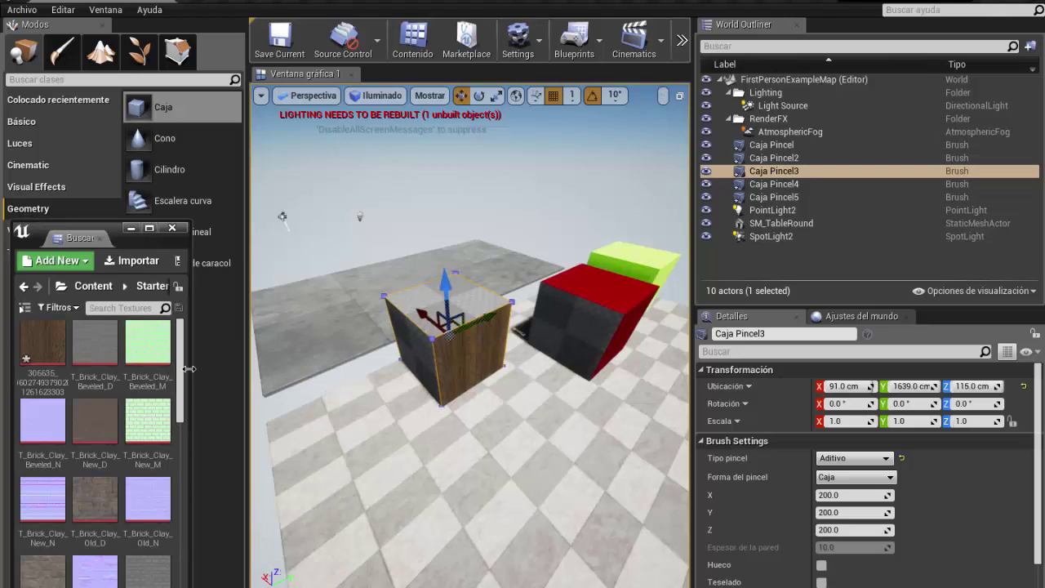
pyautogui.moveTo(190, 369); pyautogui.dragTo(313, 371)
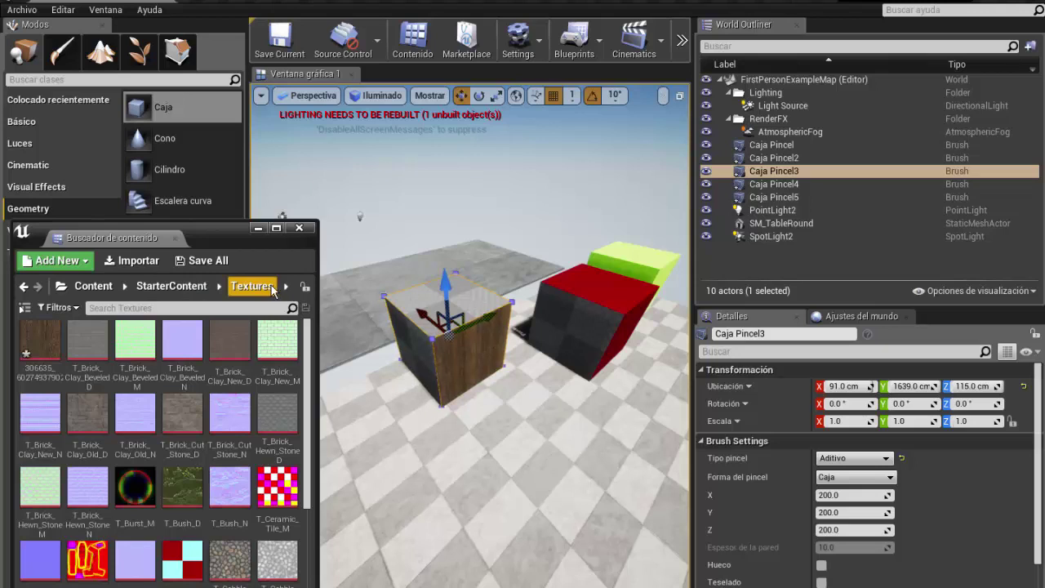
# - Navigate to StarterContent > Materials and move the floating window up-left
pyautogui.click(174, 285)
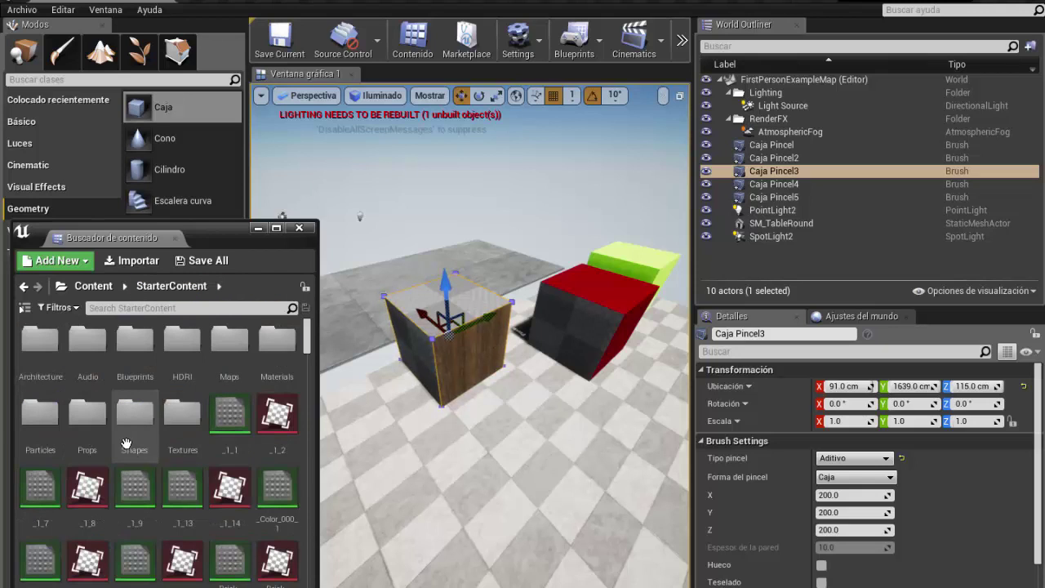
pyautogui.doubleClick(277, 339)
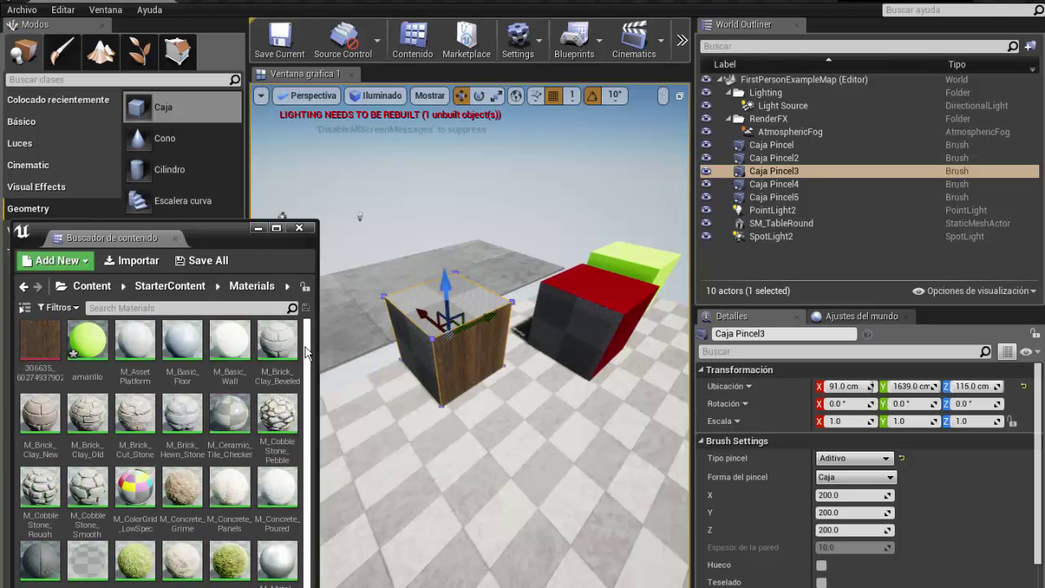
pyautogui.moveTo(68, 349)
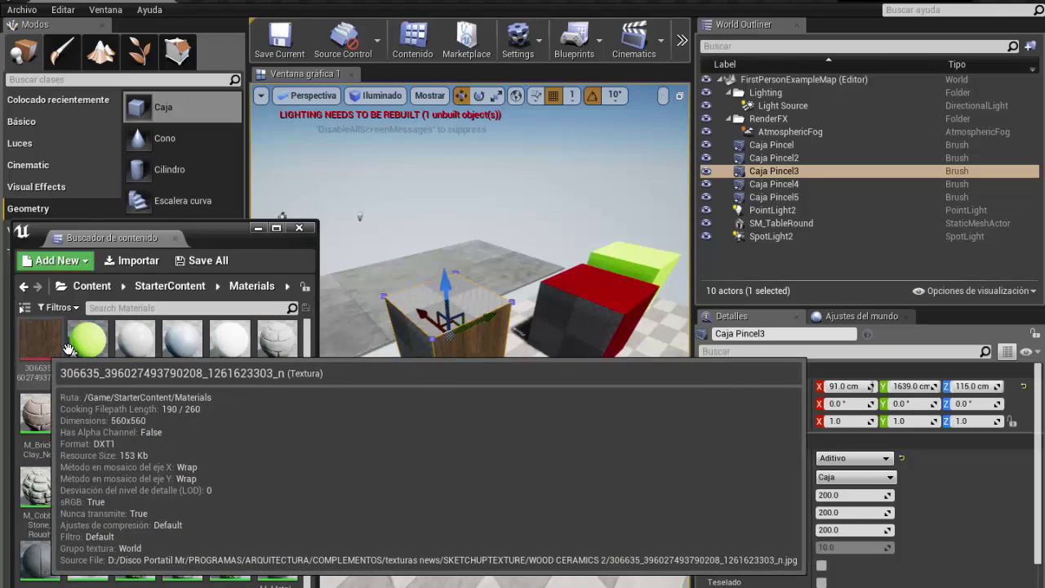
pyautogui.moveTo(307, 413); pyautogui.dragTo(305, 496)
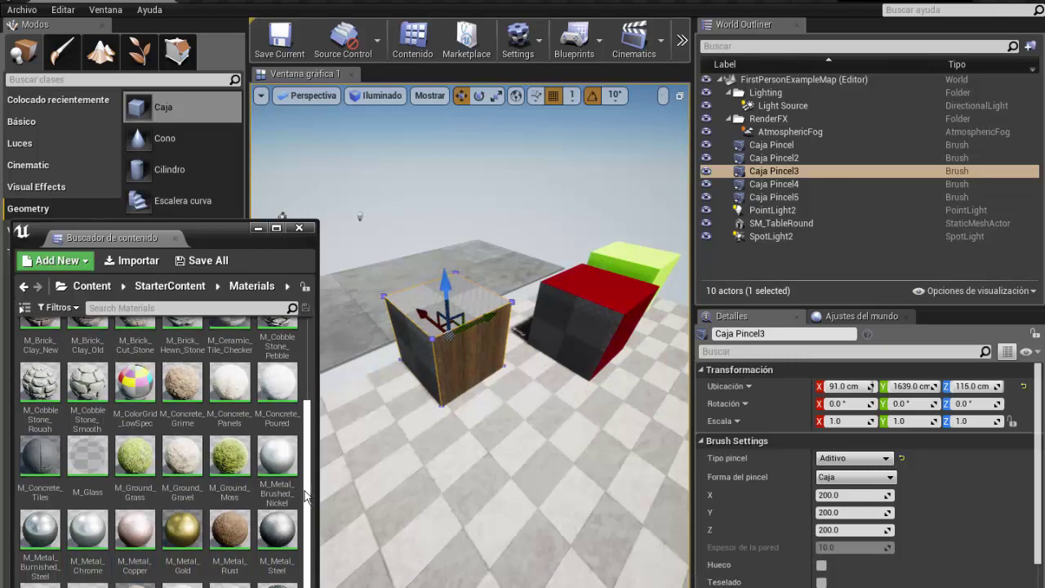
pyautogui.moveTo(214, 226); pyautogui.dragTo(235, 138)
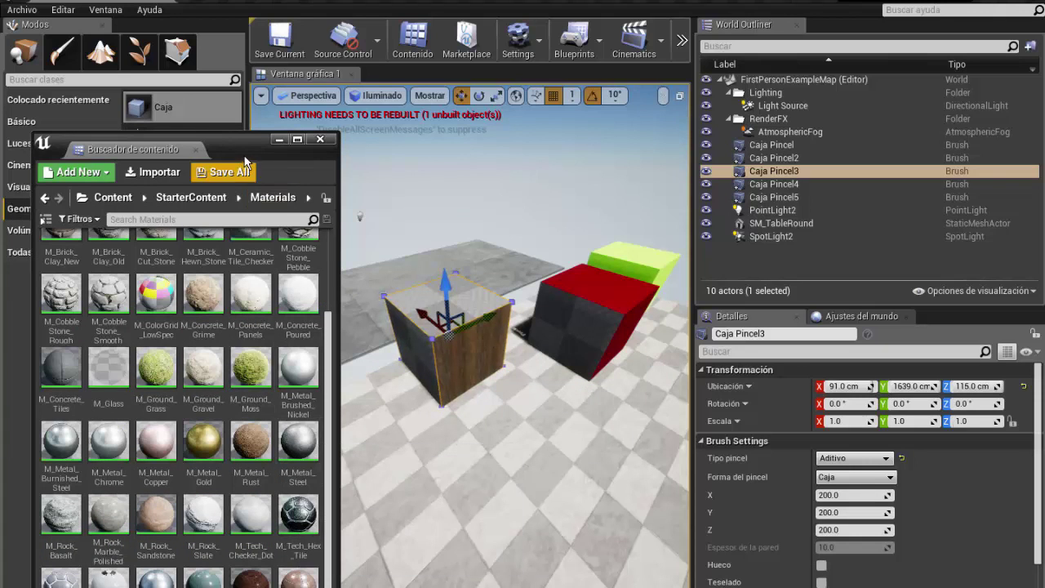
pyautogui.moveTo(244, 161); pyautogui.dragTo(232, 120)
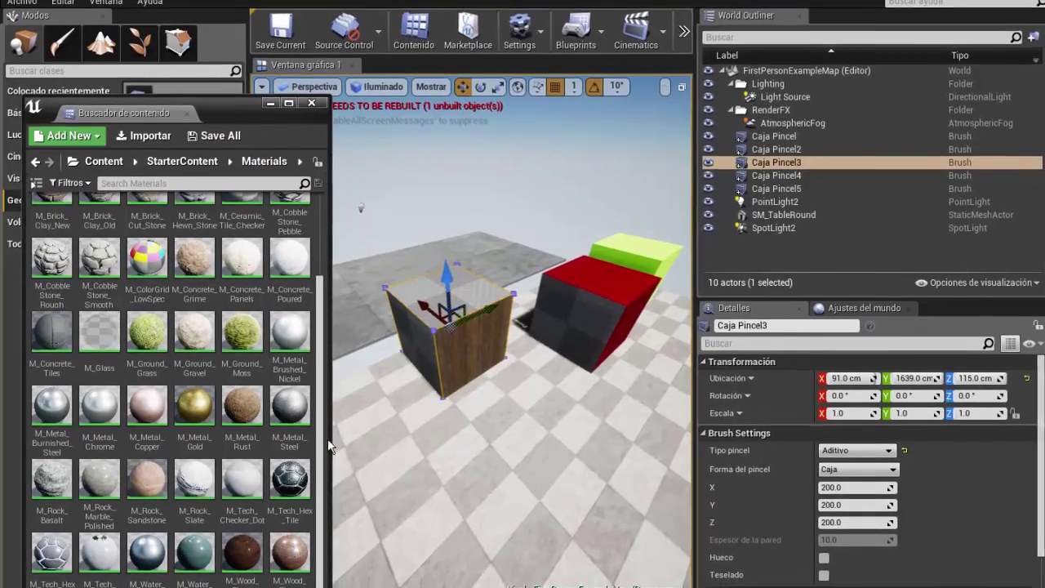
# - Drag maderaejemplo onto the selected box and frame the wooden box from above
pyautogui.moveTo(328, 439); pyautogui.dragTo(466, 442)
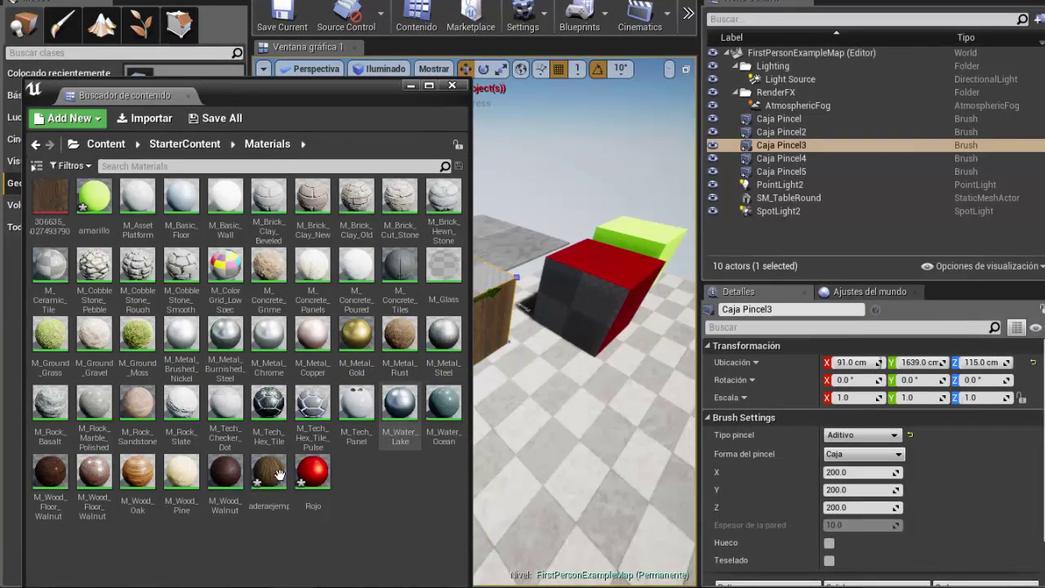
pyautogui.moveTo(273, 476)
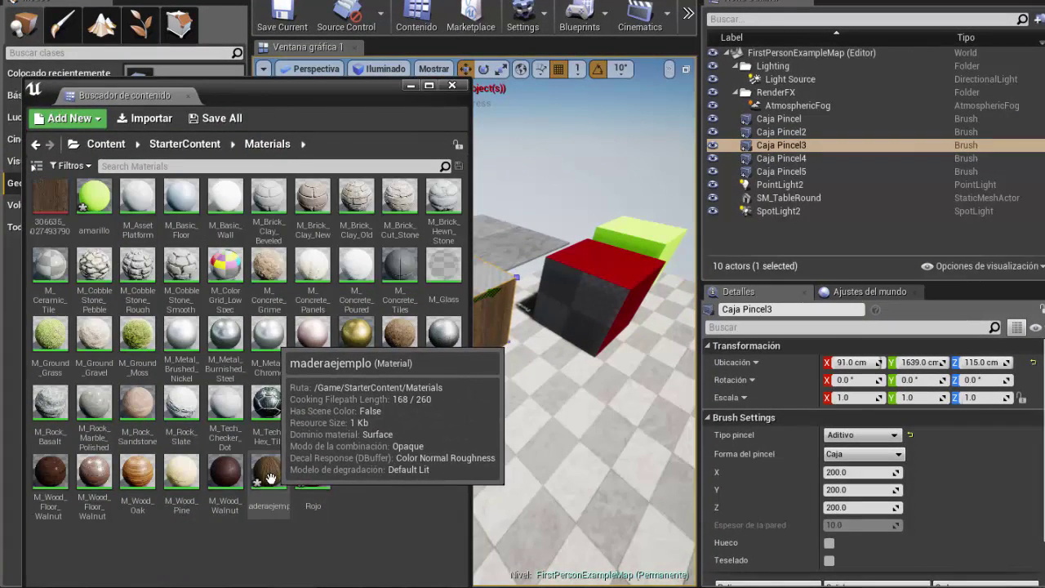
pyautogui.moveTo(269, 478); pyautogui.dragTo(481, 290)
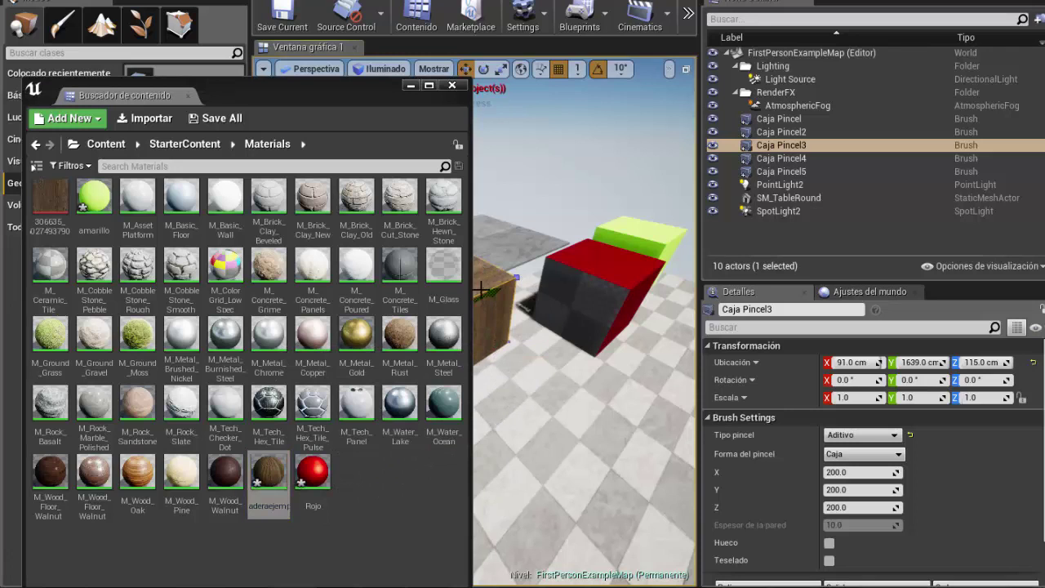
pyautogui.press('f')
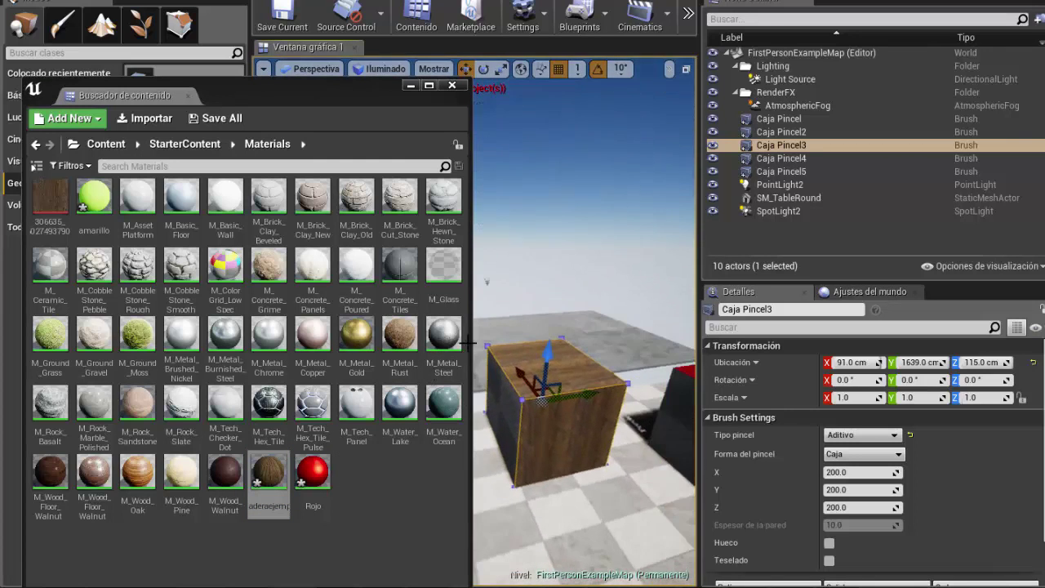
pyautogui.scroll(3, 604, 417)
pyautogui.scroll(2, 604, 417)
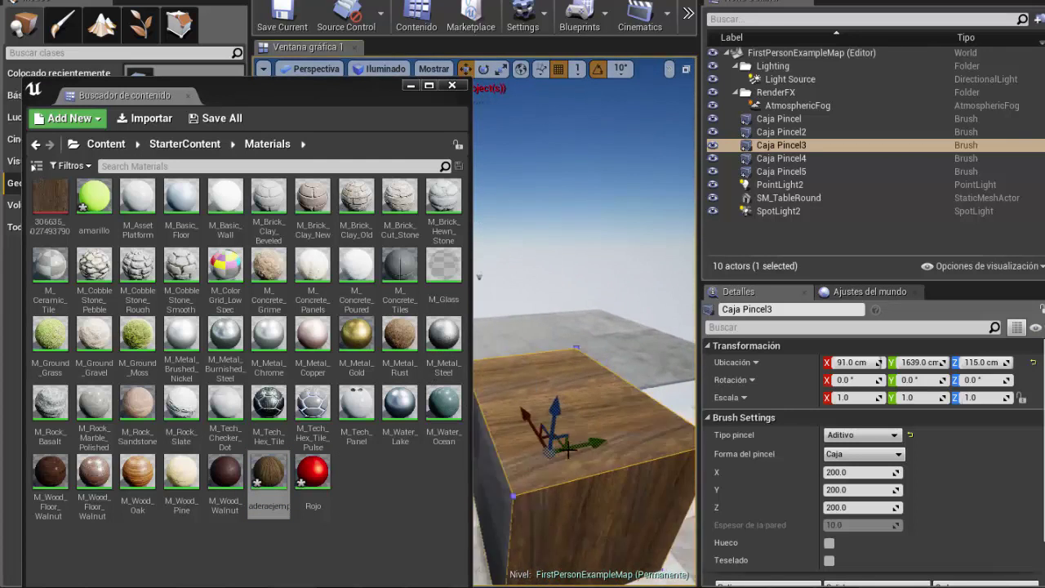
pyautogui.moveTo(604, 417)
pyautogui.mouseDown(button='right')
pyautogui.moveTo(624, 516)
pyautogui.moveTo(552, 535)
pyautogui.moveTo(594, 512)
pyautogui.moveTo(589, 430)
pyautogui.mouseUp(button='right')
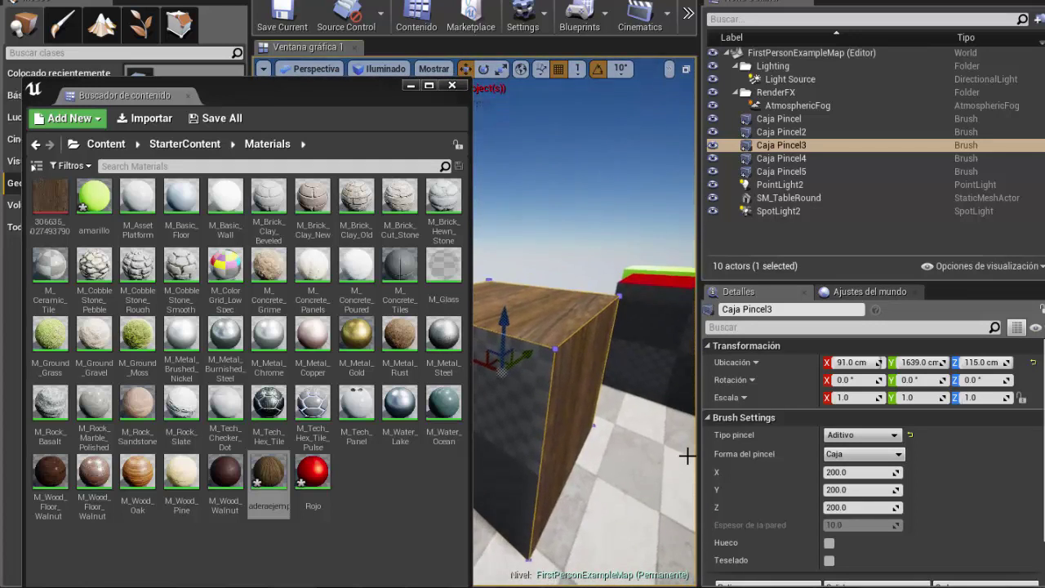
# - Close the Content Browser and orbit the view around the wooden box and the red and green boxes
pyautogui.click(453, 86)
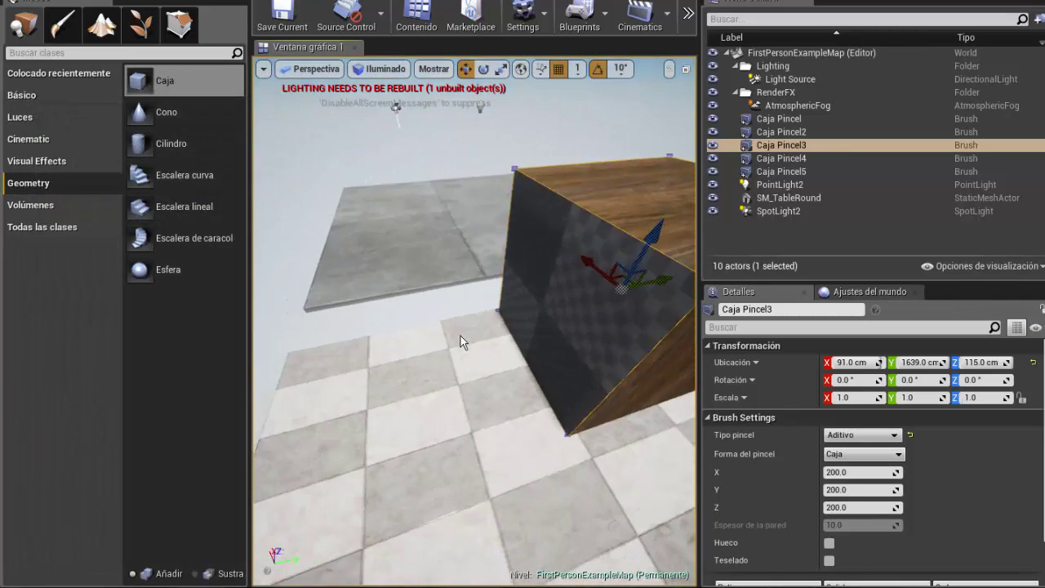
pyautogui.moveTo(494, 306); pyautogui.dragTo(539, 323, button='right')
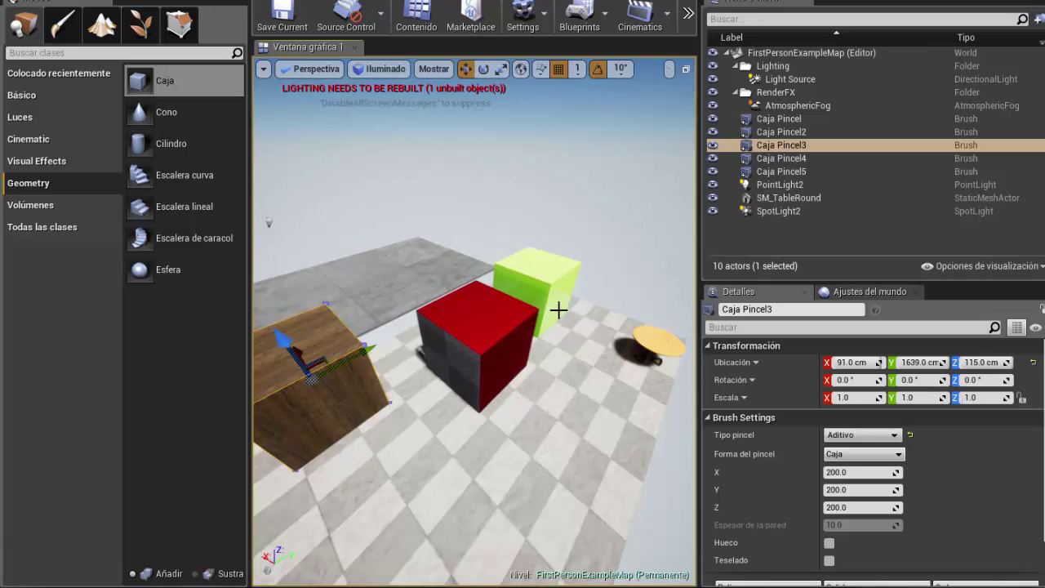
pyautogui.moveTo(558, 310); pyautogui.dragTo(498, 321, button='right')
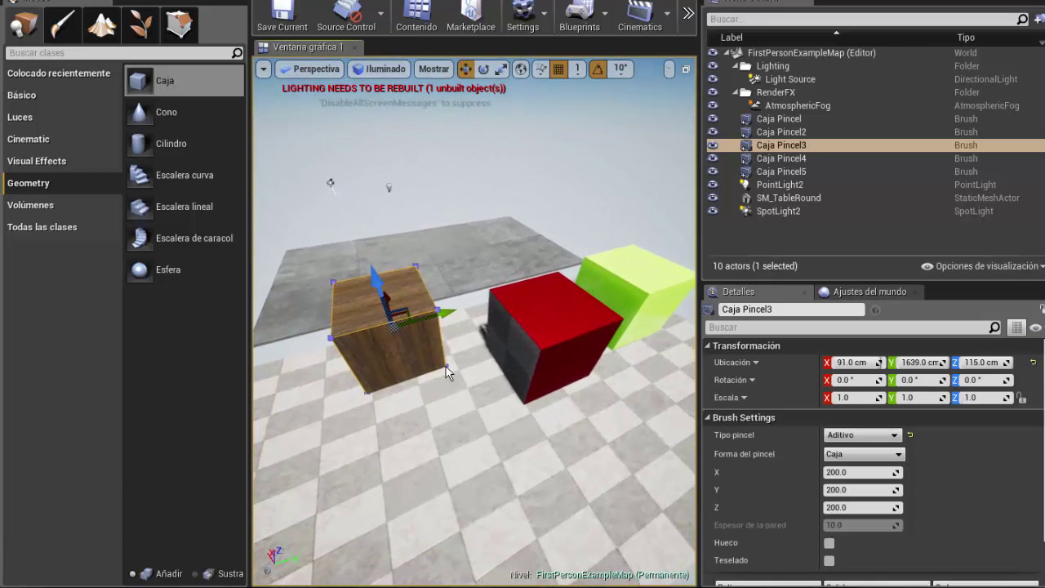
pyautogui.moveTo(413, 354)
pyautogui.mouseDown(button='right')
pyautogui.moveTo(376, 359)
pyautogui.moveTo(440, 386)
pyautogui.mouseUp(button='right')
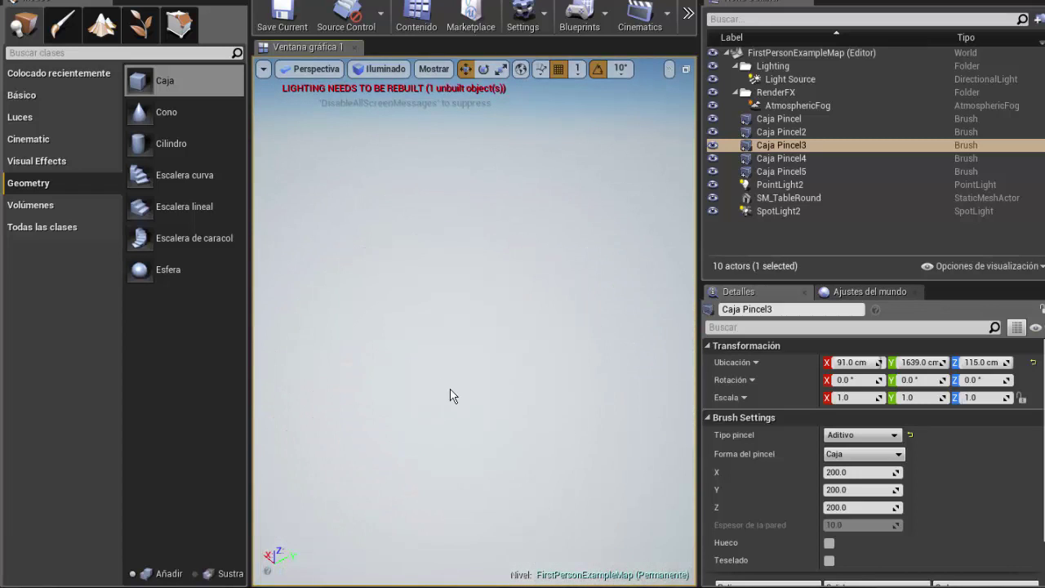
# - Tilt the view skyward and reopen the Content Browser via Contenido, showing StarterContent > Materials
pyautogui.moveTo(450, 389)
pyautogui.mouseDown(button='right')
pyautogui.moveTo(462, 351)
pyautogui.moveTo(438, 378)
pyautogui.moveTo(508, 359)
pyautogui.moveTo(479, 370)
pyautogui.moveTo(472, 330)
pyautogui.moveTo(494, 337)
pyautogui.moveTo(524, 316)
pyautogui.moveTo(541, 415)
pyautogui.moveTo(580, 370)
pyautogui.moveTo(522, 245)
pyautogui.mouseUp(button='right')
pyautogui.click(417, 17)
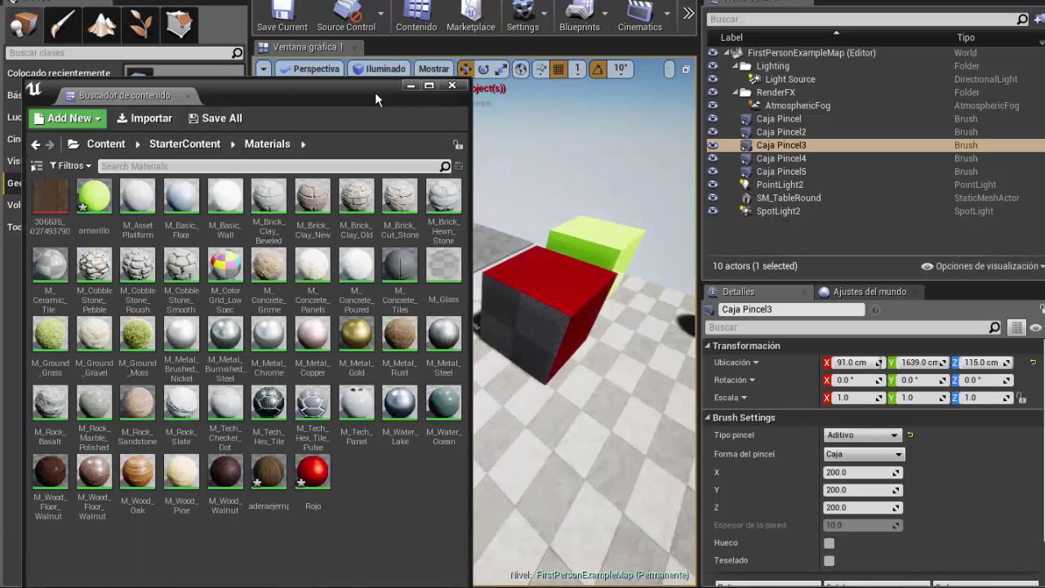